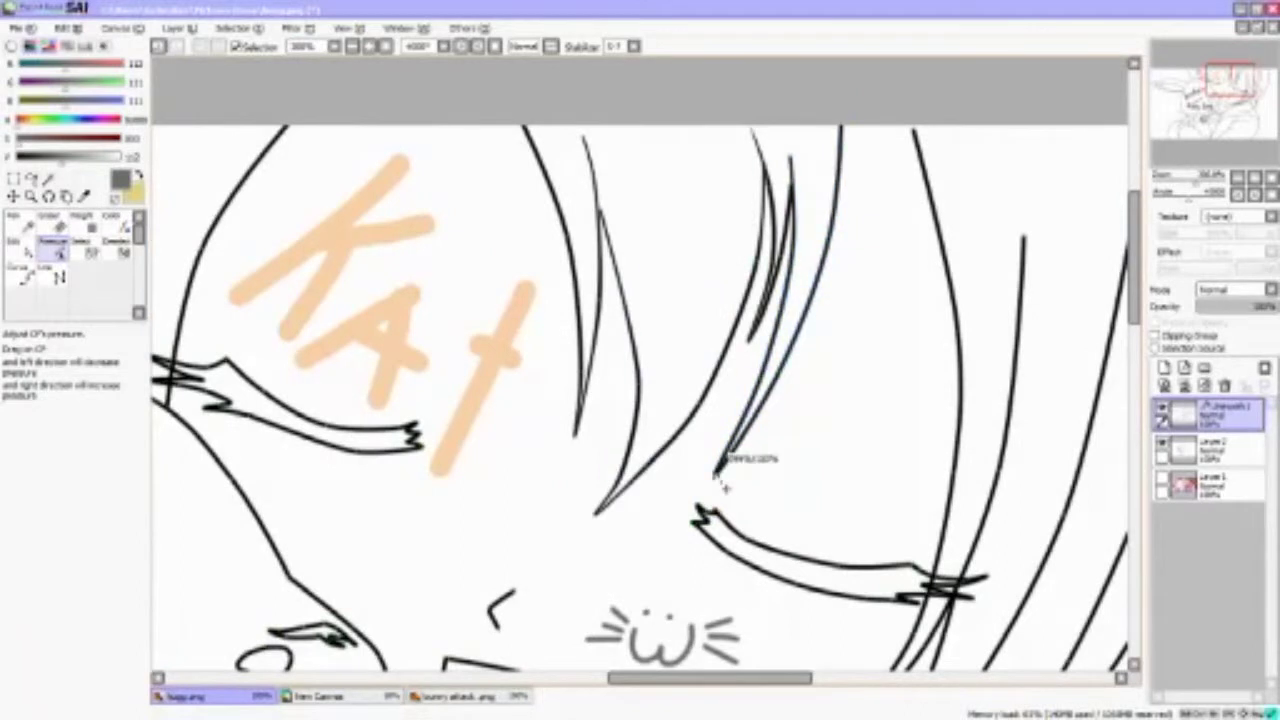
# Taper the ends of the girl's fringe strands and the short hair strands beside the bunny's ear using the Pressure tool
pyautogui.scroll(-1, 634, 508)
pyautogui.scroll(2, 565, 483)
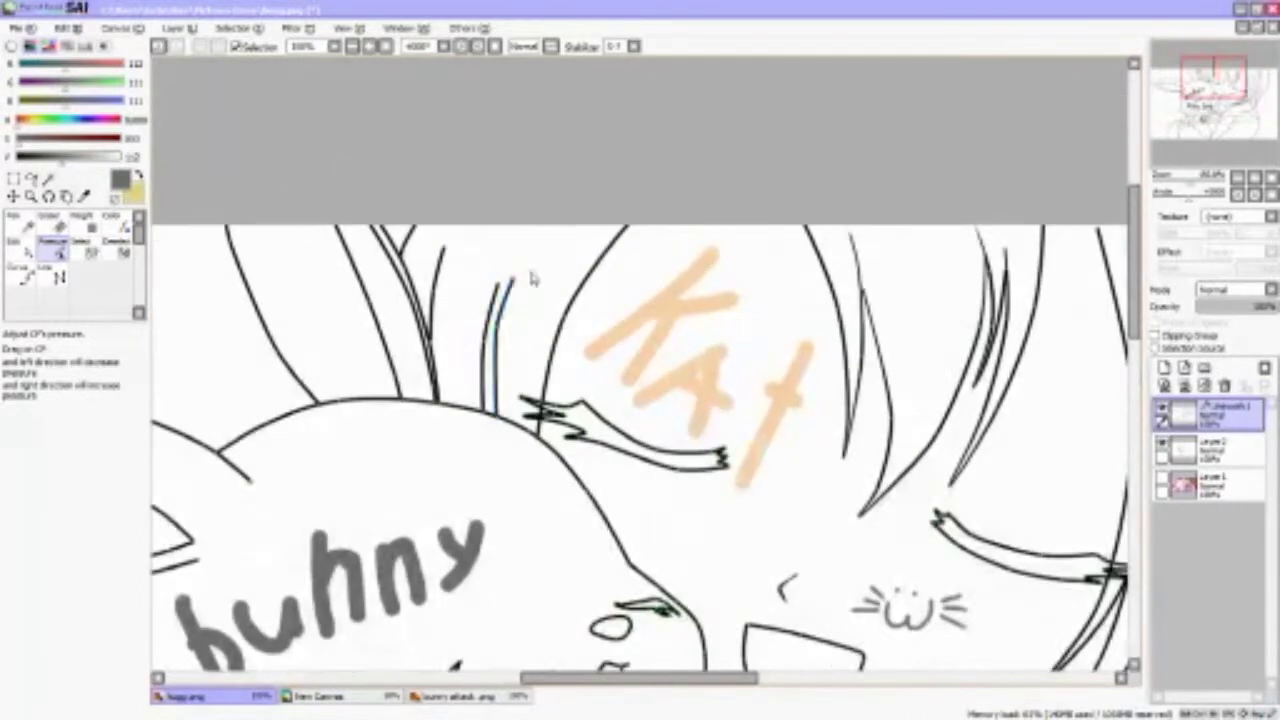
pyautogui.scroll(-3, 540, 333)
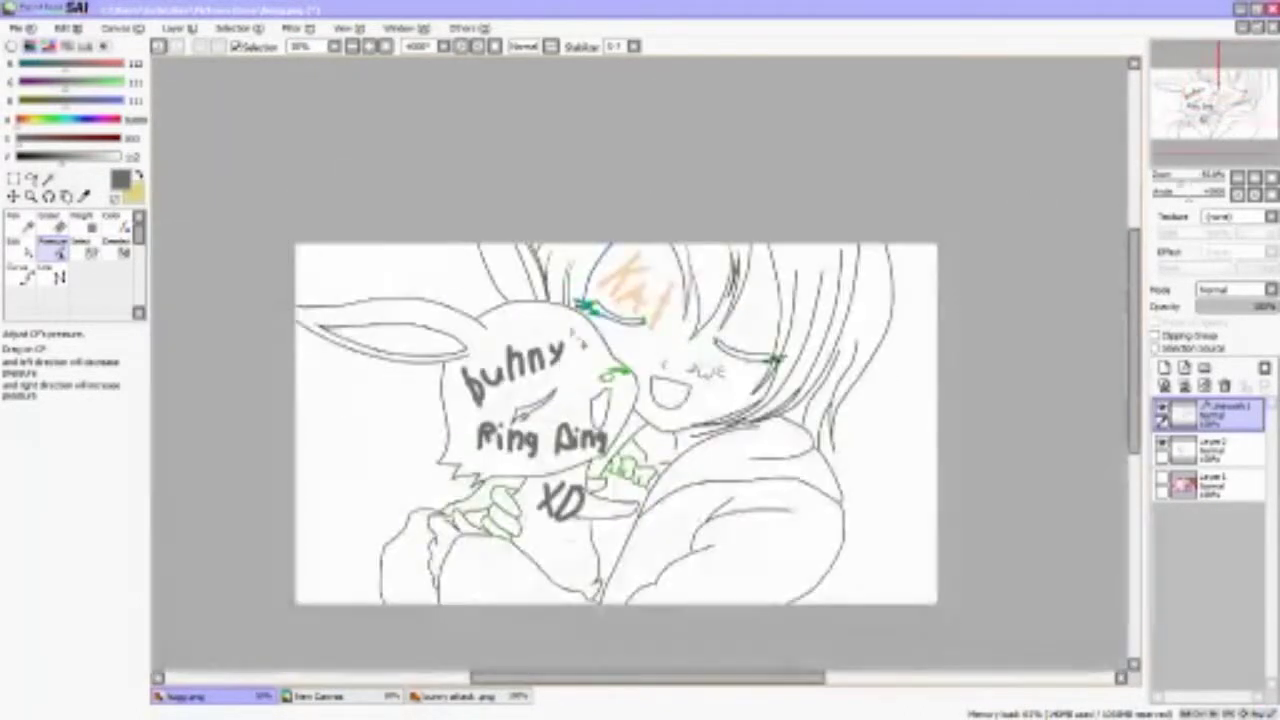
pyautogui.scroll(3, 540, 333)
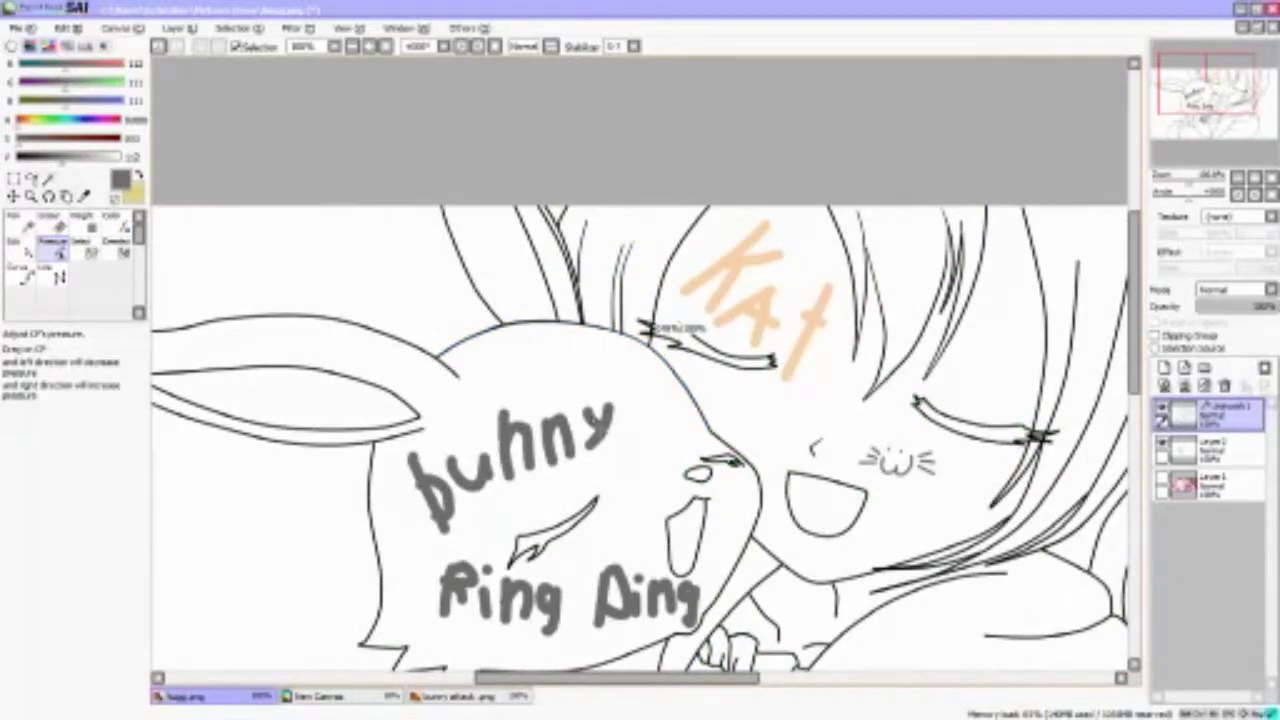
# Adjust the line pressure on the chin contour, the strands sweeping under the face and the loose hair behind the hood
pyautogui.scroll(-3, 603, 340)
pyautogui.scroll(3, 580, 551)
pyautogui.scroll(-2, 580, 551)
pyautogui.scroll(2, 783, 367)
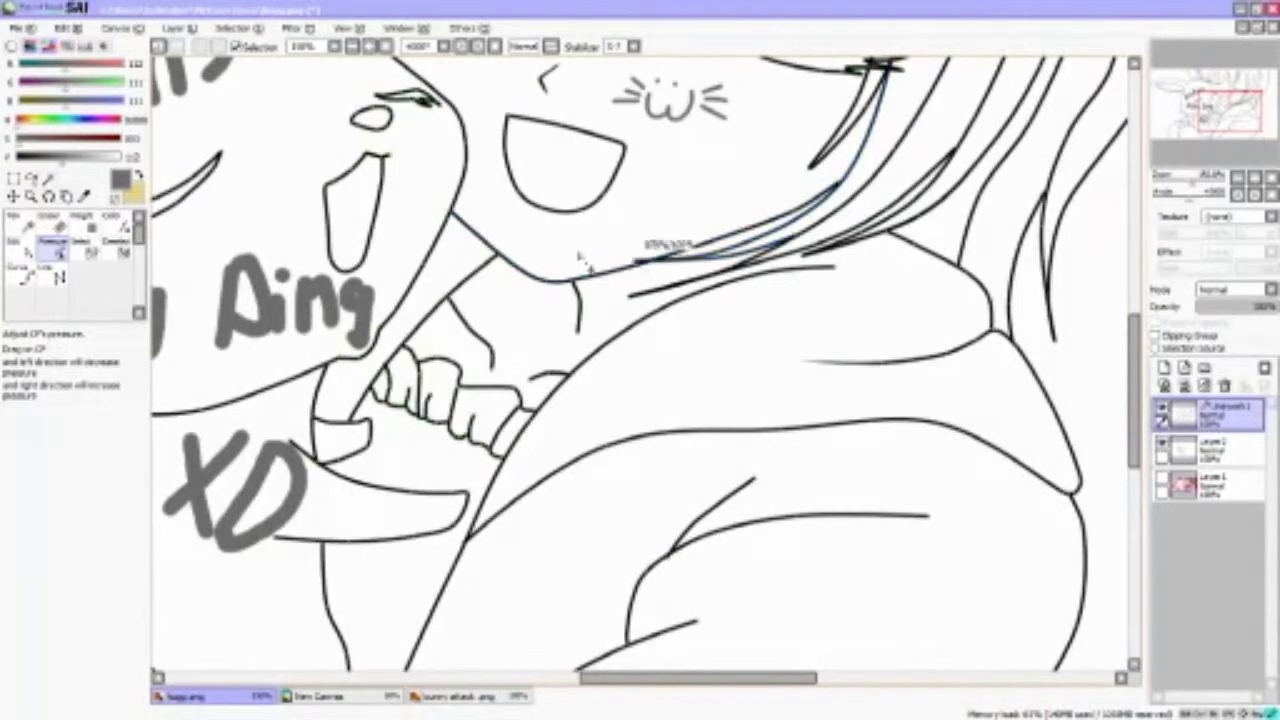
pyautogui.scroll(-1, 518, 294)
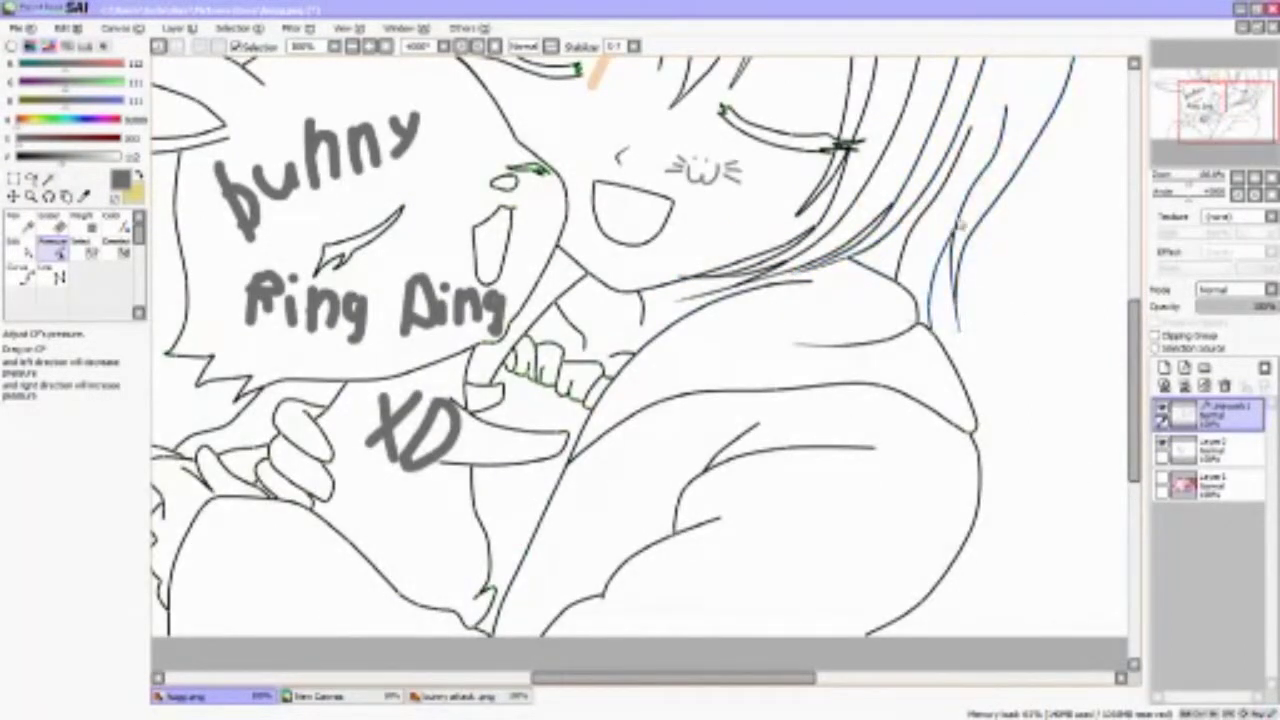
pyautogui.scroll(-1, 940, 128)
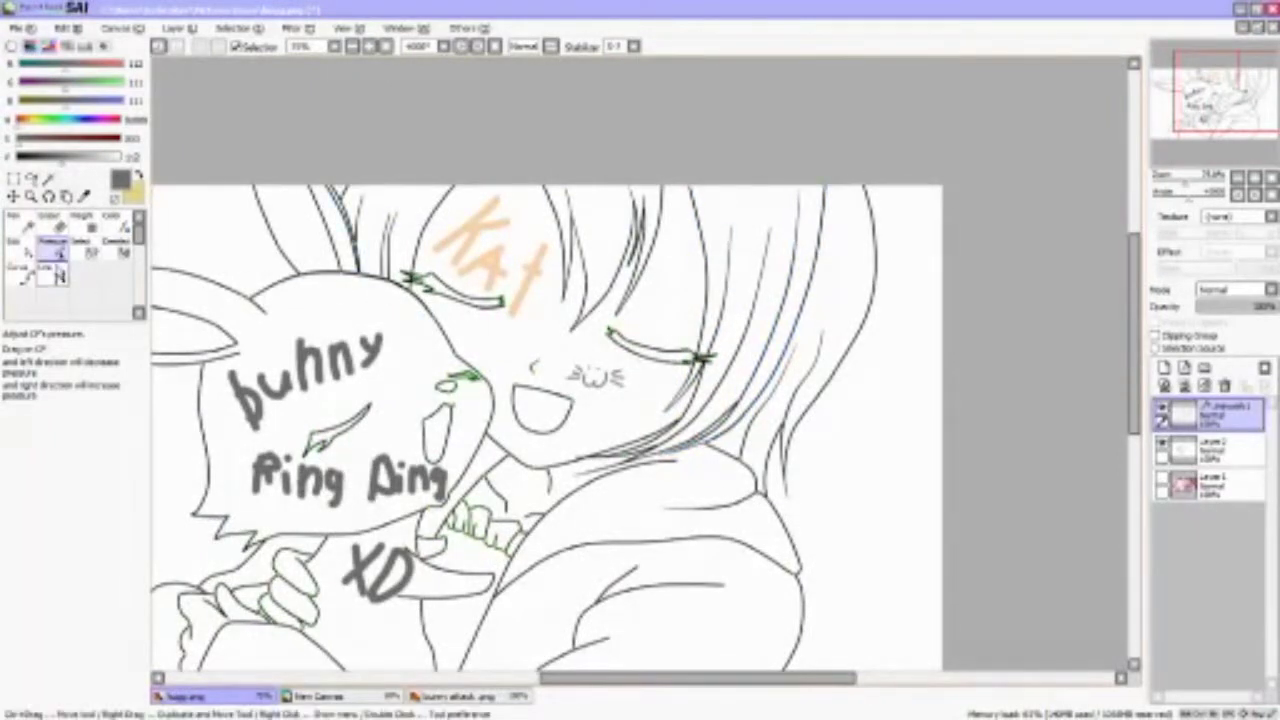
# Adjust the control points of the hair strand crossing the outer eyelash and return to the Pressure tool
pyautogui.click(18, 245)
pyautogui.scroll(2, 858, 398)
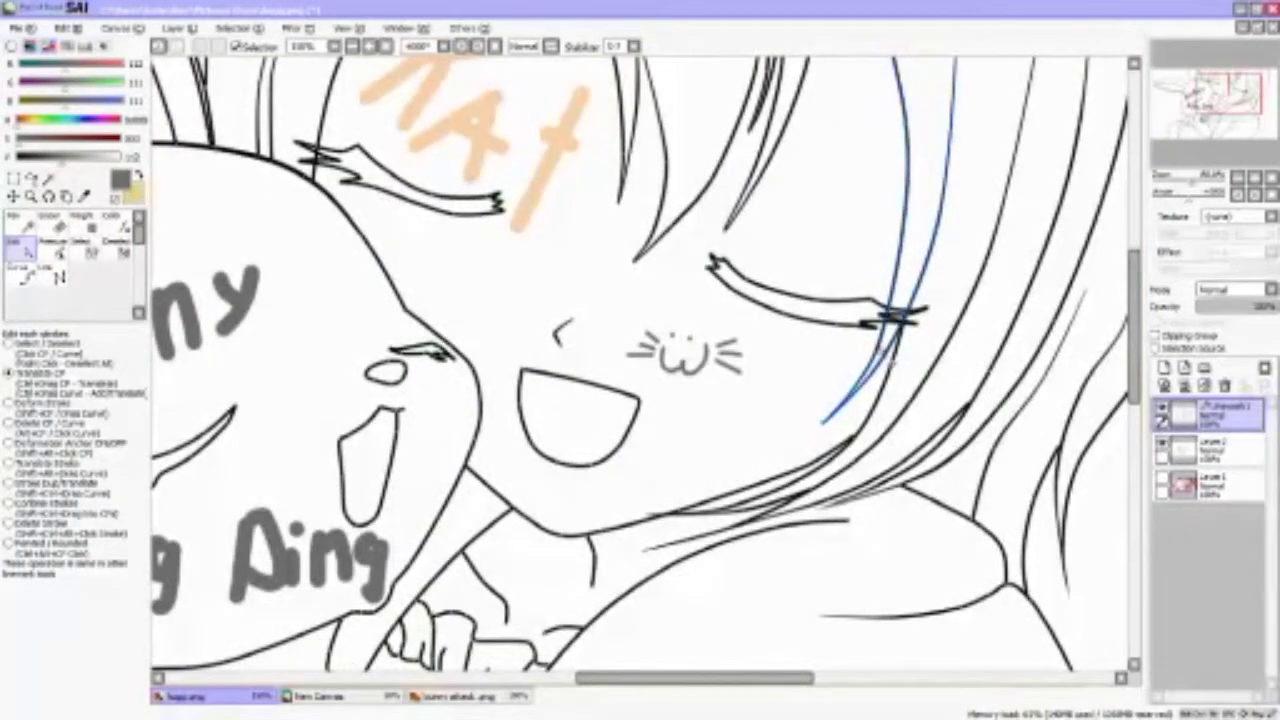
pyautogui.click(52, 245)
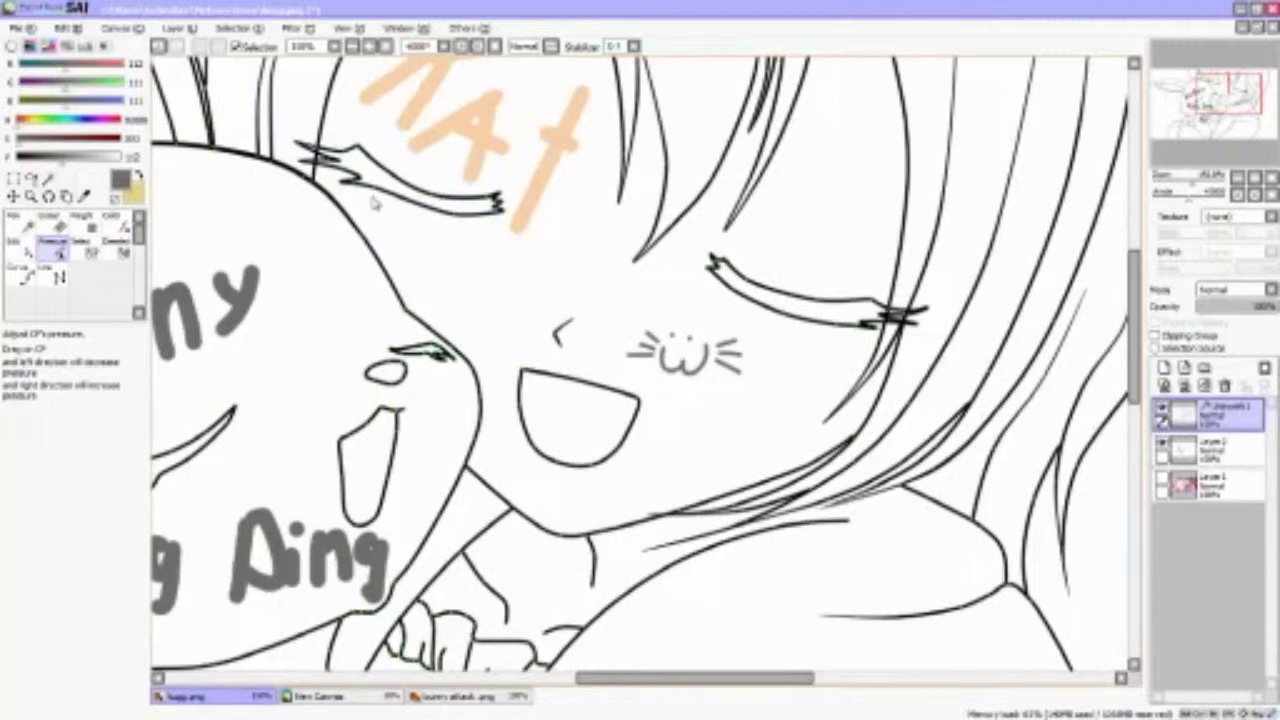
pyautogui.scroll(-3, 893, 316)
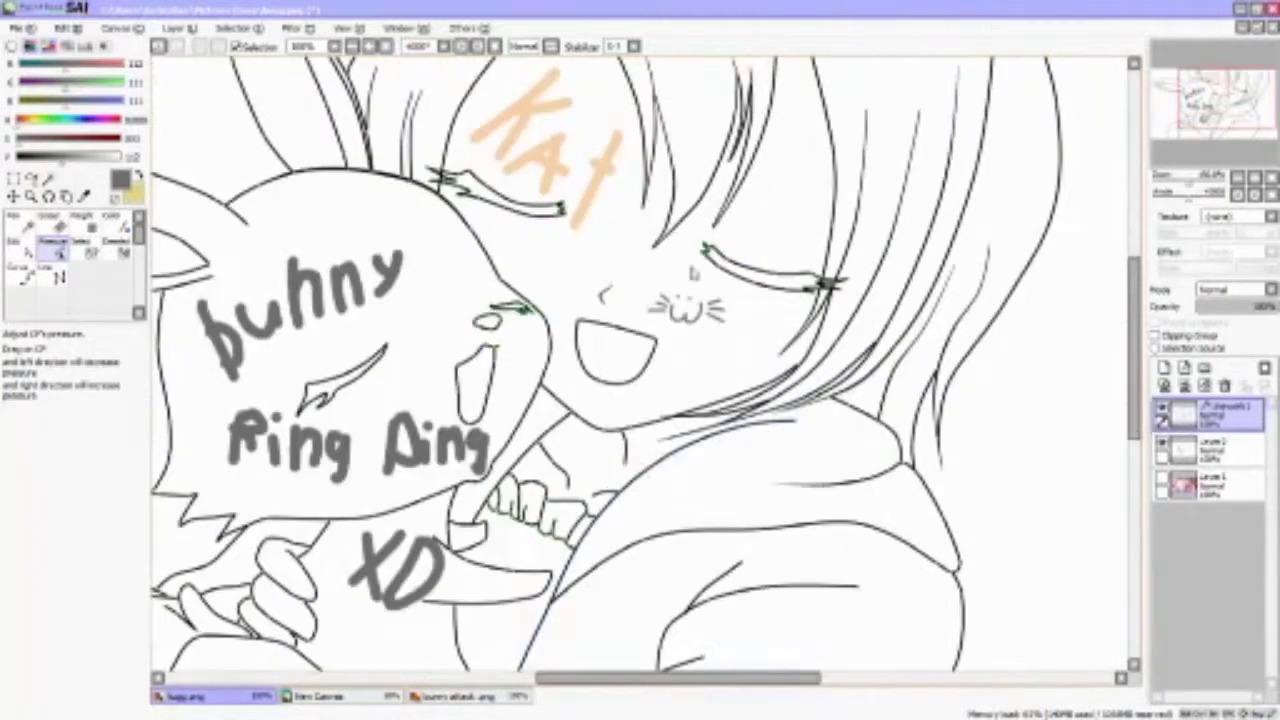
# Taper the open ends of the jacket sleeve folds and the cuff lines next to the girl's hand
pyautogui.scroll(3, 620, 462)
pyautogui.scroll(-2, 755, 485)
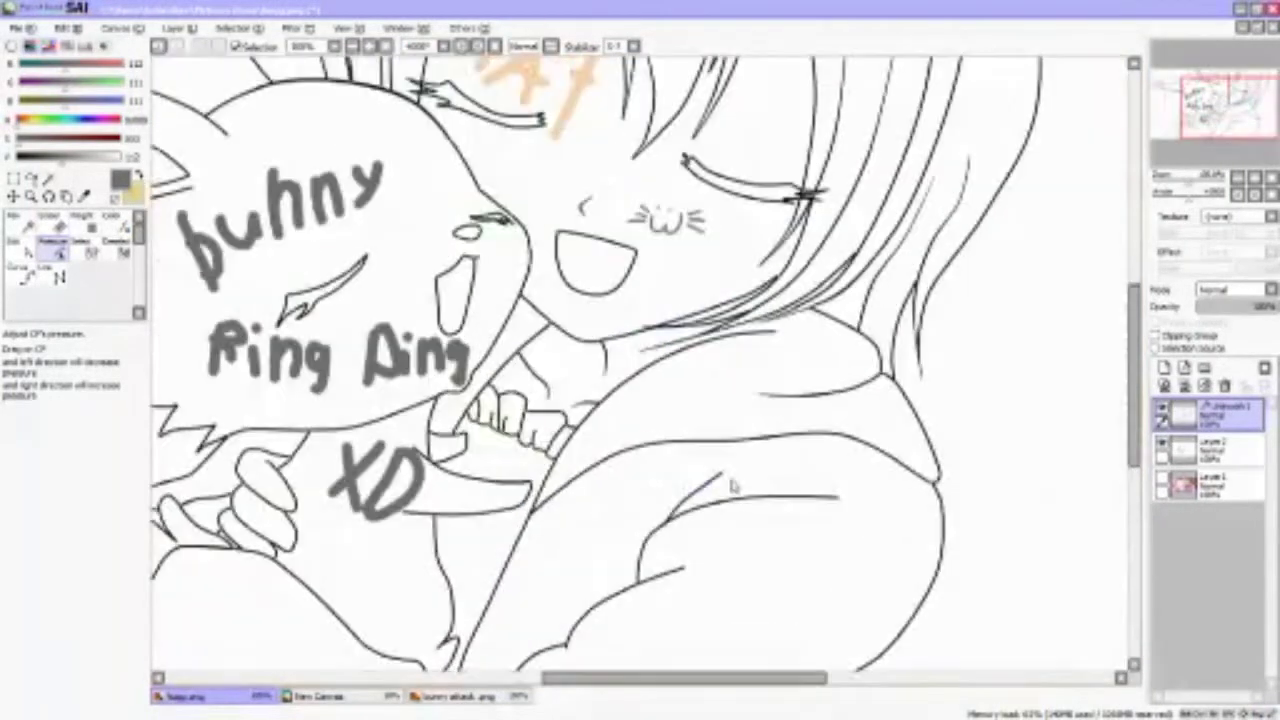
pyautogui.scroll(2, 606, 540)
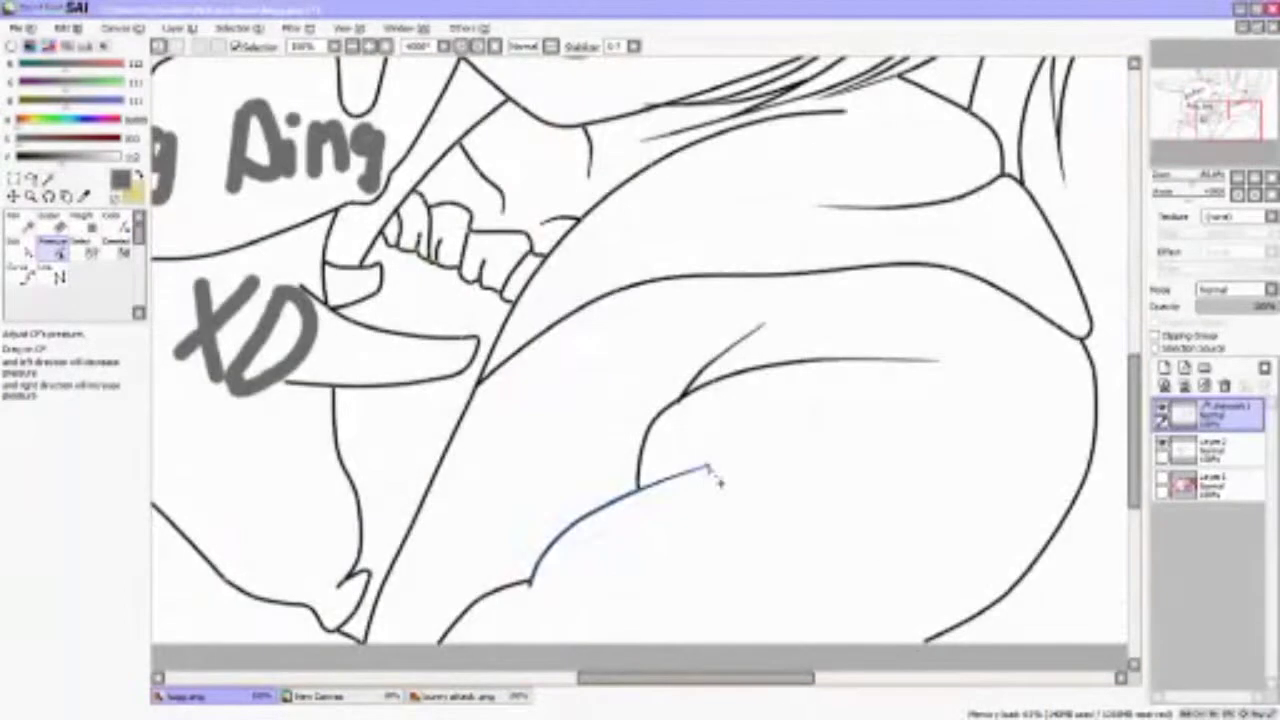
pyautogui.scroll(-4, 542, 594)
pyautogui.scroll(4, 497, 404)
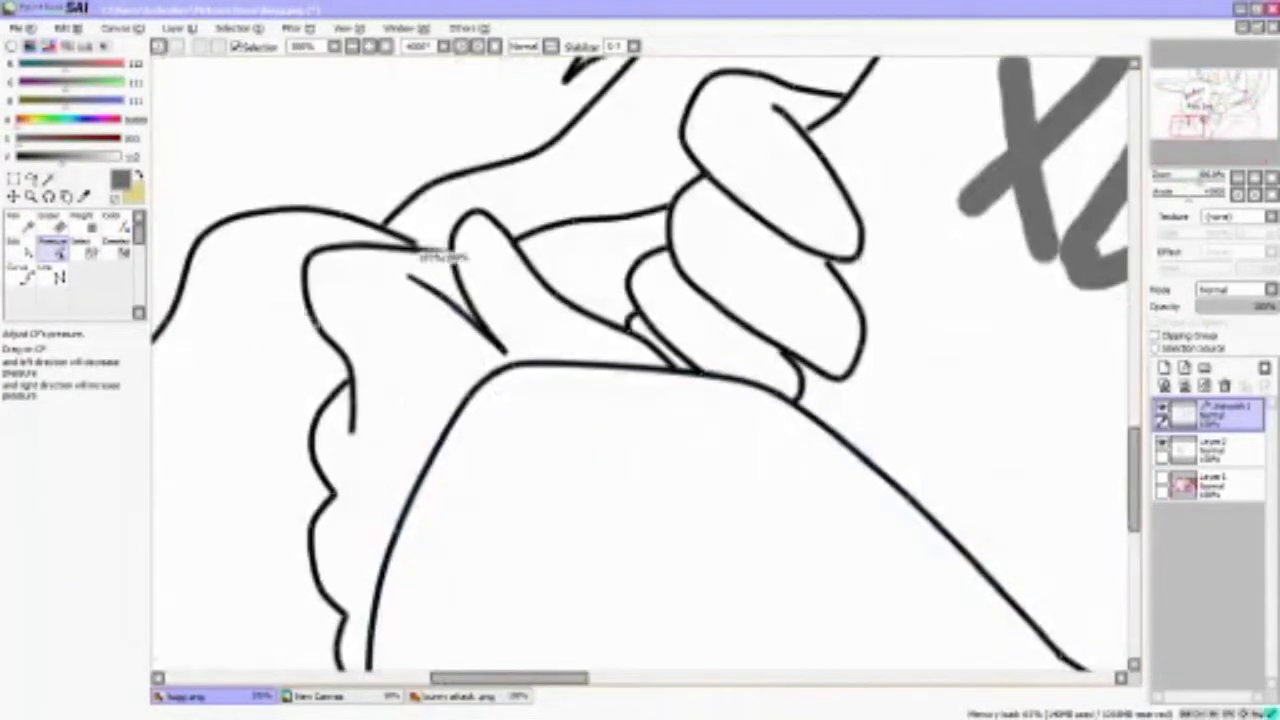
pyautogui.scroll(-2, 355, 370)
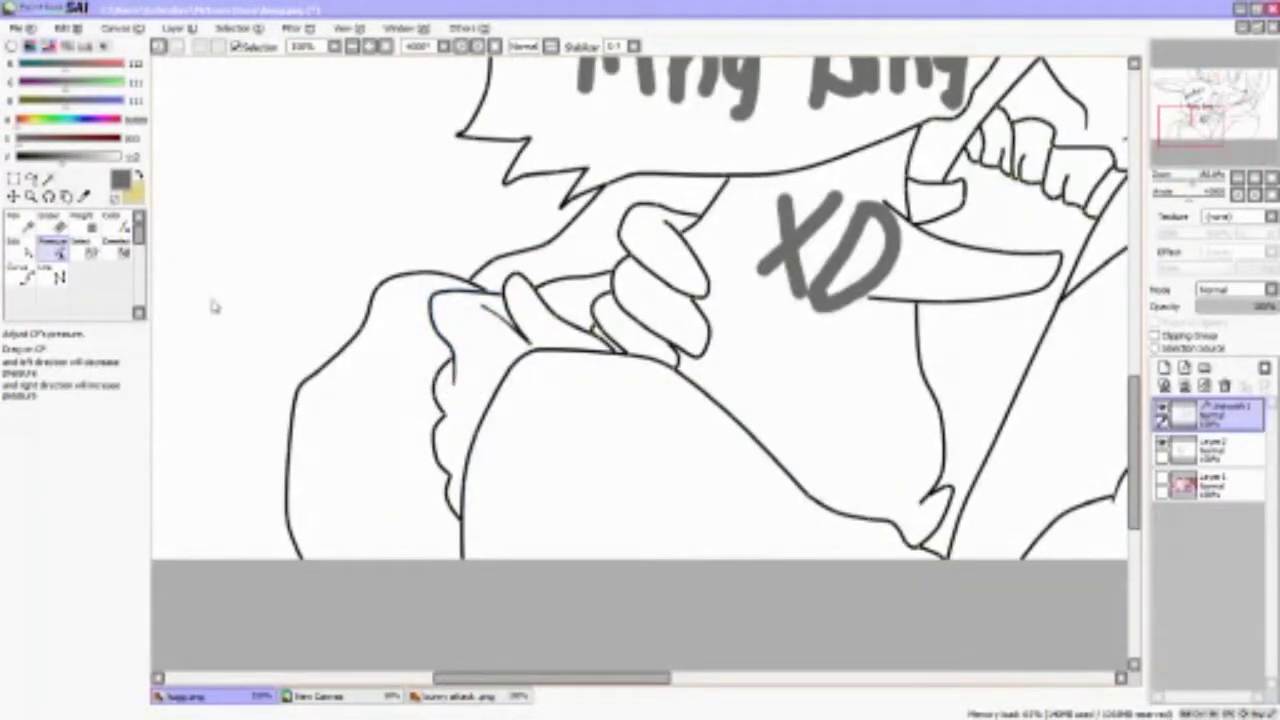
# Adjust the stroke points around the holding hand and the bunny's jagged cheek fur, and taper the short lines between the fingers
pyautogui.press('e')
pyautogui.scroll(3, 400, 320)
pyautogui.scroll(-3, 500, 300)
pyautogui.scroll(1, 563, 178)
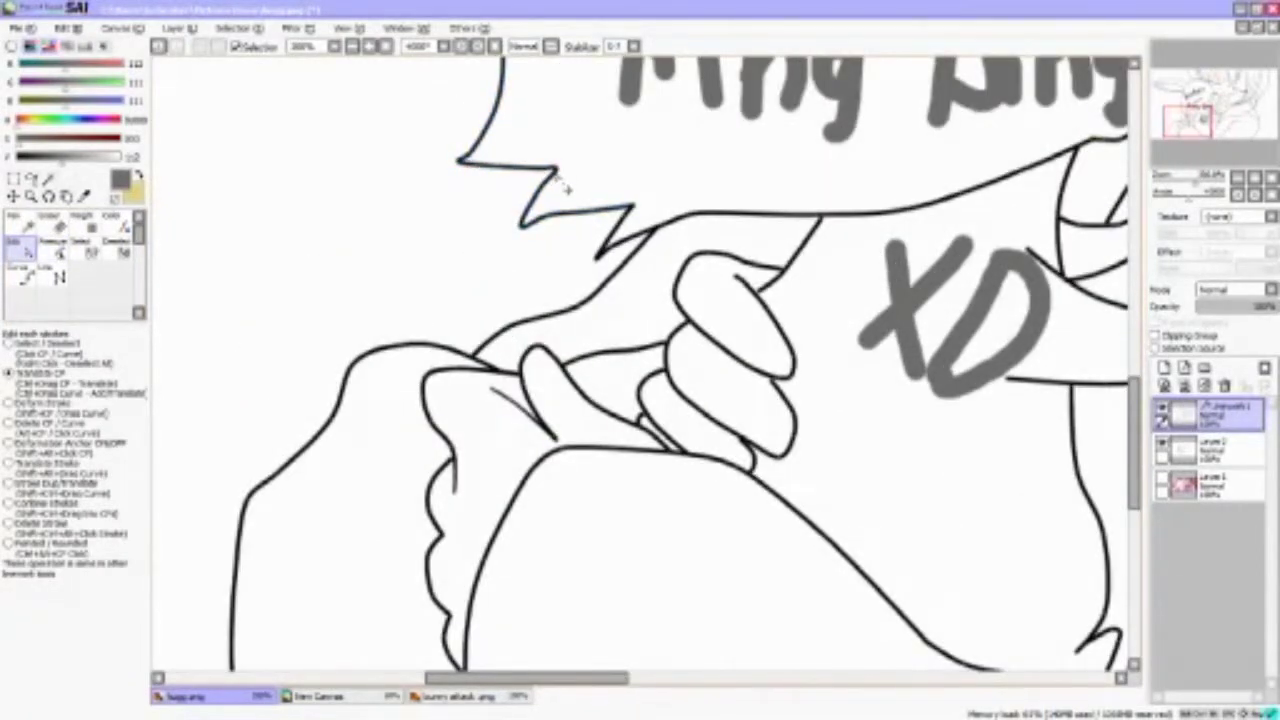
pyautogui.scroll(-3, 580, 255)
pyautogui.scroll(4, 600, 290)
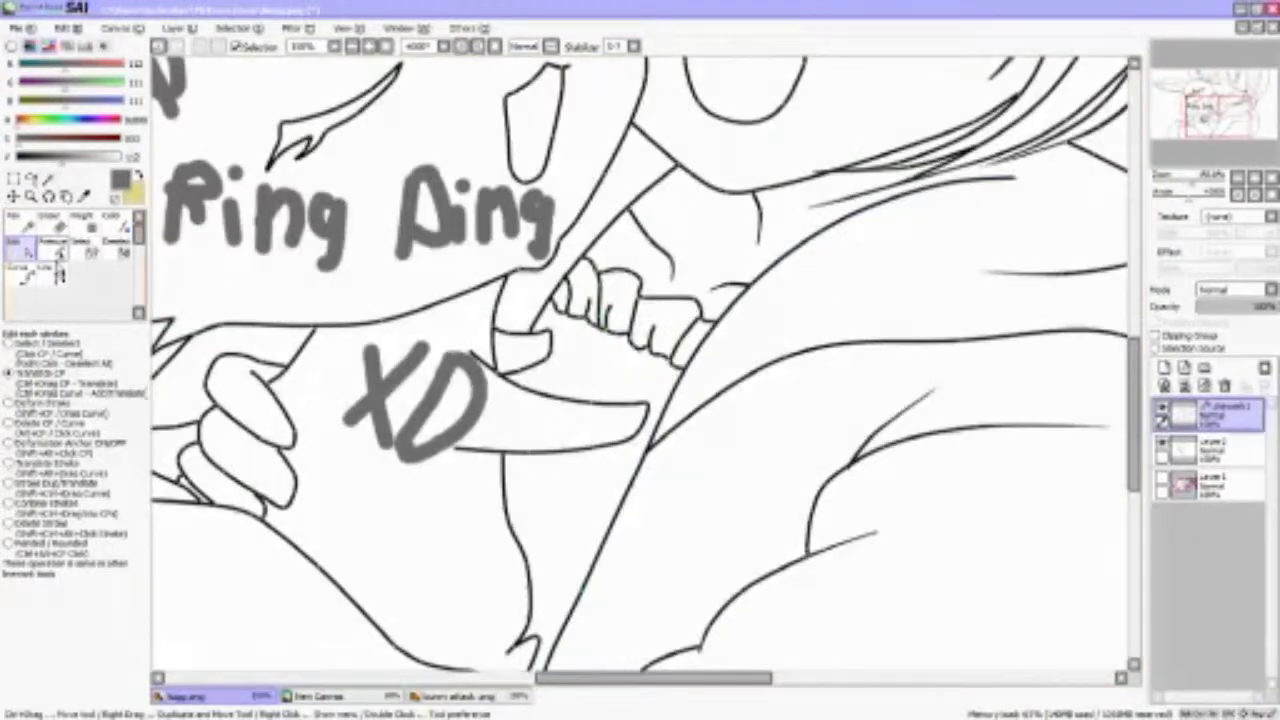
pyautogui.press('p')
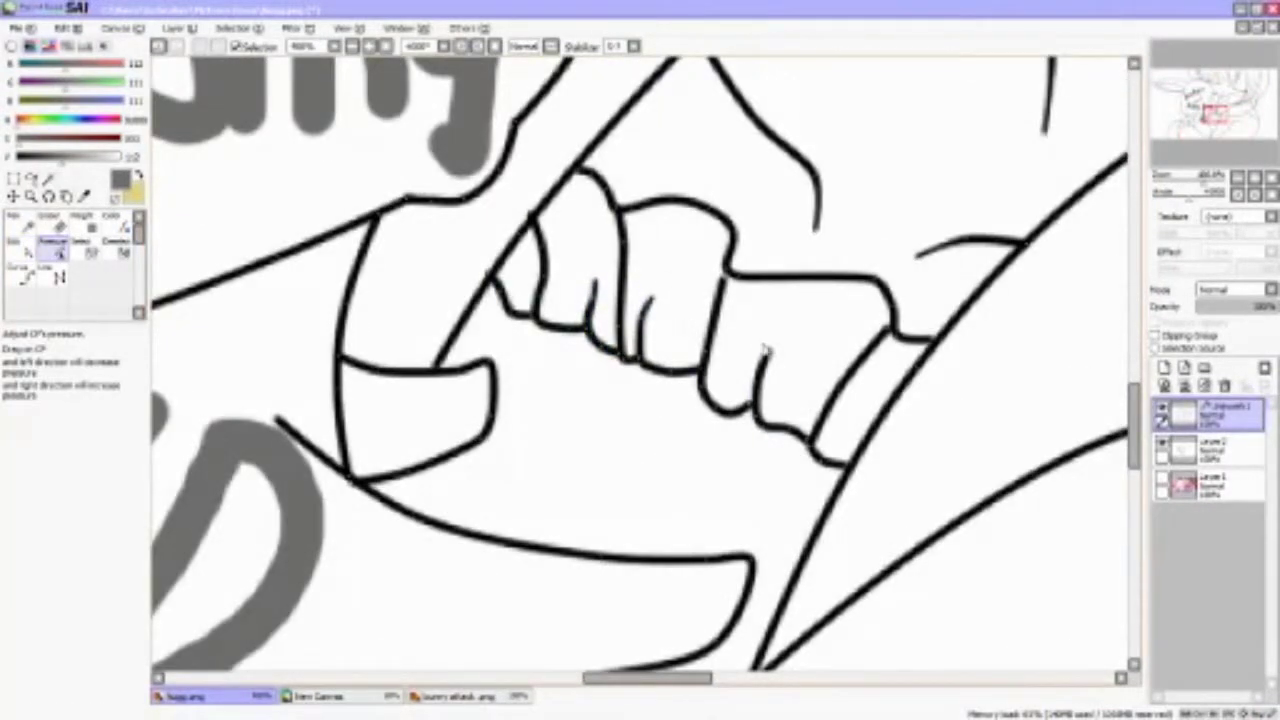
pyautogui.scroll(-4, 764, 390)
# Select the girl's face area with the Magic Wand using transparency detection
pyautogui.click(48, 178)
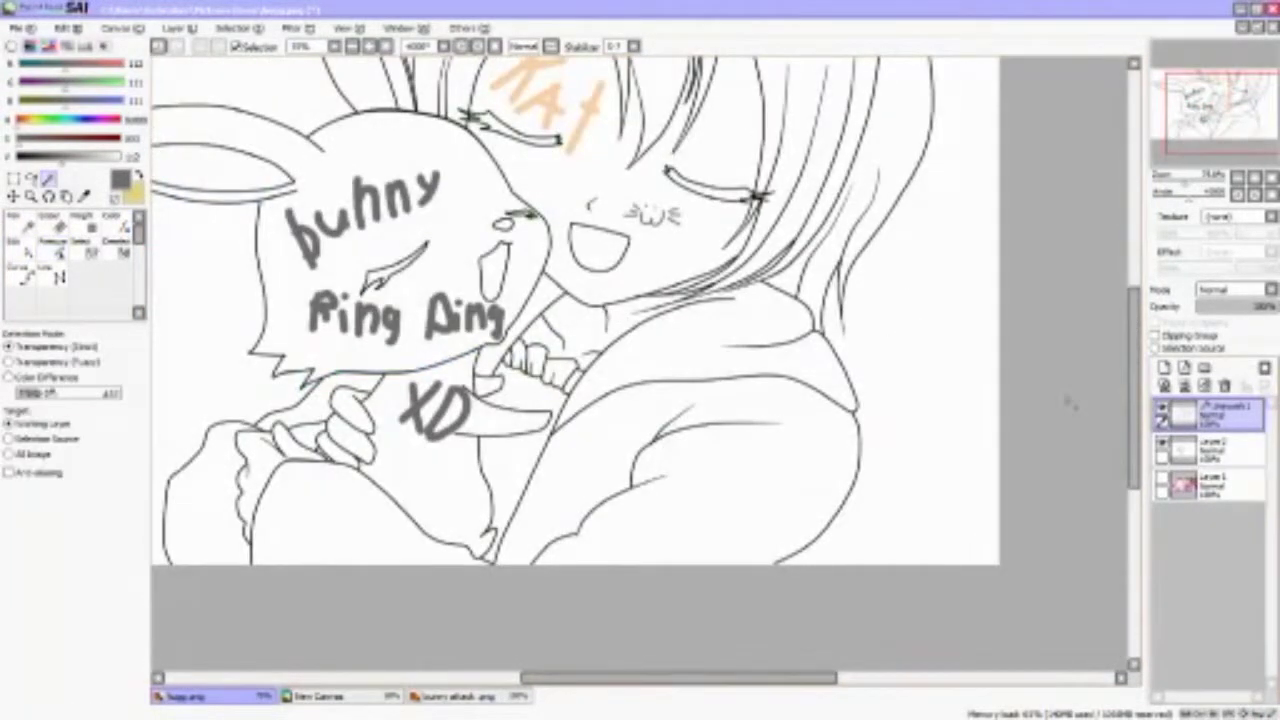
pyautogui.scroll(-1, 610, 225)
pyautogui.click(610, 225)
# Edit the hair strand ends below the chin so they join neighbouring strands and close the gaps in the outline
pyautogui.scroll(6, 578, 198)
pyautogui.press('e')
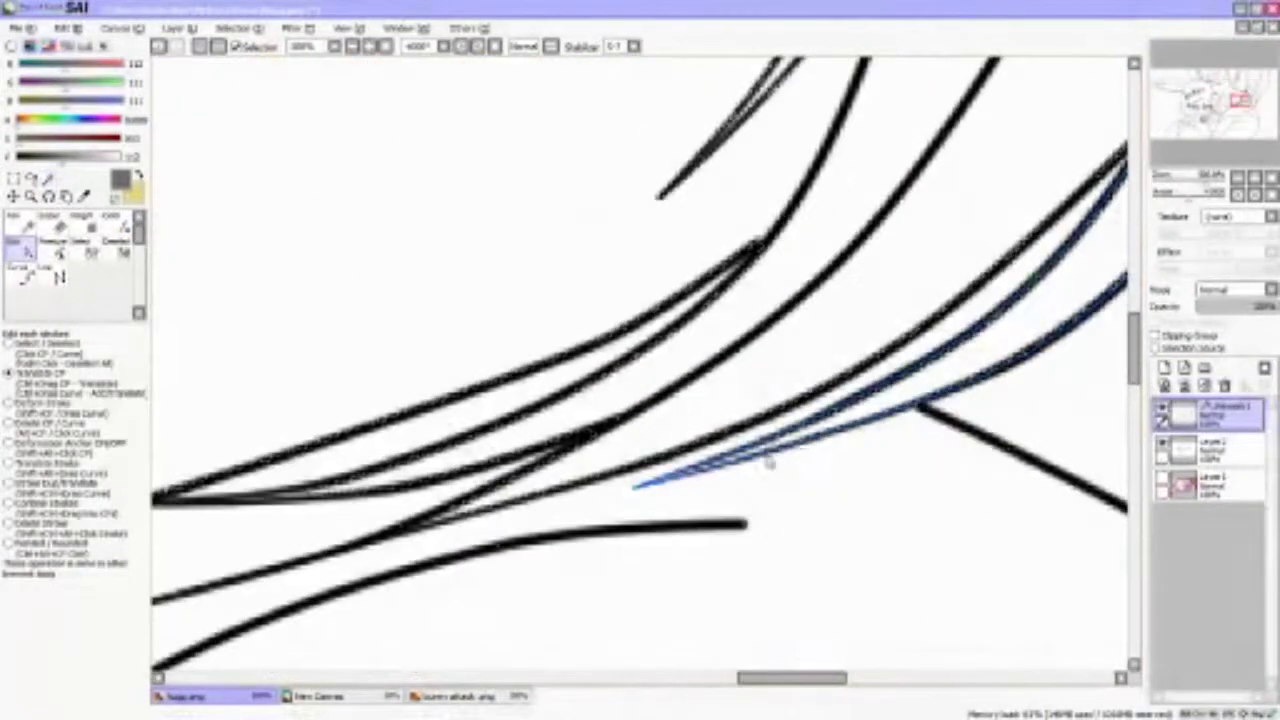
pyautogui.click(783, 452)
pyautogui.scroll(-2, 607, 459)
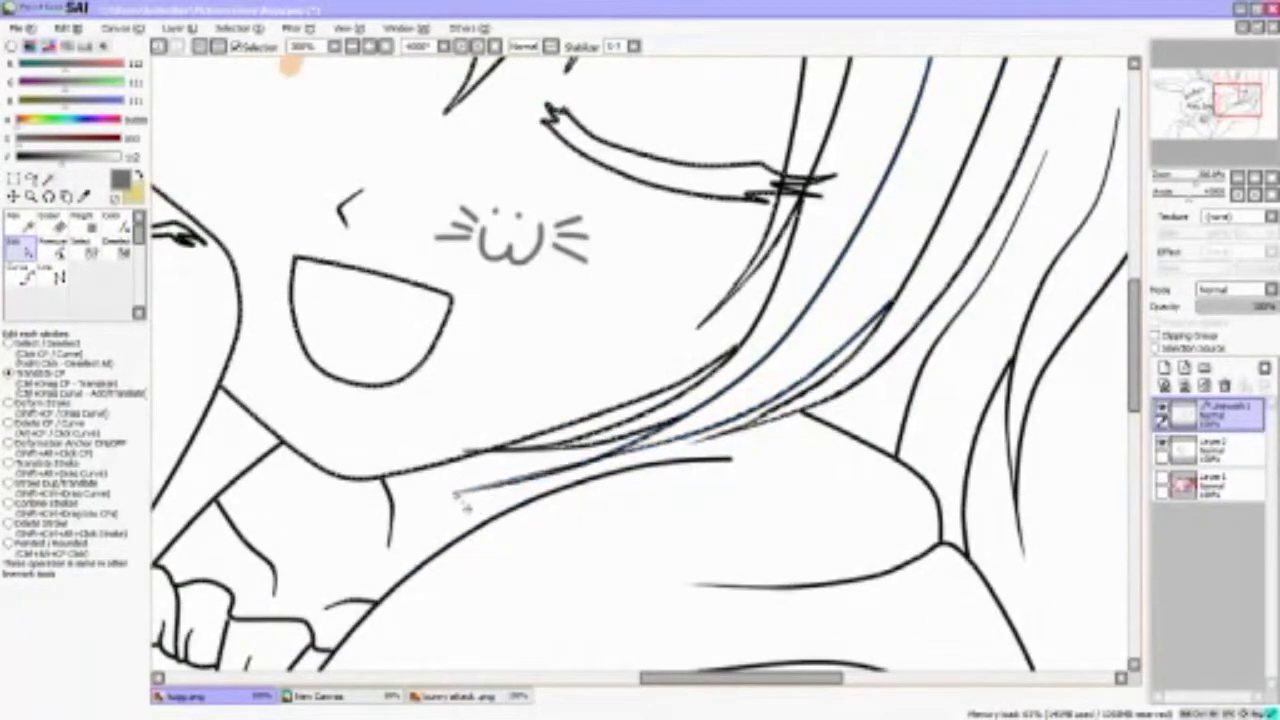
pyautogui.scroll(2, 535, 483)
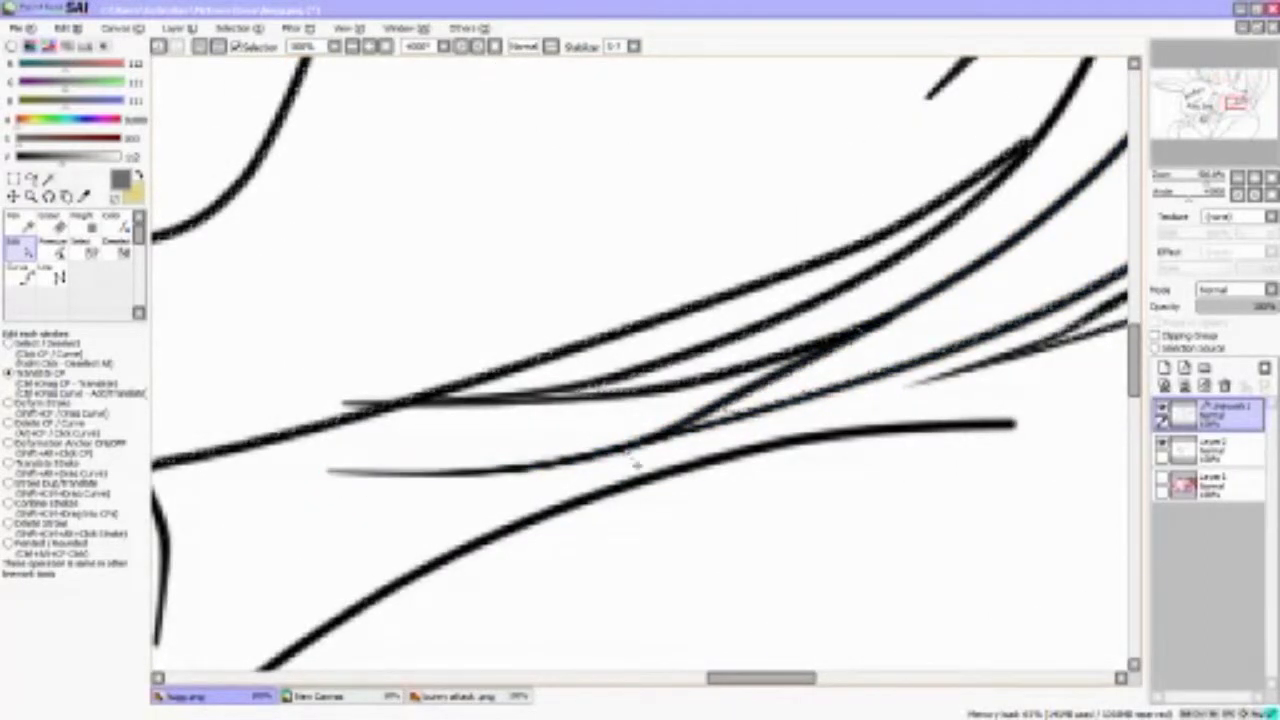
pyautogui.scroll(3, 630, 455)
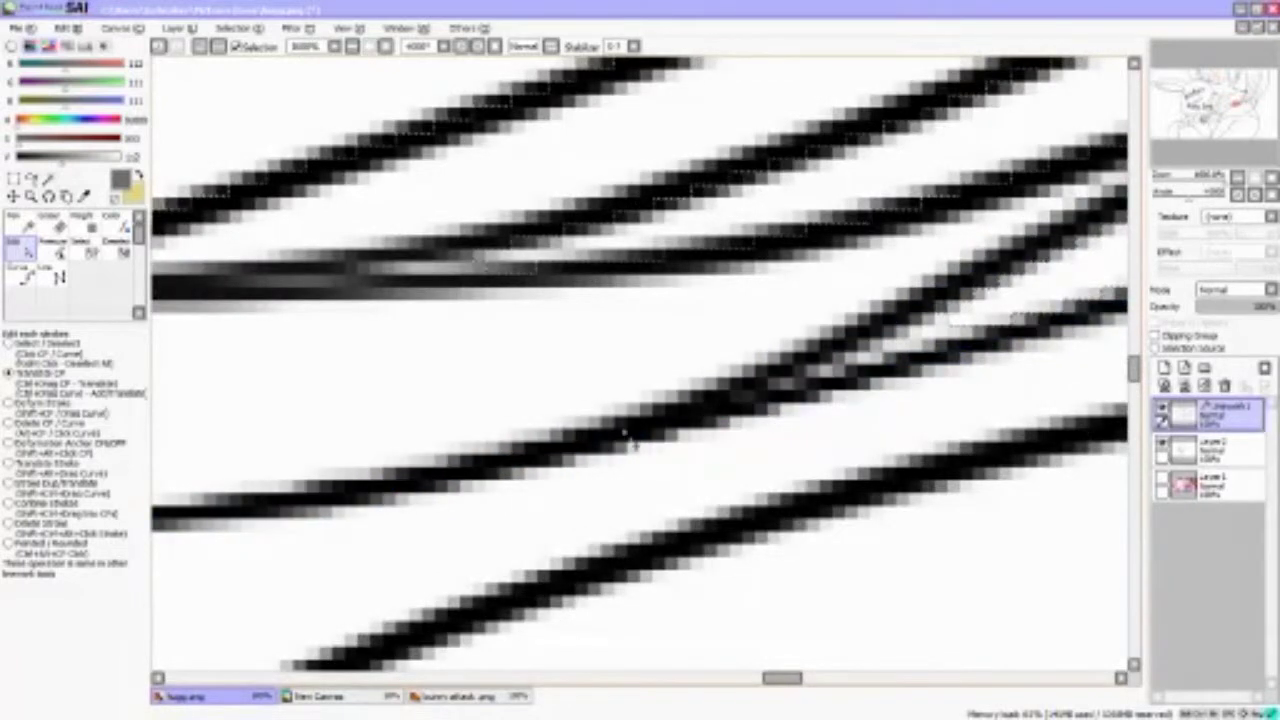
pyautogui.scroll(-3, 632, 443)
# Extend the upper end of the long hair line beside the fringe to the edge of the canvas
pyautogui.scroll(-3, 640, 360)
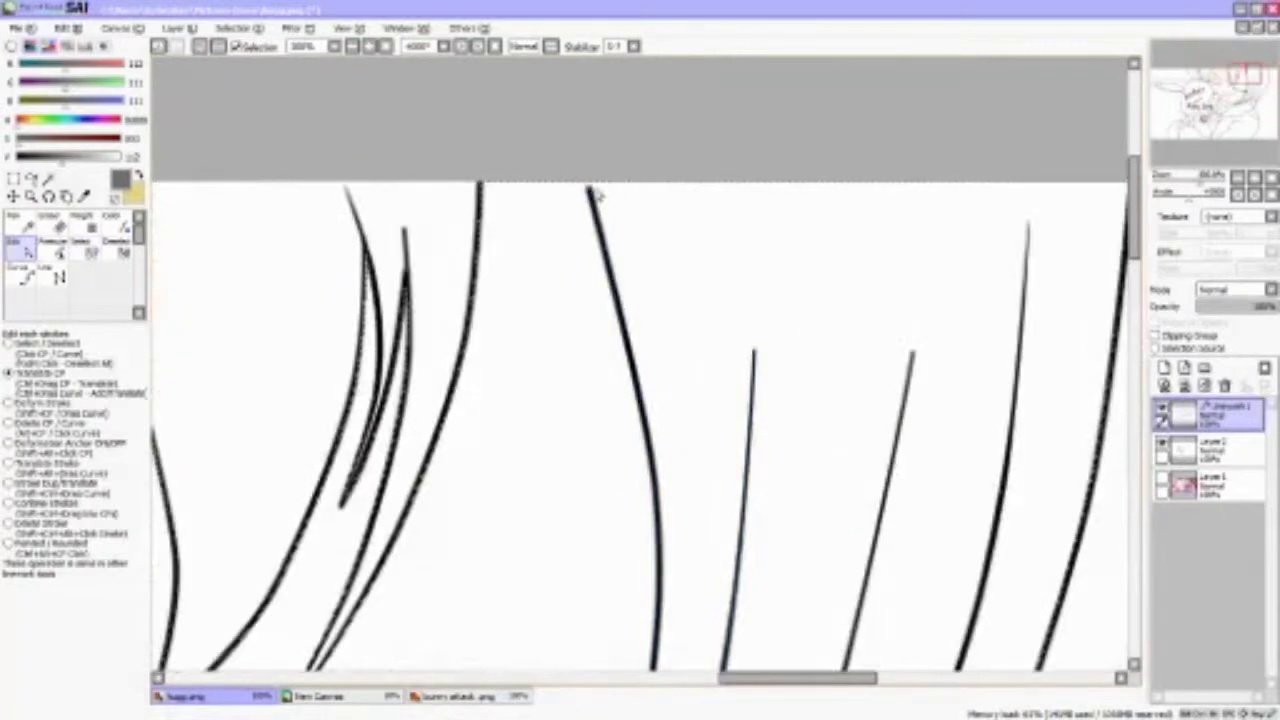
pyautogui.scroll(-3, 614, 434)
pyautogui.scroll(3, 614, 434)
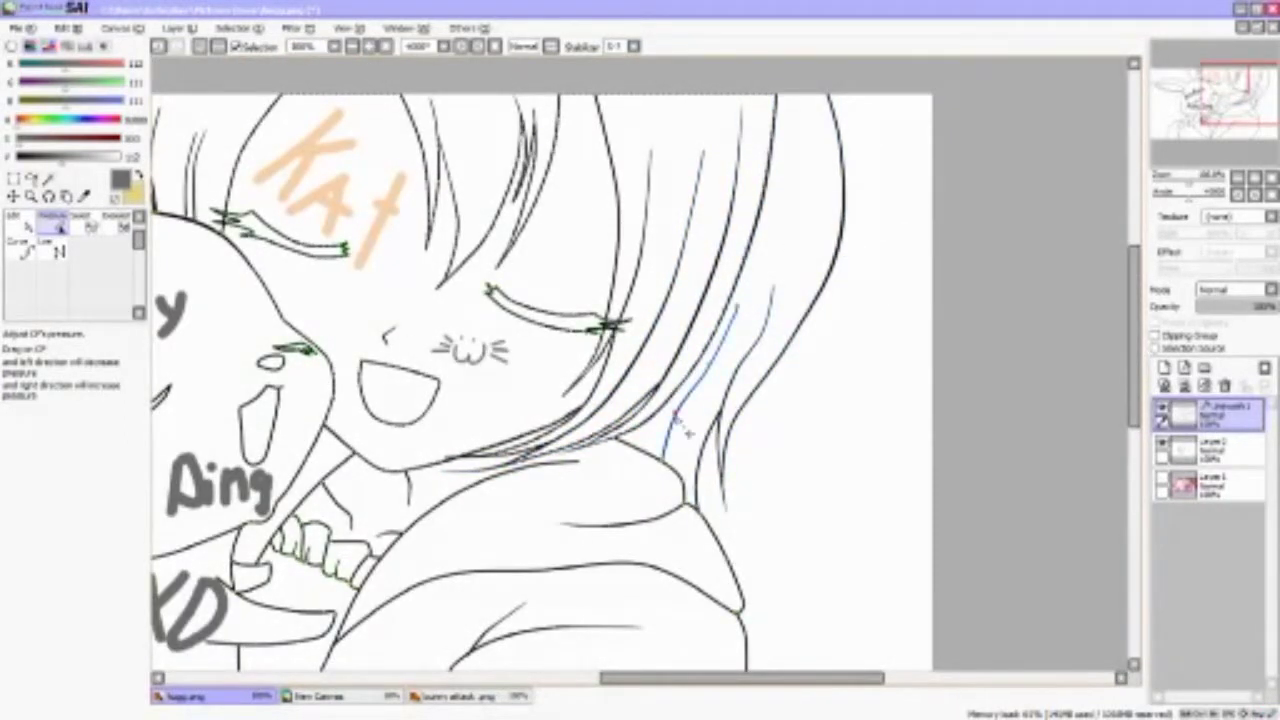
# Adjust the line pressure of the back hair strands and the fringe strands near the canvas edge
pyautogui.scroll(-2, 727, 484)
pyautogui.scroll(4, 560, 300)
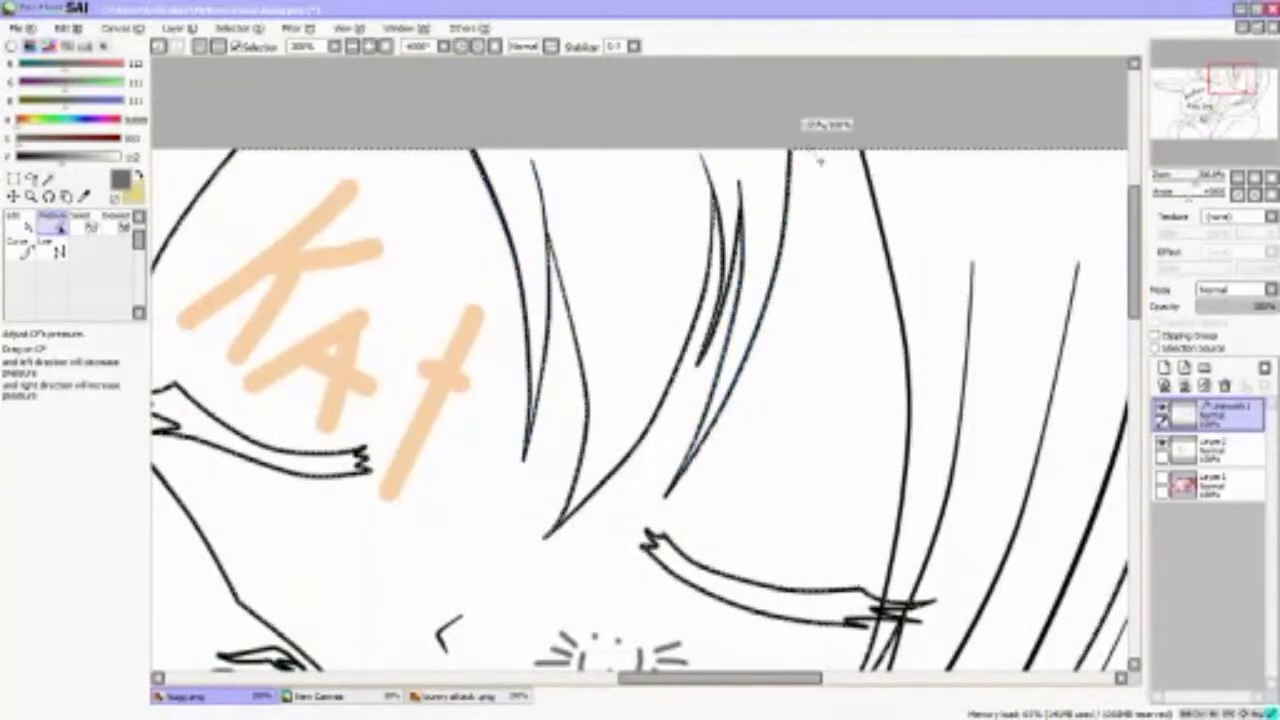
pyautogui.scroll(1, 462, 265)
pyautogui.scroll(-2, 200, 205)
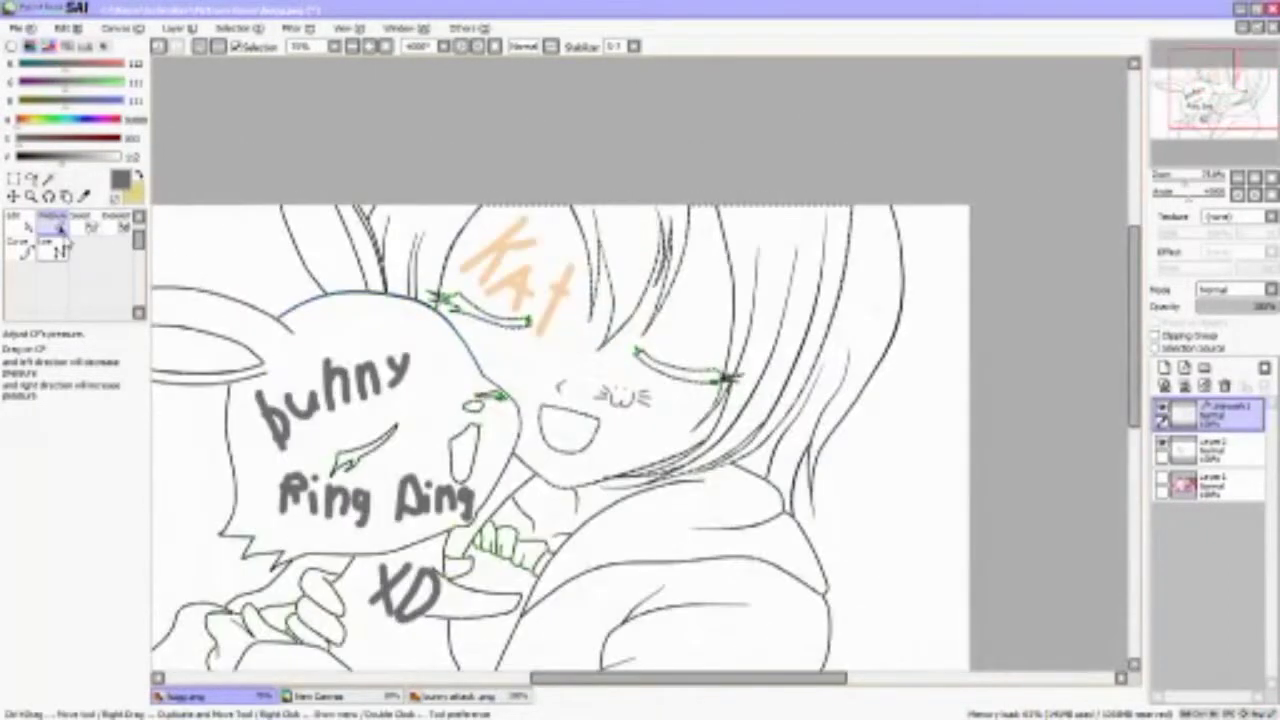
# On Layer 2, paint the selected face with peach sampled from the lettering, and darken the active colour for the AirBrush
pyautogui.scroll(2, 495, 250)
pyautogui.click(1210, 447)
pyautogui.keyDown('alt'); pyautogui.click(497, 249); pyautogui.keyUp('alt')
pyautogui.moveTo(497, 249)
pyautogui.mouseDown()
pyautogui.moveTo(568, 203)
pyautogui.moveTo(757, 214)
pyautogui.mouseUp()
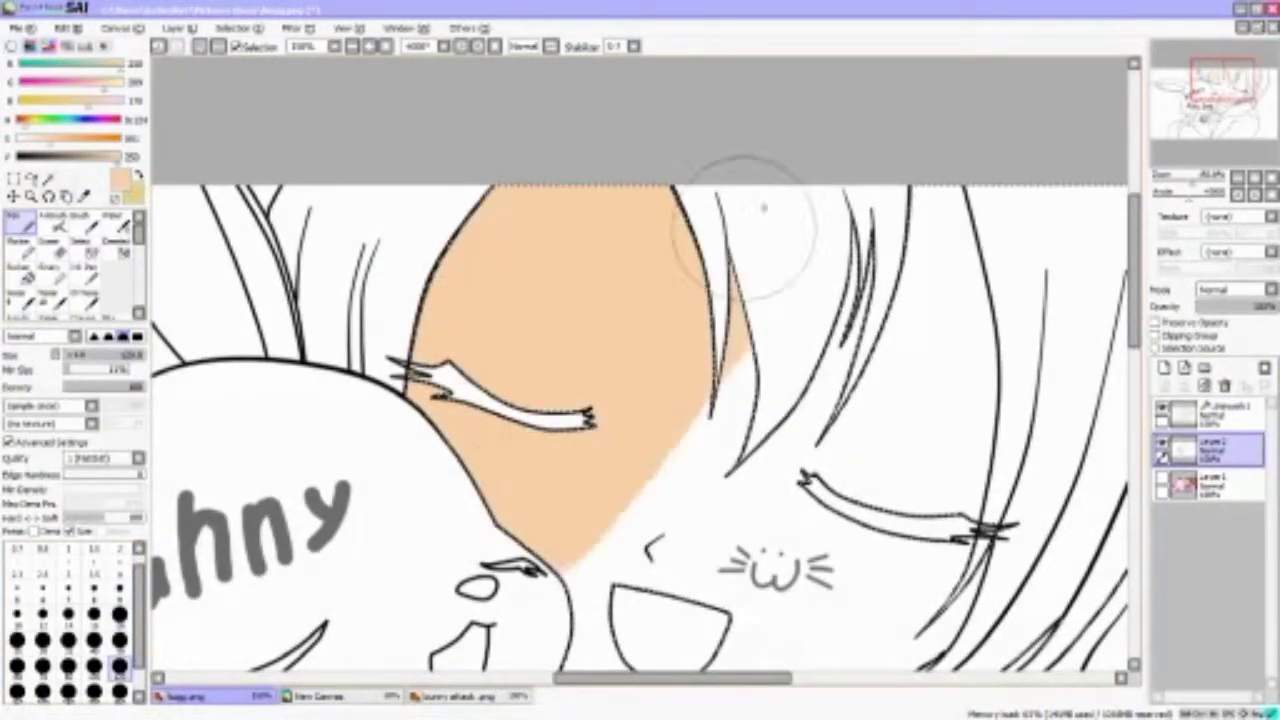
pyautogui.scroll(-2, 640, 380)
pyautogui.scroll(2, 640, 380)
pyautogui.moveTo(900, 330); pyautogui.dragTo(795, 365)
pyautogui.scroll(1, 795, 365)
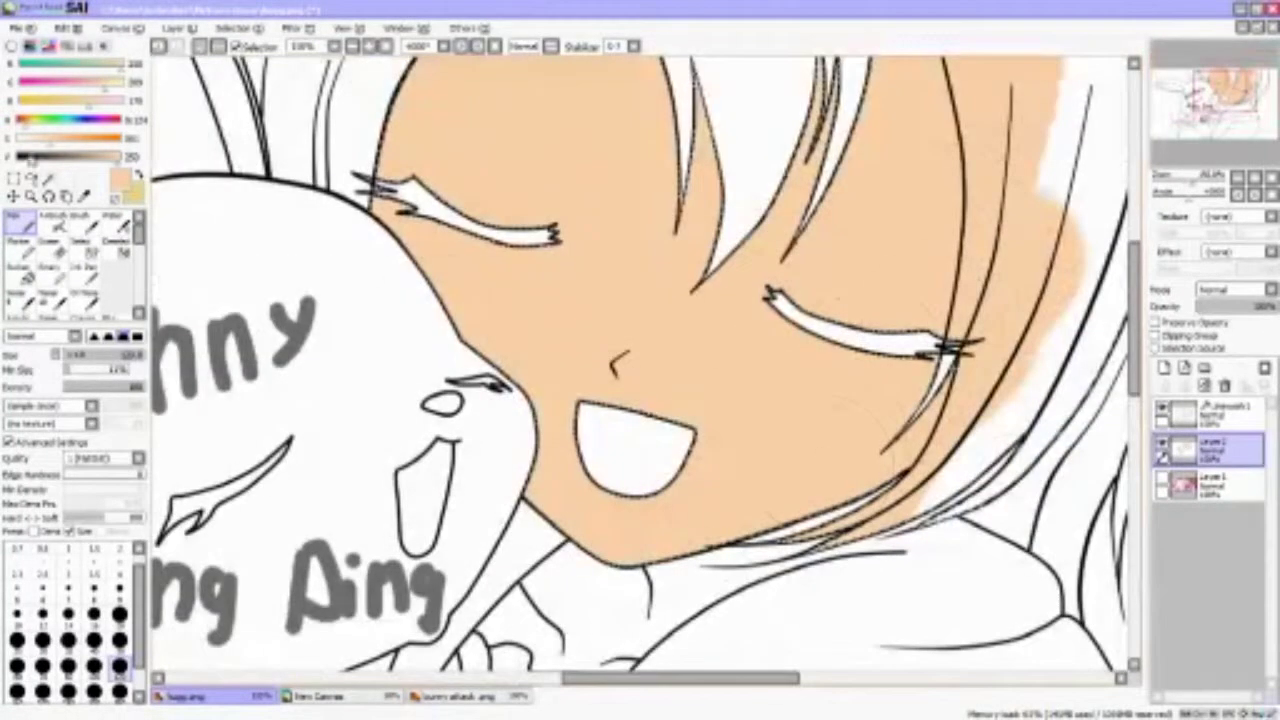
pyautogui.click(103, 156)
pyautogui.scroll(-2, 640, 360)
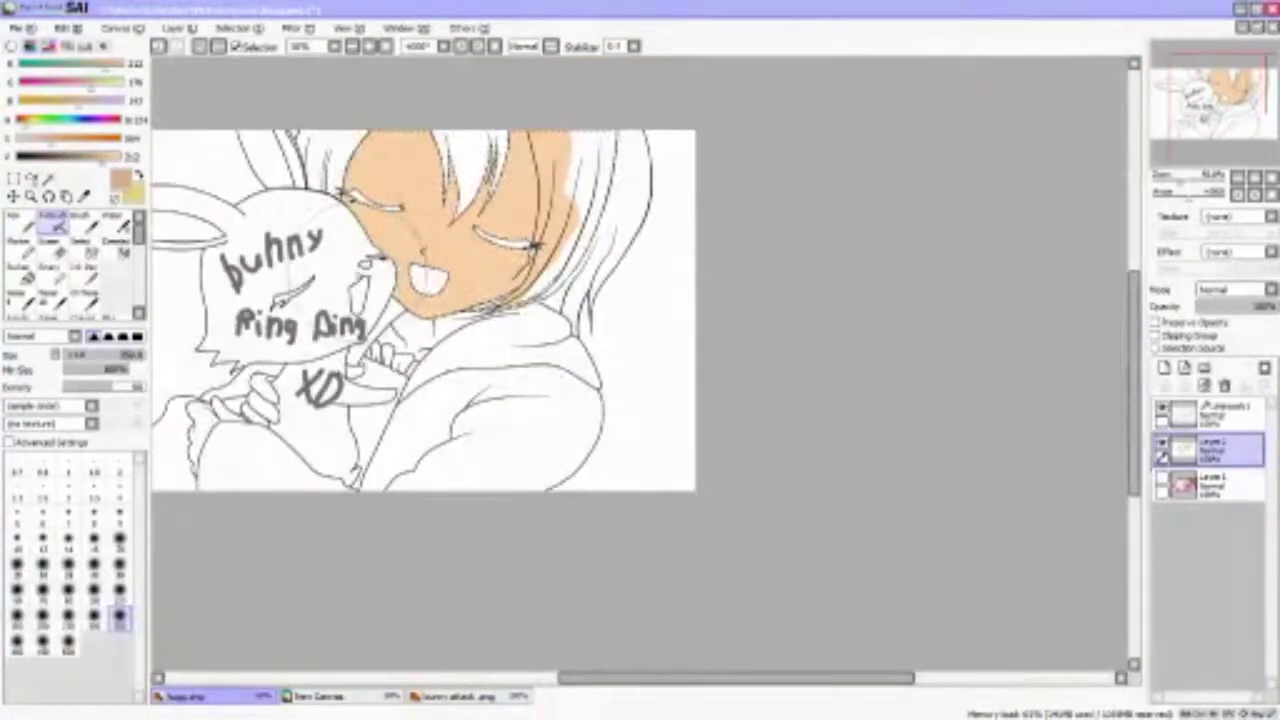
# Show the Layer 1 reference instead of Layer 2 and draw a black curve across the hair above the eye on the linework layer
pyautogui.click(1161, 445)
pyautogui.click(1161, 481)
pyautogui.click(1210, 412)
pyautogui.scroll(5, 423, 172)
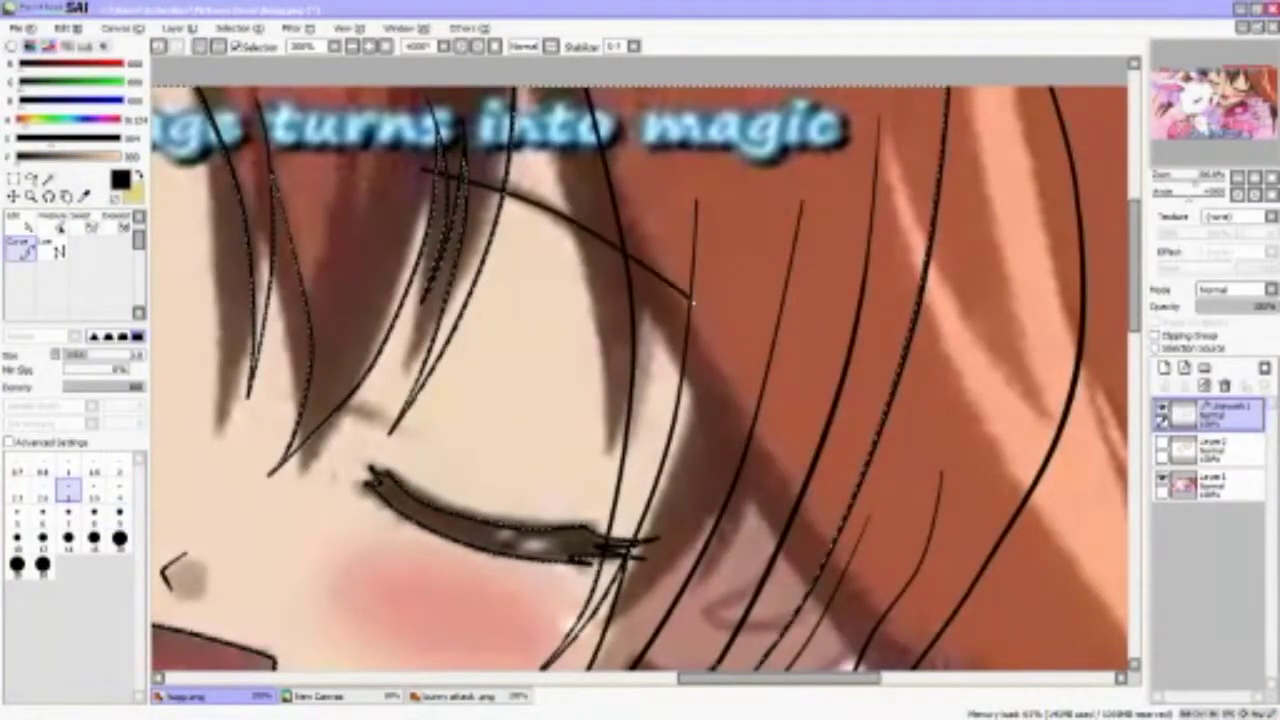
pyautogui.scroll(-1, 691, 302)
pyautogui.scroll(1, 454, 195)
pyautogui.scroll(-4, 446, 174)
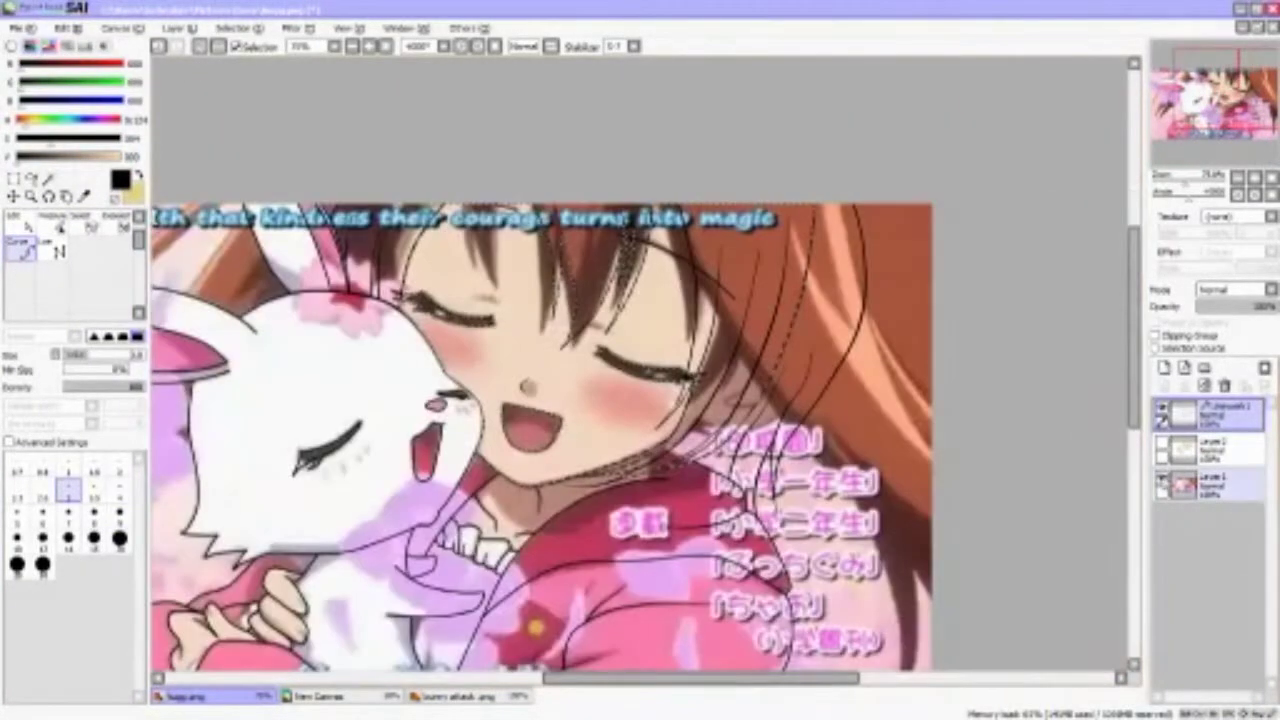
# Hide the Layer 1 reference, show Layer 2 again and make it the active layer
pyautogui.click(1161, 481)
pyautogui.click(1161, 445)
pyautogui.click(1210, 445)
# Try airbrushing a darker brown skin shadow across the forehead and down the hair side of the face
pyautogui.click(131, 158)
pyautogui.click(58, 145)
pyautogui.scroll(4, 586, 186)
pyautogui.moveTo(543, 214)
pyautogui.mouseDown()
pyautogui.moveTo(503, 148)
pyautogui.moveTo(612, 135)
pyautogui.mouseUp()
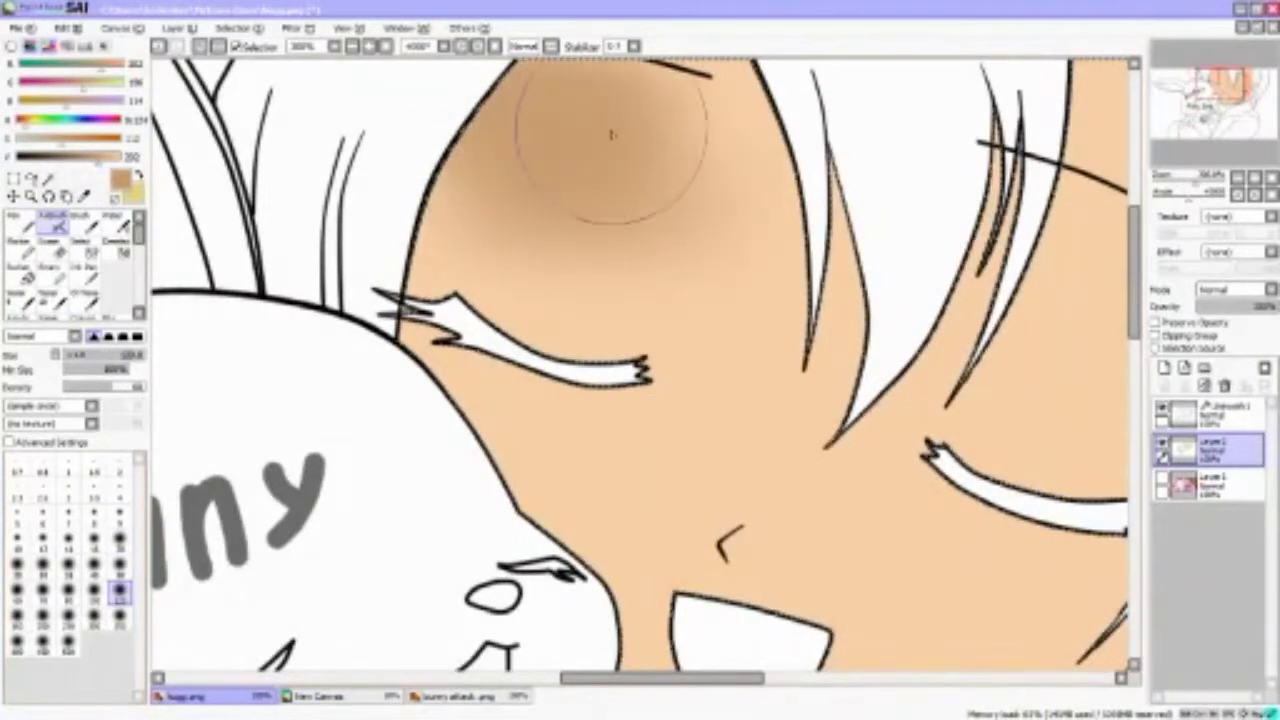
pyautogui.scroll(-4, 370, 215)
pyautogui.moveTo(531, 268)
pyautogui.mouseDown()
pyautogui.moveTo(700, 250)
pyautogui.moveTo(710, 430)
pyautogui.mouseUp()
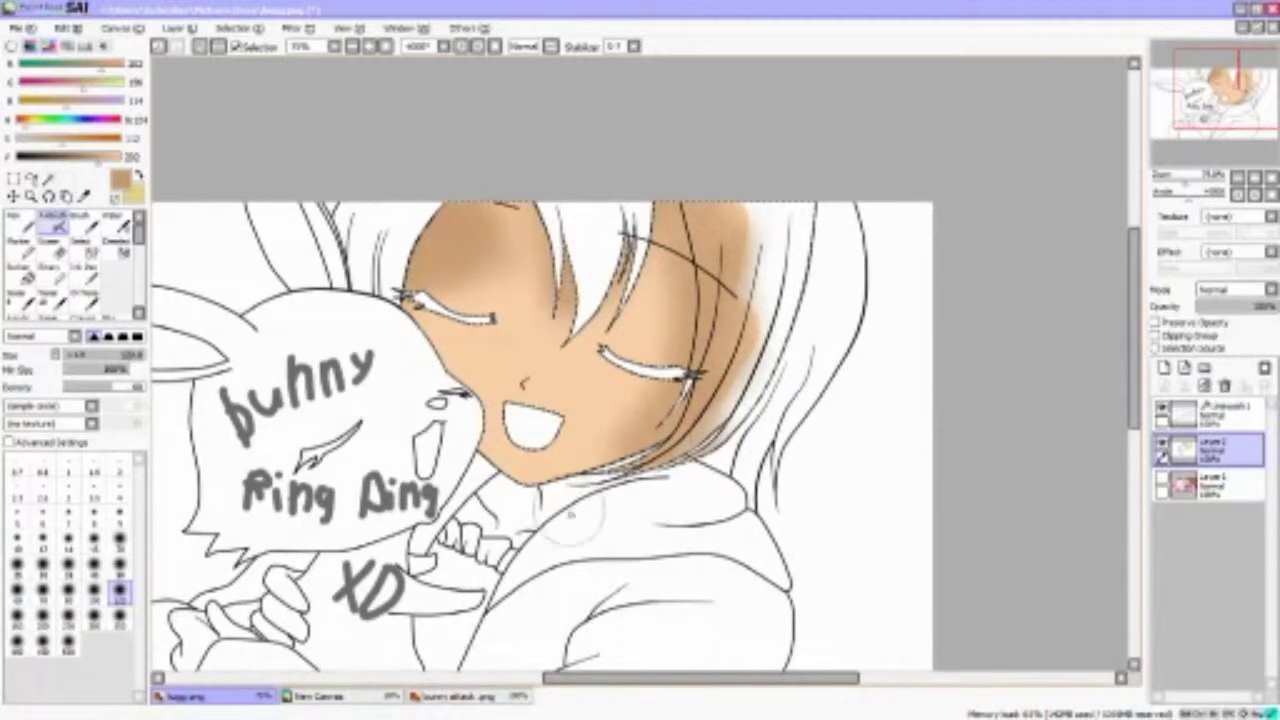
# Paint over the airbrushed shading with flat peach sampled from the face, extending it across the side hair with the Pen
pyautogui.keyDown('alt'); pyautogui.click(513, 345); pyautogui.keyUp('alt')
pyautogui.press('n')
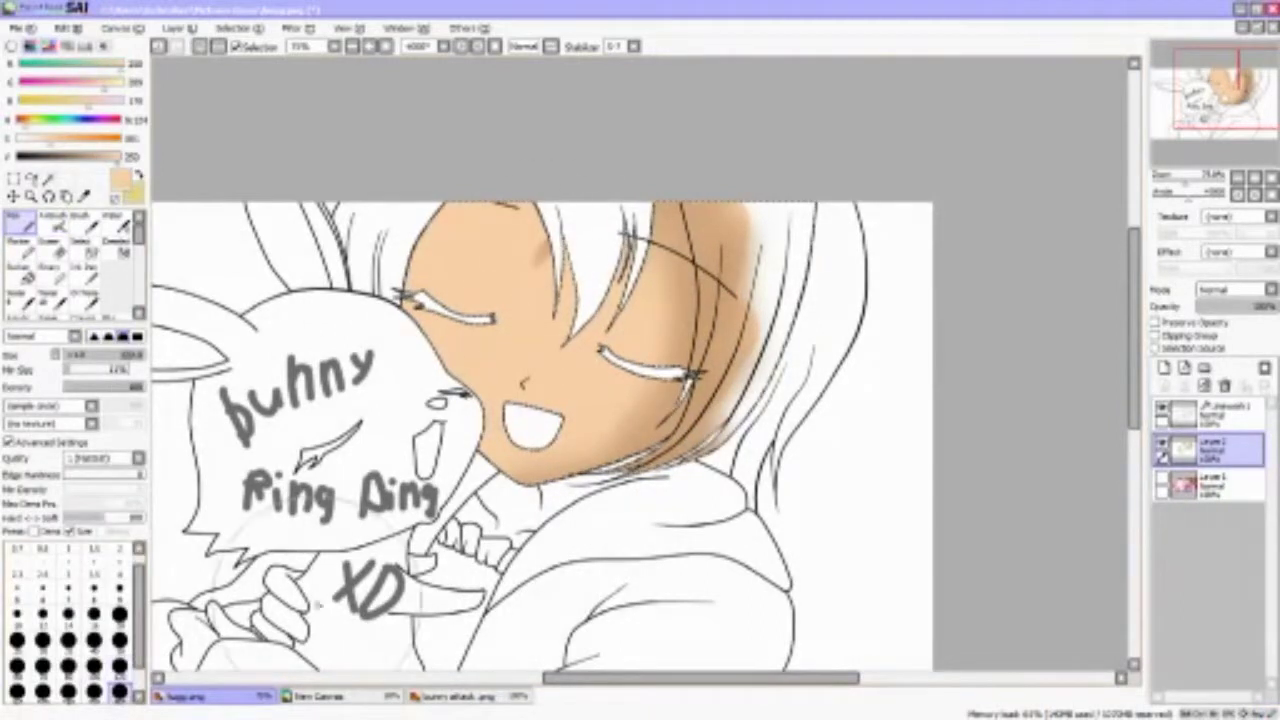
pyautogui.moveTo(760, 215); pyautogui.dragTo(720, 345)
# Sample a skin shadow colour from bunny attack.png and return to the hugging drawing
pyautogui.click(465, 695)
pyautogui.scroll(2, 640, 370)
pyautogui.keyDown('alt'); pyautogui.click(629, 386); pyautogui.keyUp('alt')
pyautogui.click(215, 695)
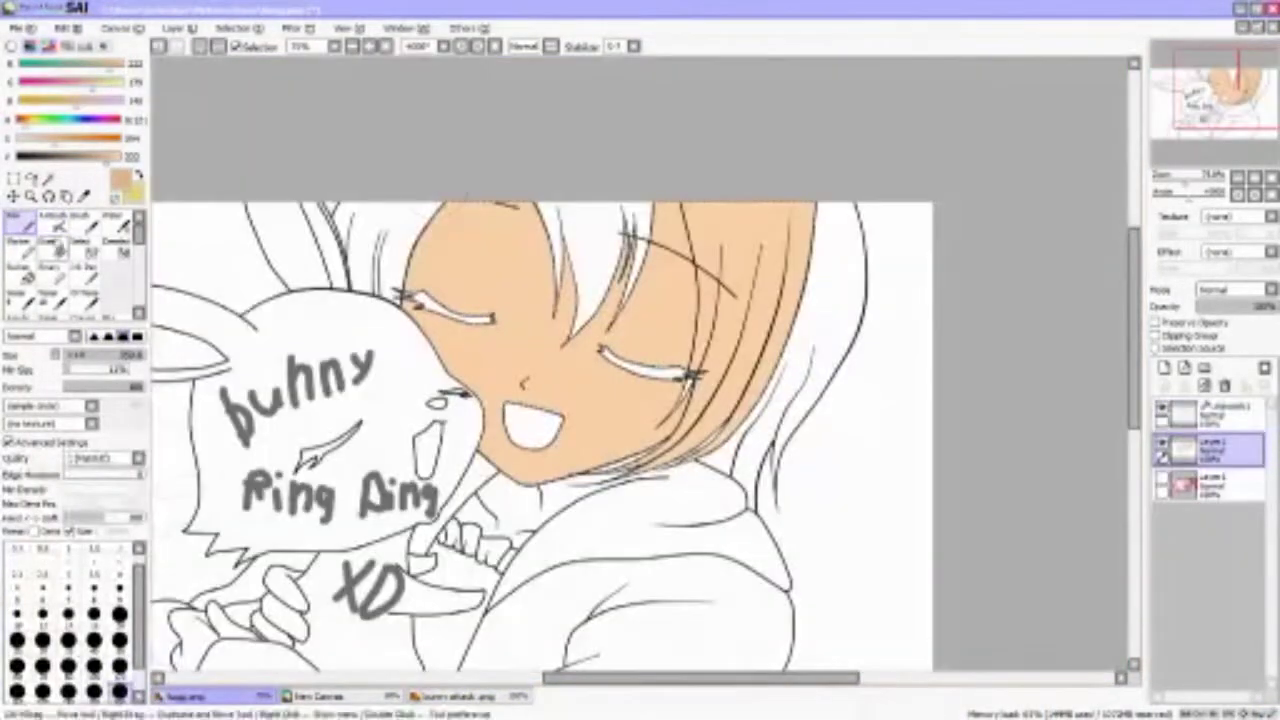
# Airbrush soft skin shadows on the forehead, around the fringe and along the side of the face with the sampled colour
pyautogui.press('v')
pyautogui.scroll(1, 430, 250)
pyautogui.moveTo(545, 220)
pyautogui.mouseDown()
pyautogui.moveTo(750, 335)
pyautogui.moveTo(693, 590)
pyautogui.mouseUp()
pyautogui.moveTo(375, 360)
pyautogui.mouseDown()
pyautogui.moveTo(737, 298)
pyautogui.moveTo(733, 370)
pyautogui.moveTo(470, 280)
pyautogui.mouseUp()
pyautogui.scroll(-2, 470, 280)
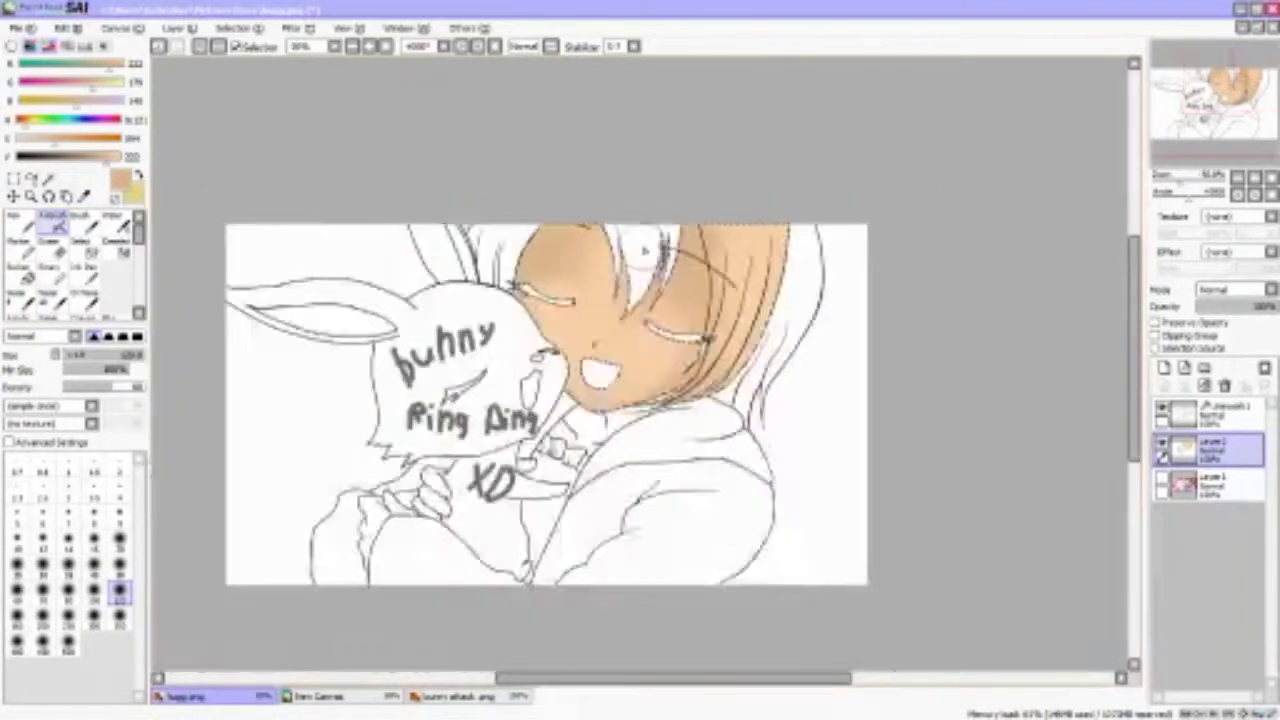
# Finish the soft skin shadow and airbrush pink blush onto both cheeks beneath the closed eyes
pyautogui.scroll(2, 513, 265)
pyautogui.moveTo(480, 200); pyautogui.dragTo(513, 265)
pyautogui.scroll(-2, 513, 265)
pyautogui.scroll(3, 513, 265)
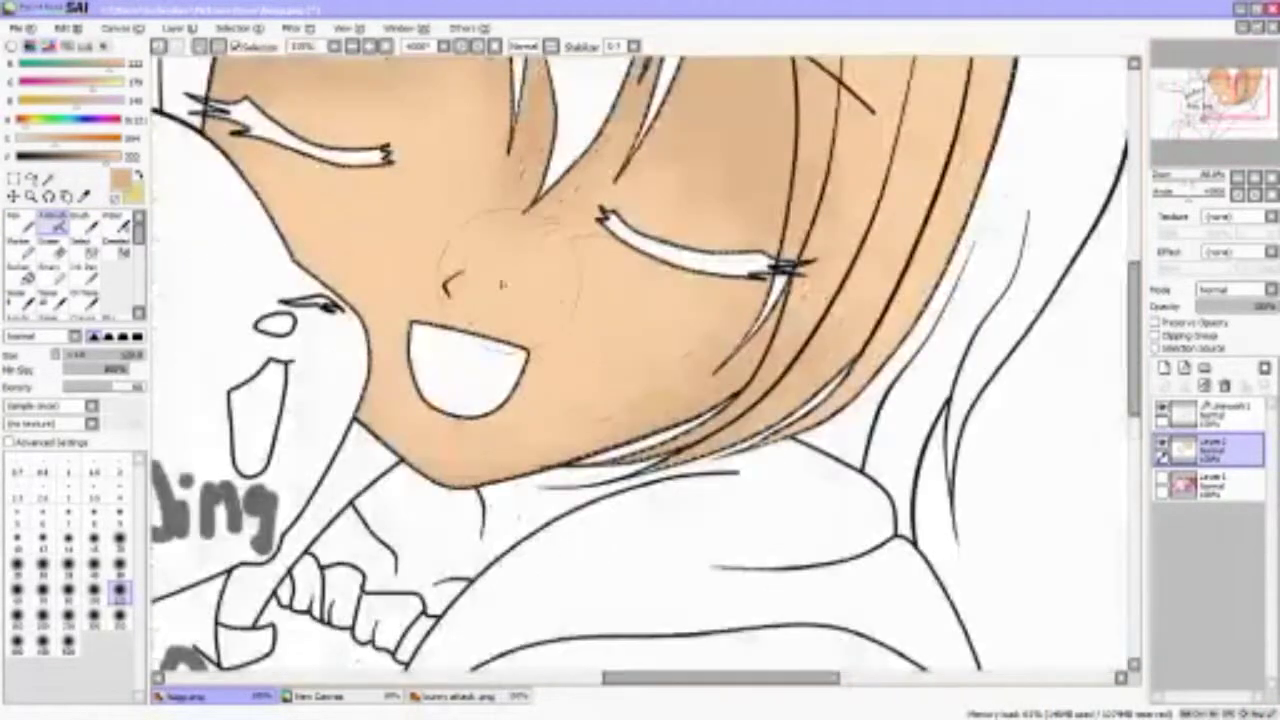
pyautogui.press('m')
pyautogui.click(23, 128)
pyautogui.click(52, 215)
pyautogui.moveTo(571, 277); pyautogui.dragTo(620, 300)
pyautogui.moveTo(270, 185); pyautogui.dragTo(238, 197)
pyautogui.moveTo(40, 137); pyautogui.dragTo(110, 137)
# Draw short slanted red blush lines across both cheeks with the Pen and clear the selection
pyautogui.click(17, 218)
pyautogui.scroll(3, 623, 290)
pyautogui.moveTo(658, 229); pyautogui.dragTo(586, 321)
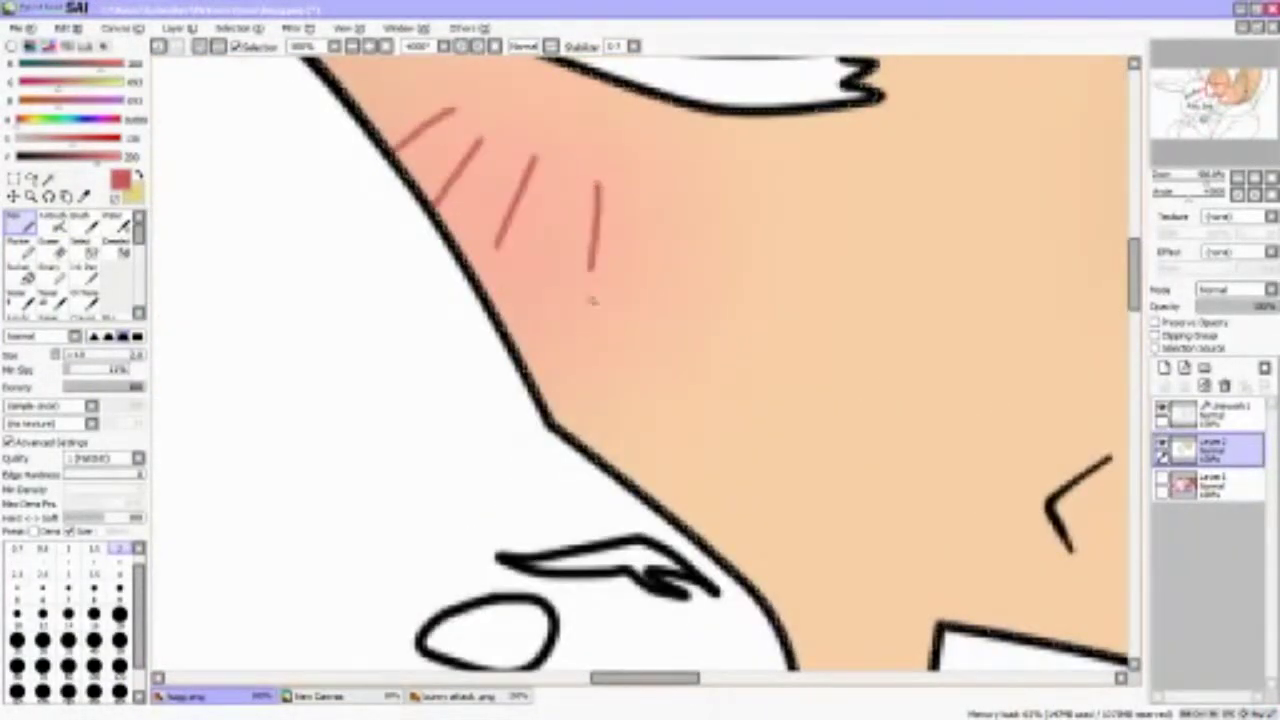
pyautogui.scroll(-4, 580, 325)
pyautogui.hotkey('ctrl', 't')
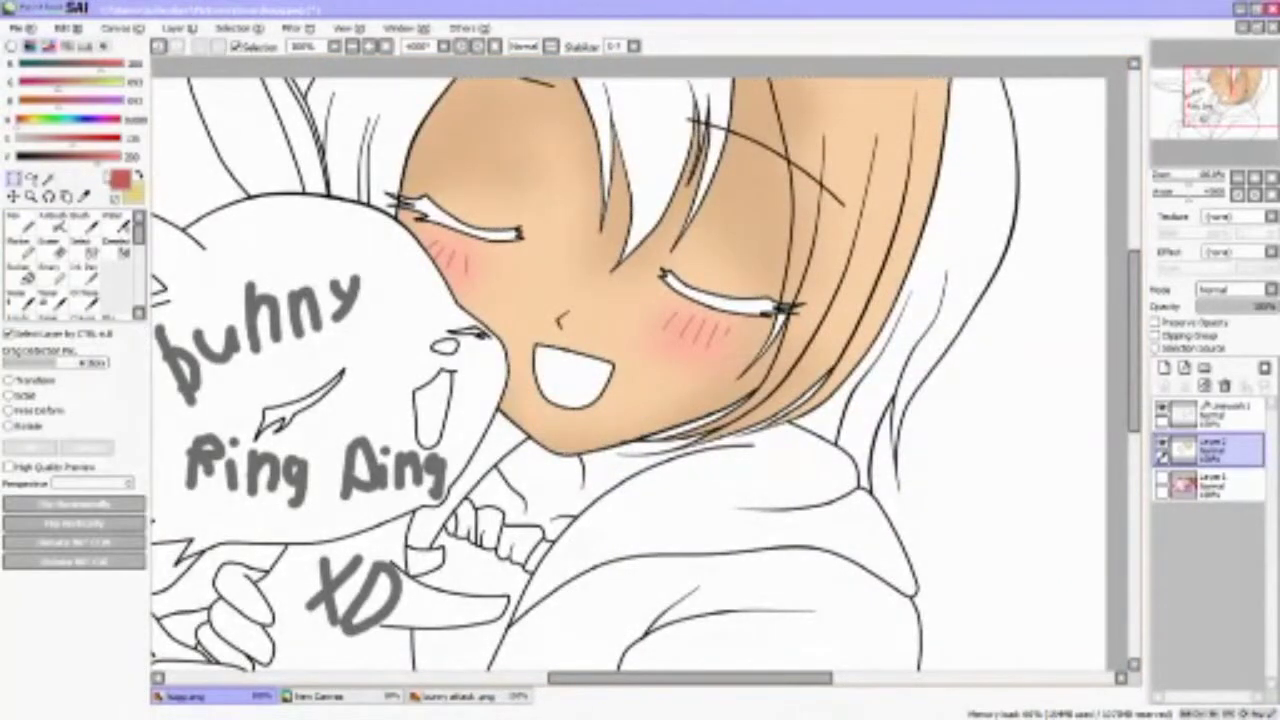
# Select the neck and collar area from the linework with the Magic Wand and make Layer2 active for skin colouring
pyautogui.click(48, 178)
pyautogui.click(1210, 412)
pyautogui.click(700, 480)
pyautogui.scroll(2, 700, 480)
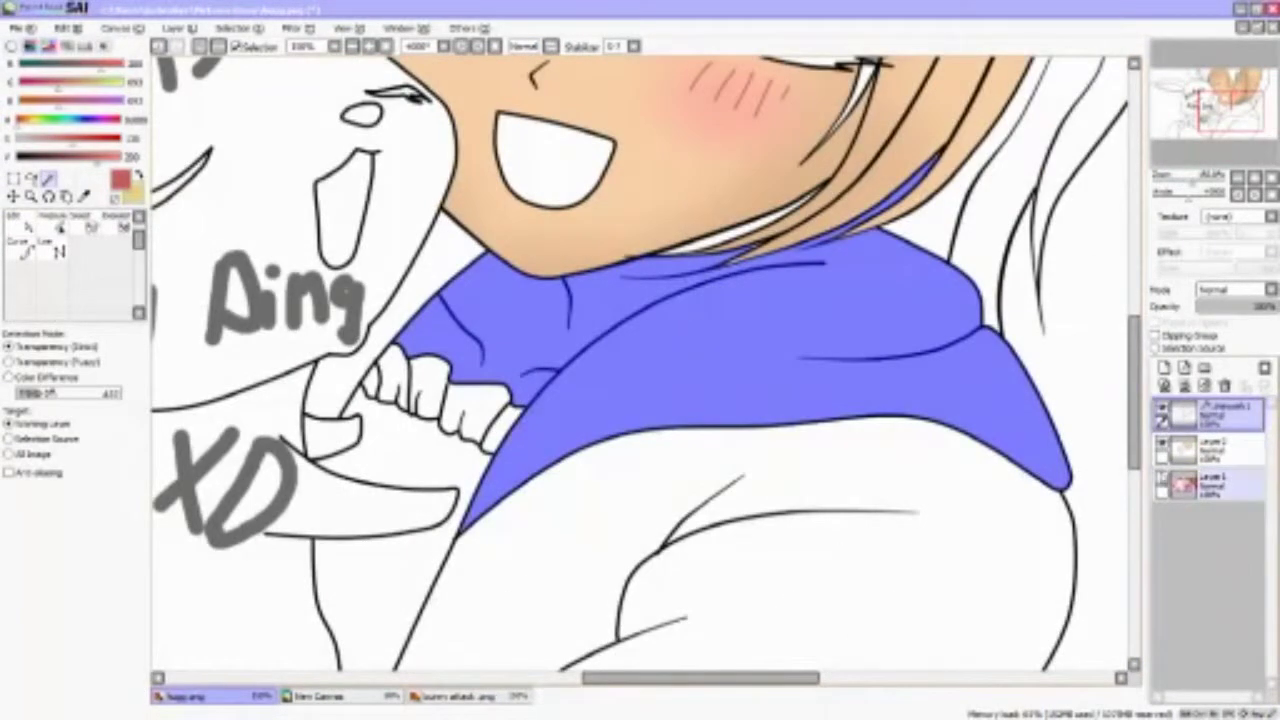
pyautogui.hotkey('ctrl', 'd')
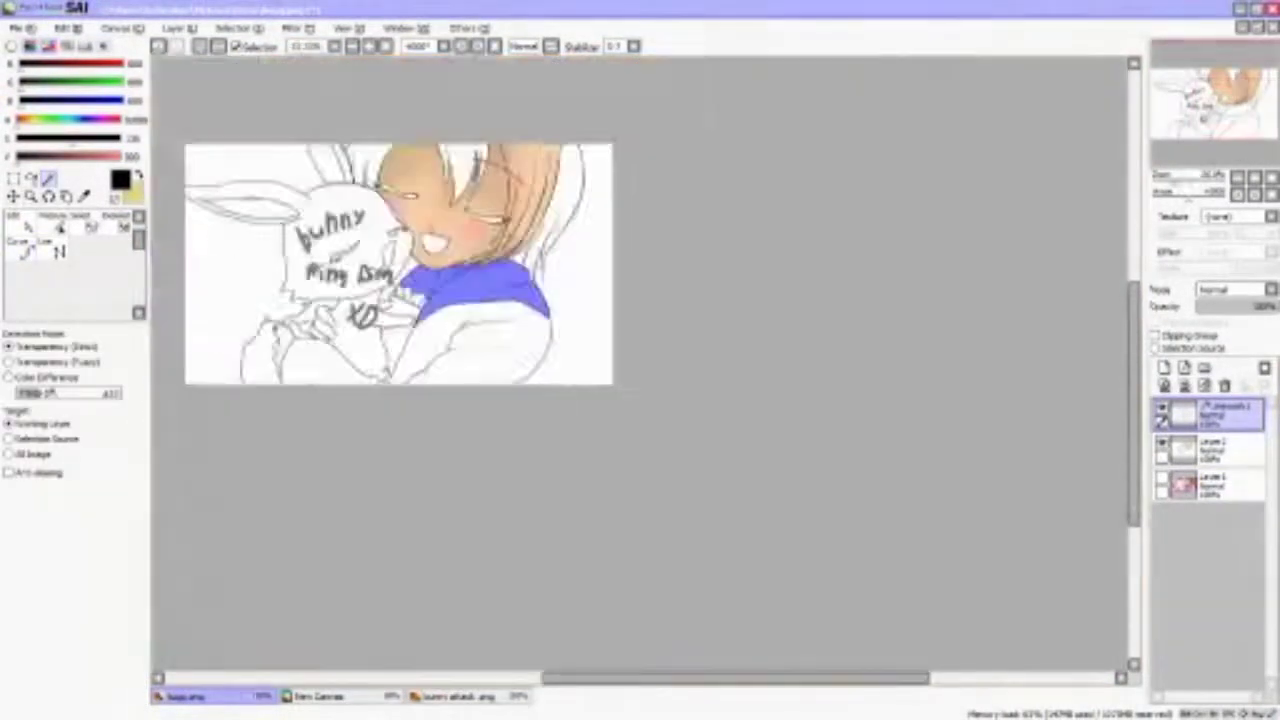
pyautogui.scroll(5, 370, 310)
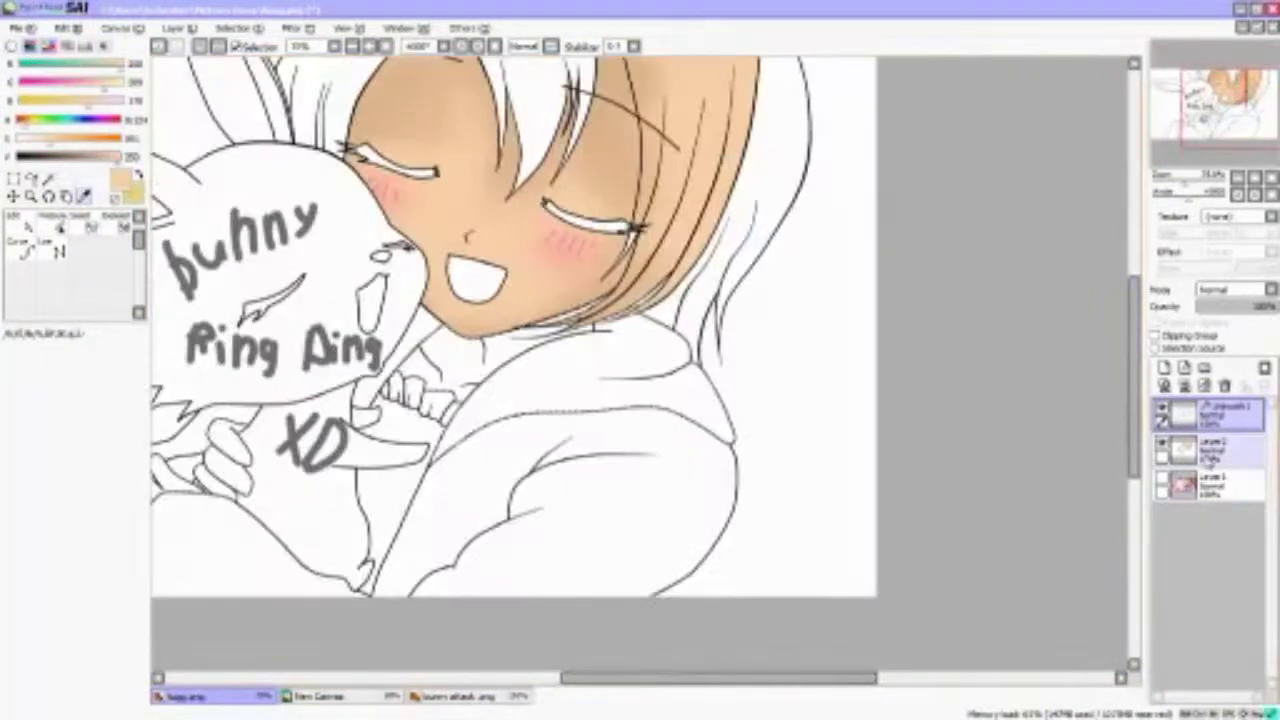
pyautogui.click(1211, 450)
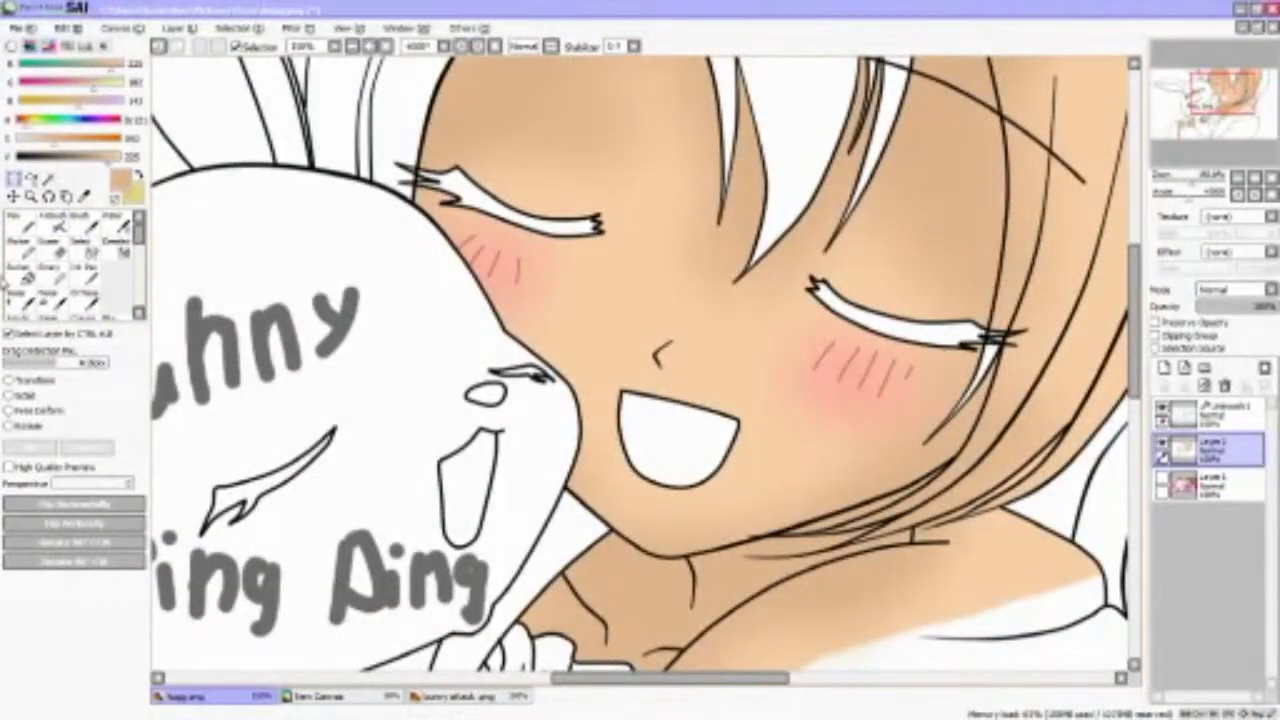
# Select the insides of both closed-eye lash shapes from the linework layer
pyautogui.click(1210, 413)
pyautogui.scroll(1, 505, 234)
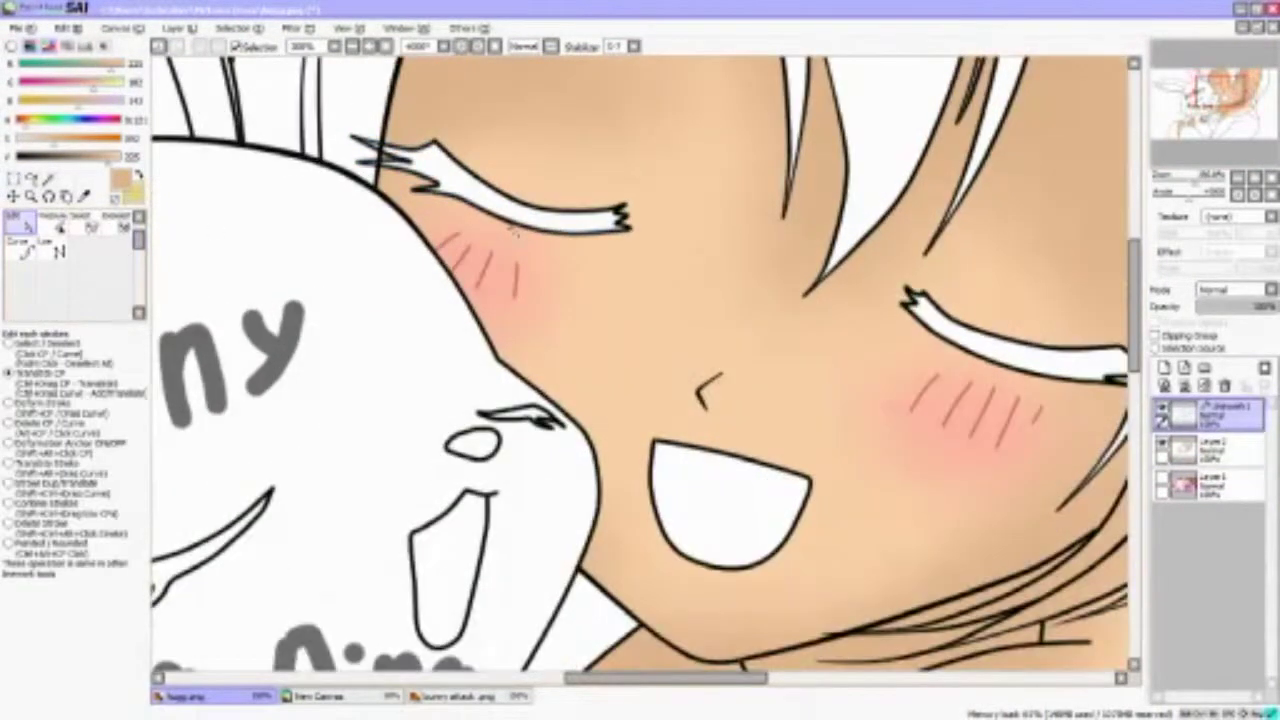
pyautogui.scroll(-1, 505, 234)
pyautogui.scroll(1, 505, 234)
pyautogui.click(1000, 360)
pyautogui.click(500, 195)
# Refine the lash selection into the narrow tips and fill both lashes black on Layer2
pyautogui.click(85, 222)
pyautogui.scroll(2, 494, 165)
pyautogui.scroll(1, 650, 340)
pyautogui.scroll(-1, 650, 340)
pyautogui.scroll(1, 740, 390)
pyautogui.scroll(-1, 740, 390)
pyautogui.click(52, 222)
pyautogui.scroll(-1, 572, 381)
pyautogui.scroll(2, 572, 381)
pyautogui.scroll(-3, 572, 381)
pyautogui.click(1185, 450)
pyautogui.scroll(3, 748, 370)
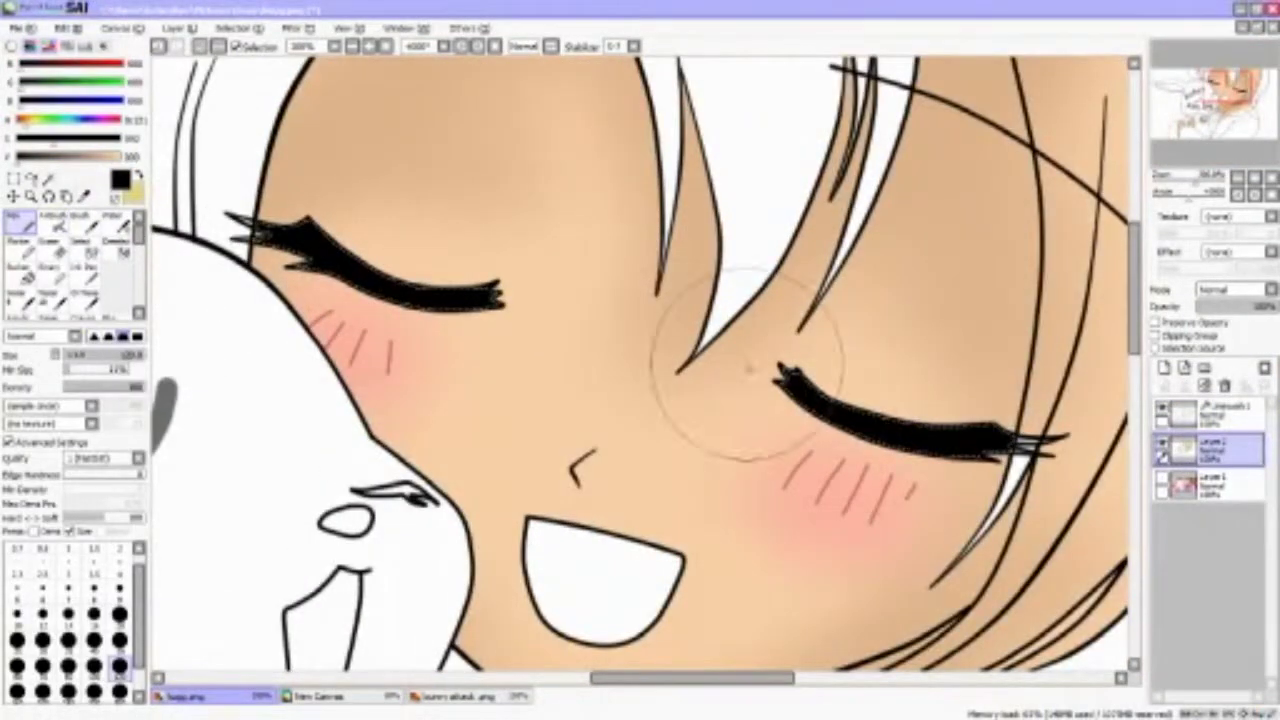
# Smooth the dark olive sheen into the black of both lashes with the Blur tool
pyautogui.scroll(-3, 437, 230)
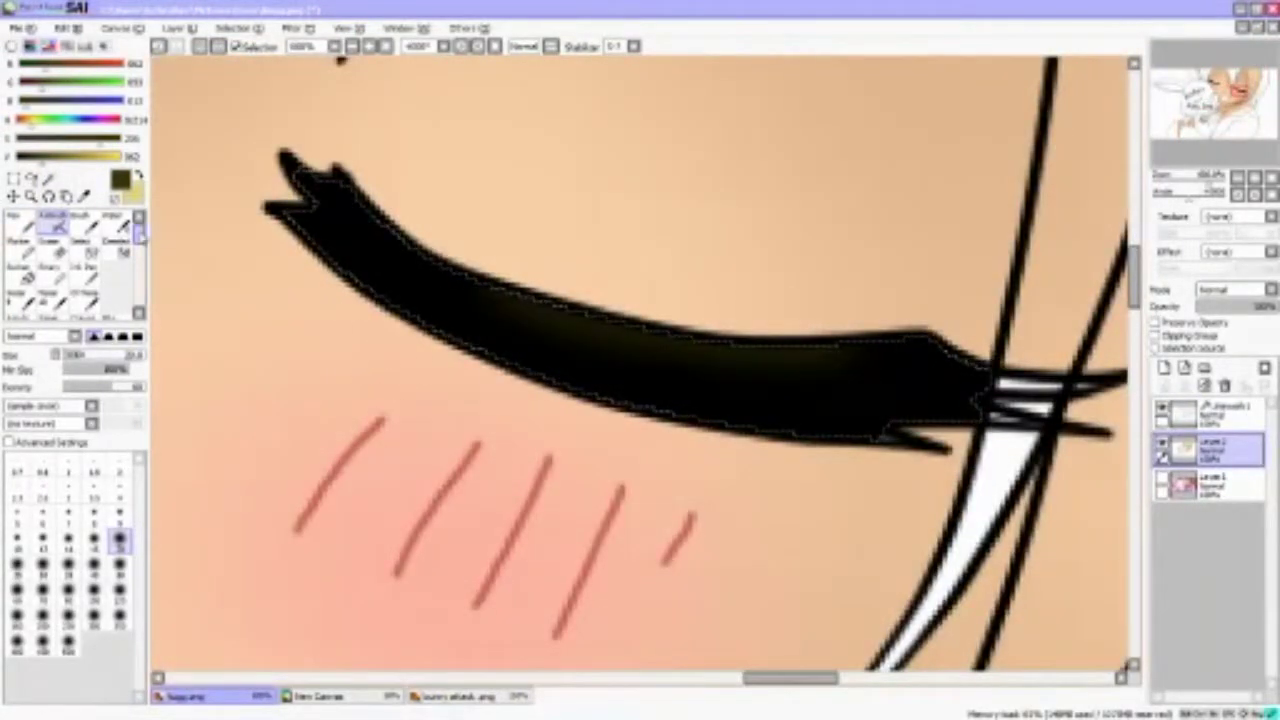
pyautogui.click(118, 288)
pyautogui.click(118, 566)
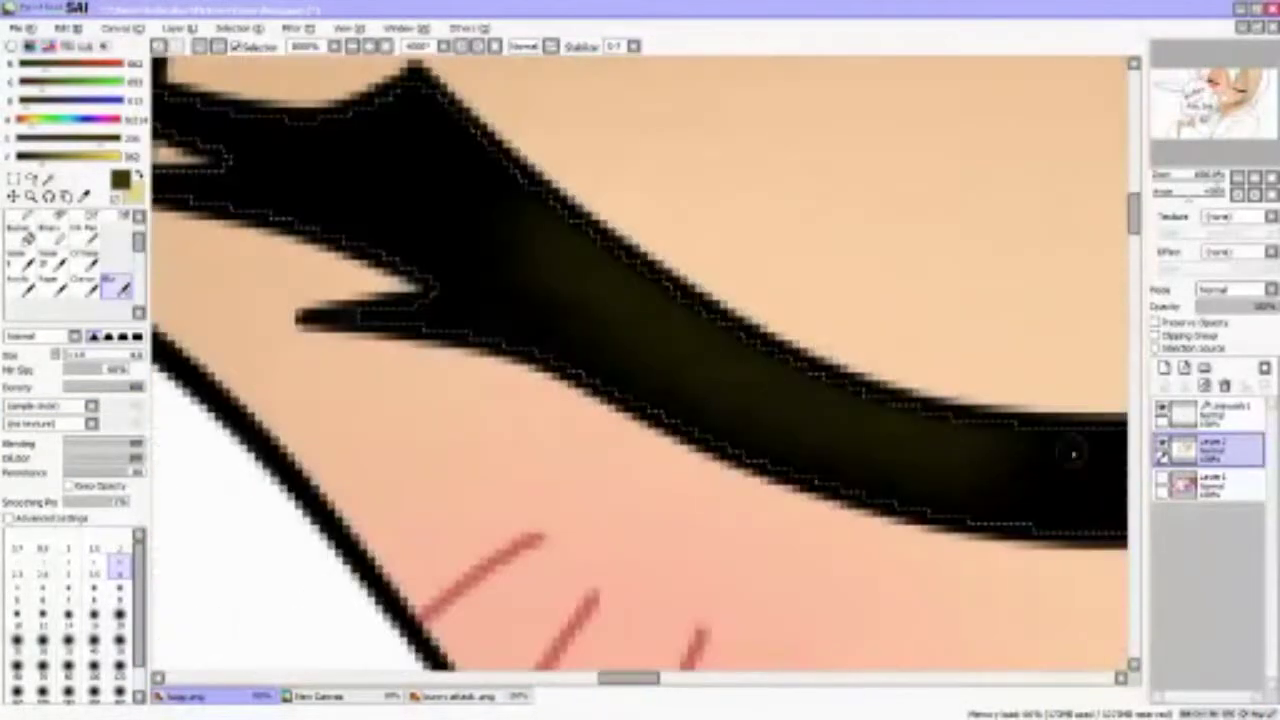
pyautogui.moveTo(1071, 451); pyautogui.dragTo(705, 430)
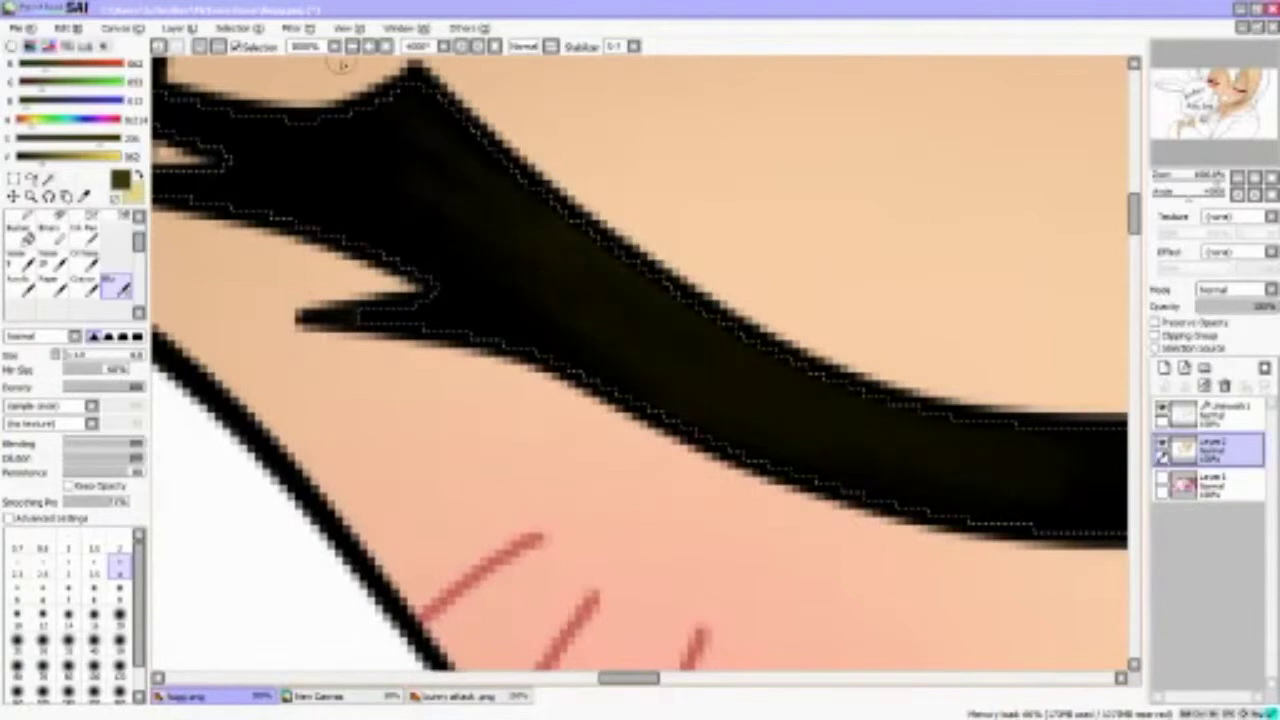
pyautogui.moveTo(987, 500); pyautogui.dragTo(692, 443)
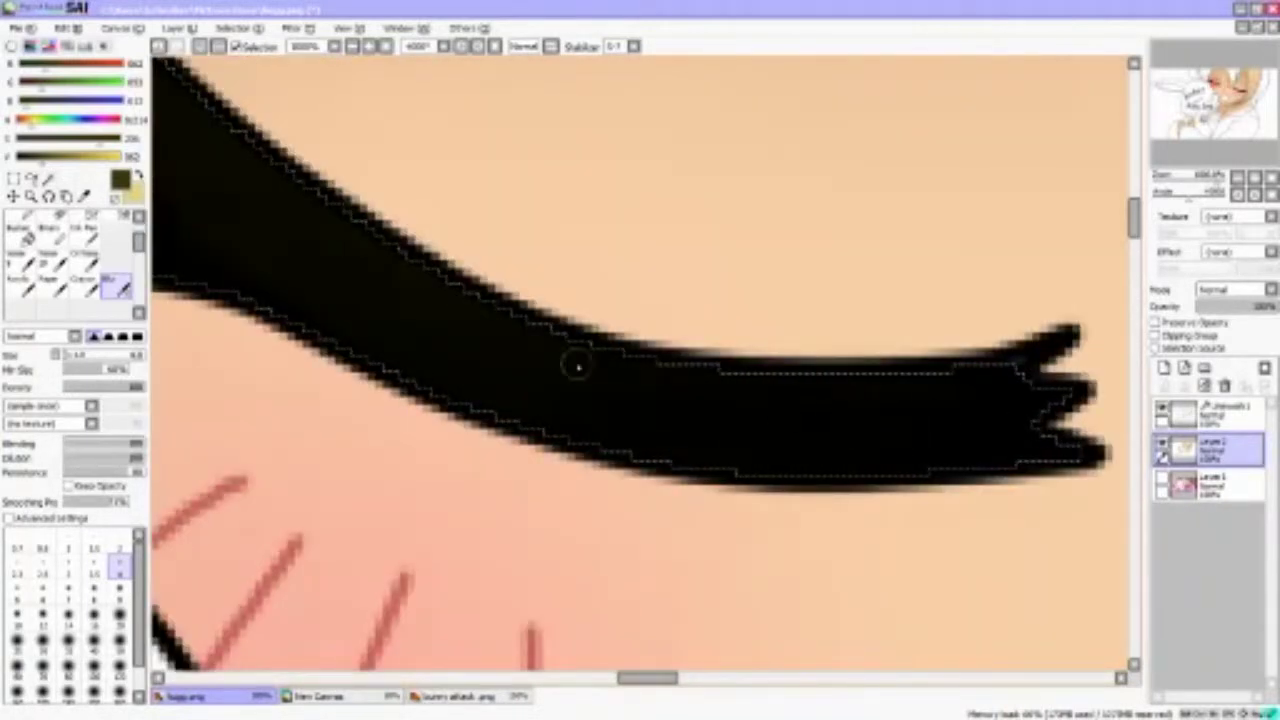
pyautogui.scroll(2, 600, 425)
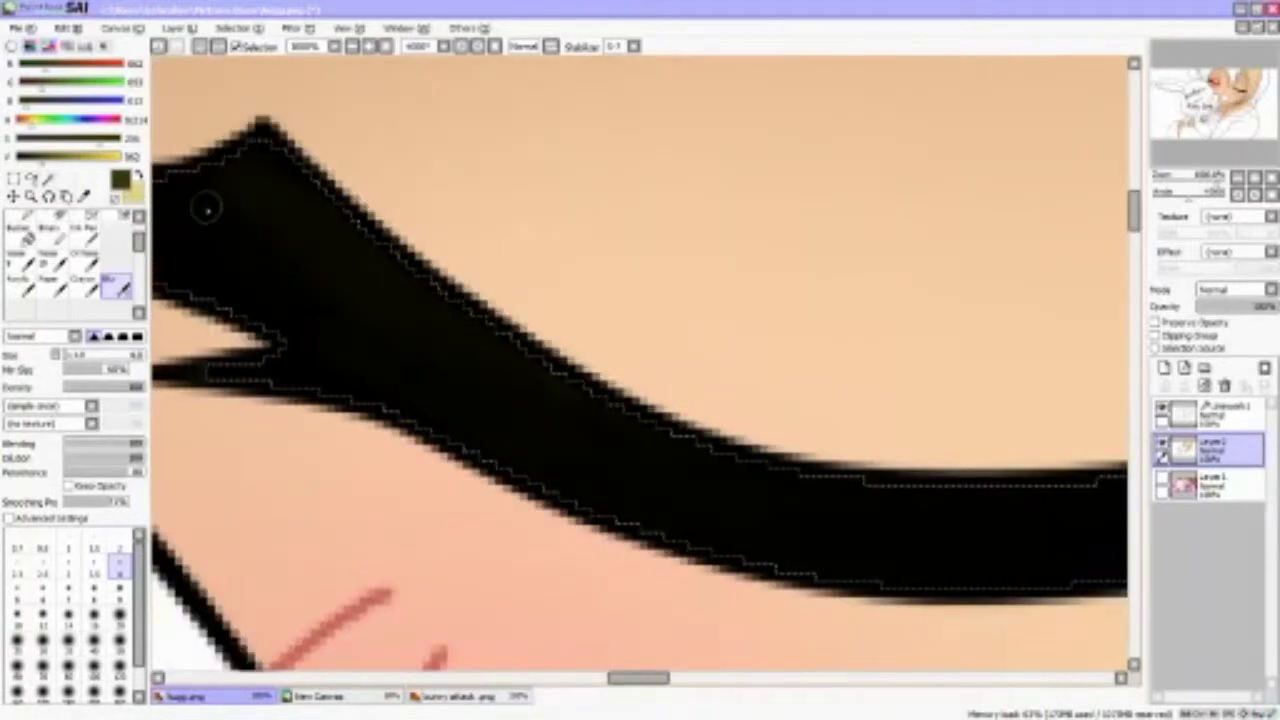
pyautogui.scroll(-5, 283, 303)
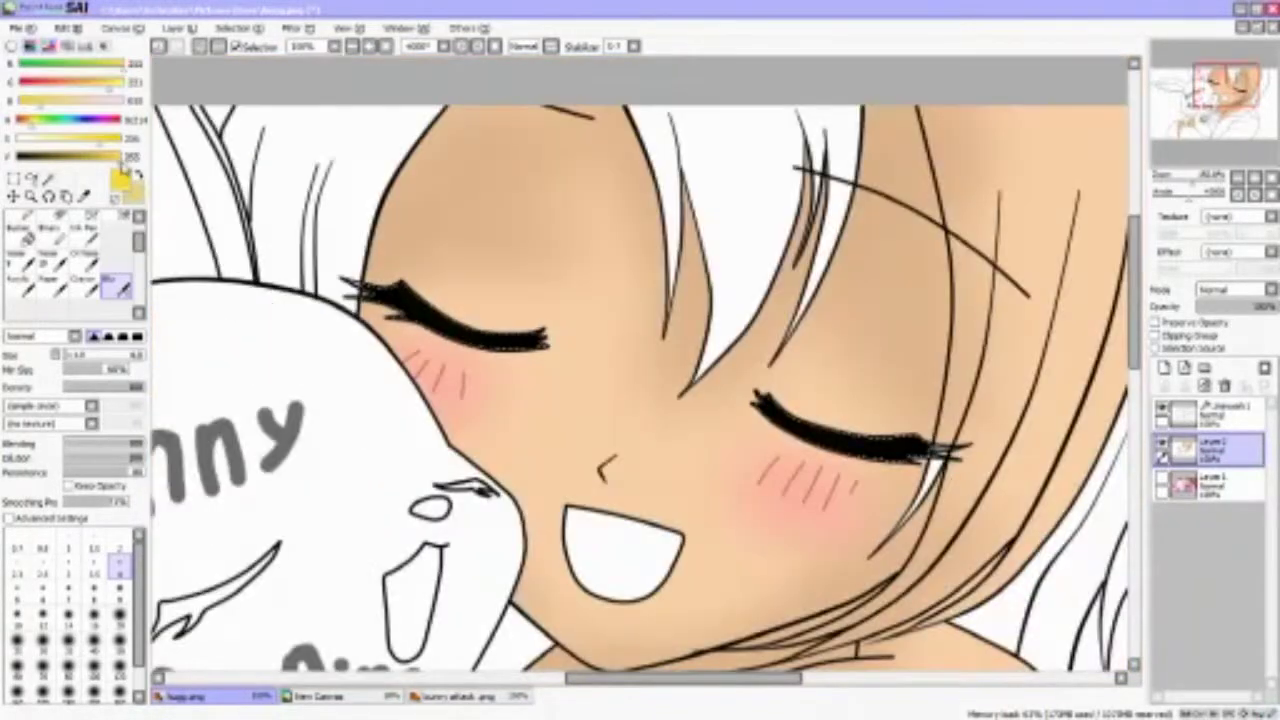
# Paint white highlight strokes with the Pen on the lash nearest the bunny
pyautogui.click(20, 218)
pyautogui.scroll(5, 647, 355)
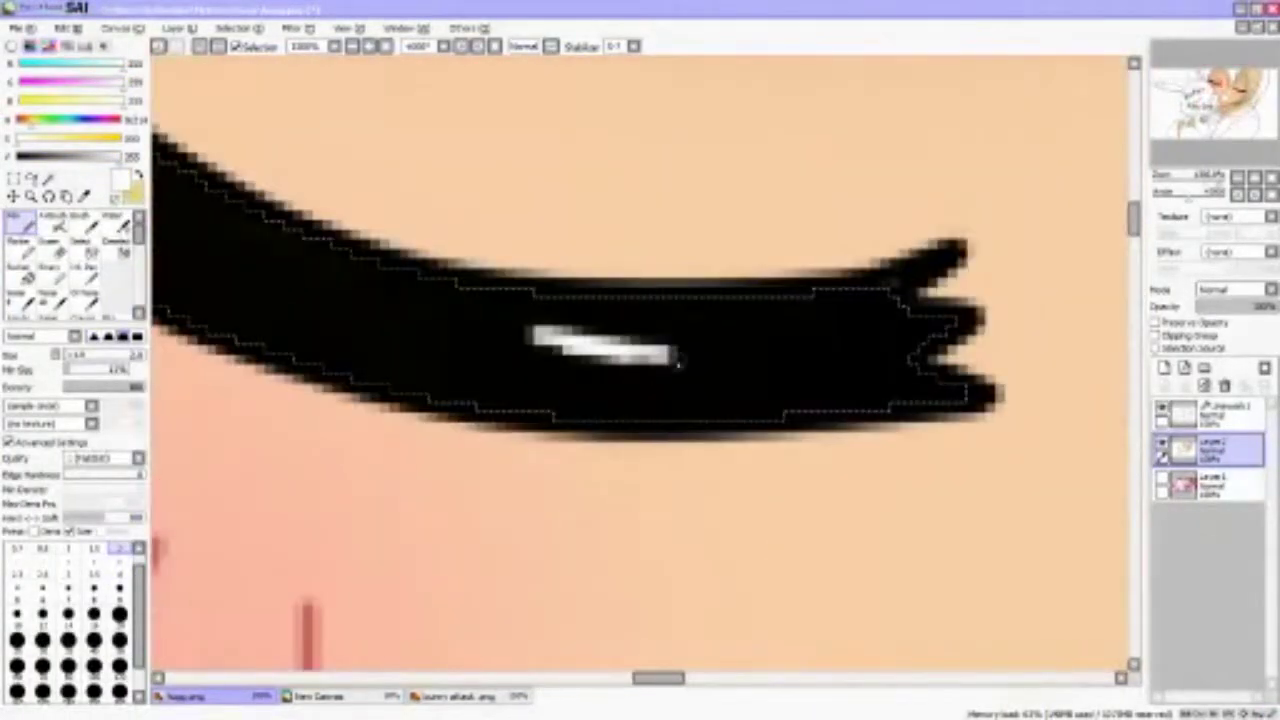
pyautogui.scroll(-4, 650, 355)
pyautogui.scroll(4, 490, 375)
pyautogui.moveTo(580, 385)
pyautogui.mouseDown()
pyautogui.moveTo(445, 340)
pyautogui.moveTo(545, 385)
pyautogui.mouseUp()
pyautogui.scroll(-2, 490, 375)
pyautogui.scroll(2, 400, 300)
pyautogui.scroll(1, 320, 360)
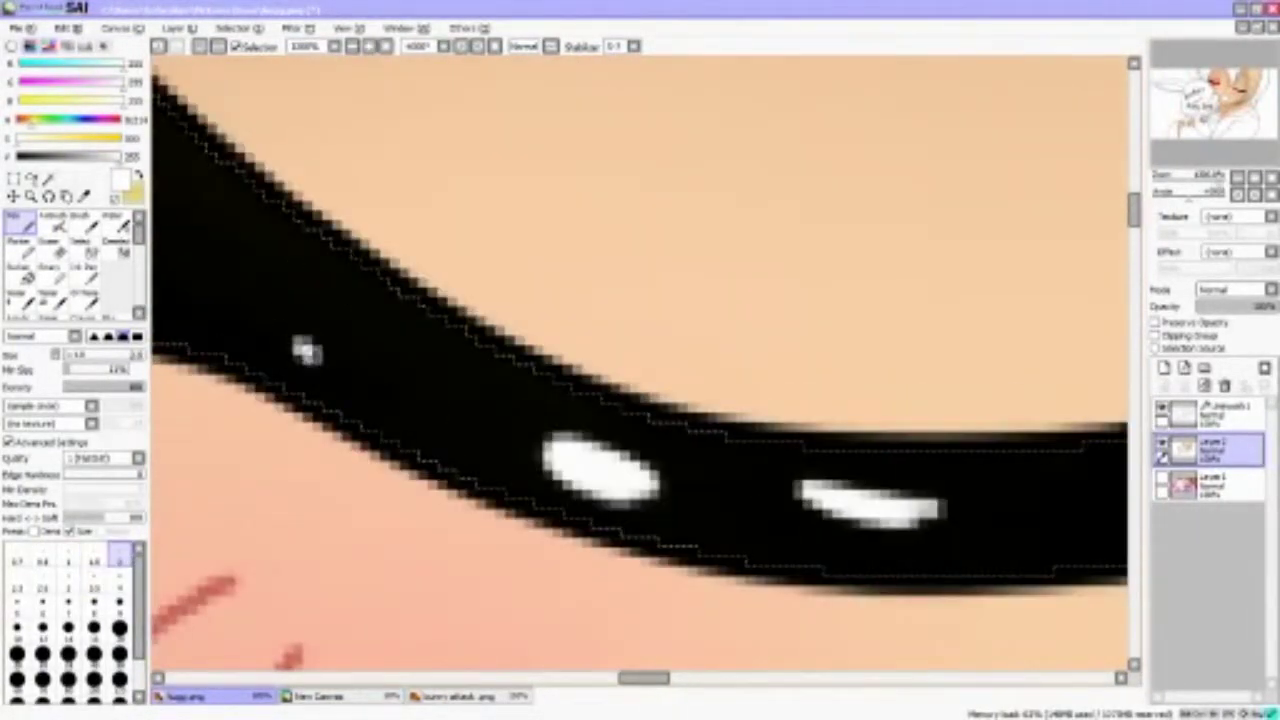
# Paint two white oval highlights and a smaller white dash along the lash nearest the side hair
pyautogui.scroll(5, 505, 372)
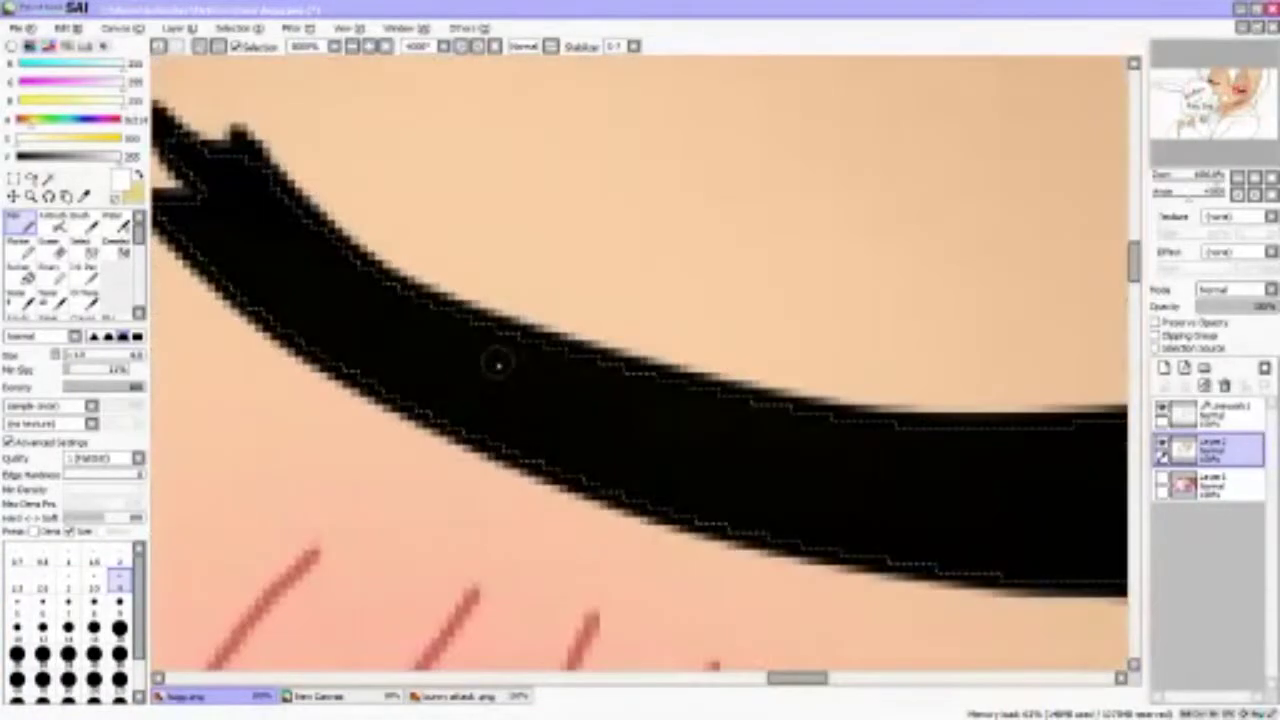
pyautogui.scroll(1, 550, 400)
pyautogui.click(614, 430)
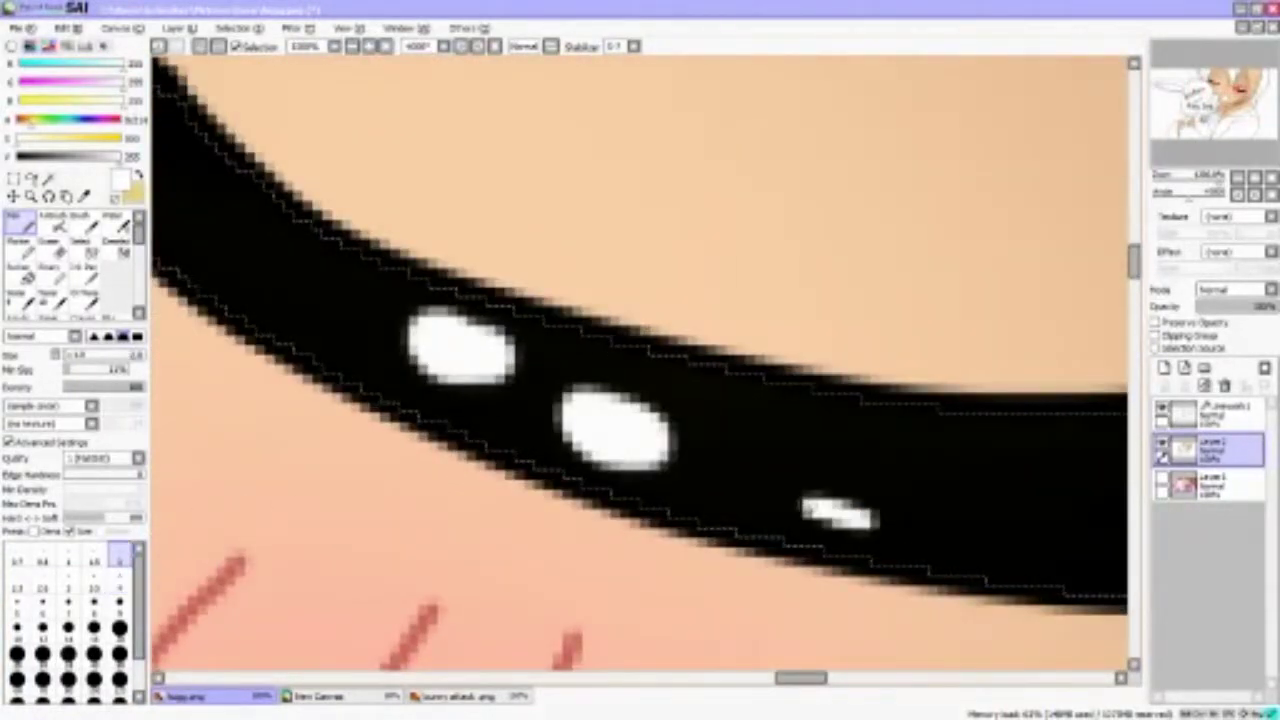
pyautogui.scroll(-3, 895, 490)
# Add small white dots to the lash beside the bunny and enlarge its white oval highlights
pyautogui.scroll(3, 835, 472)
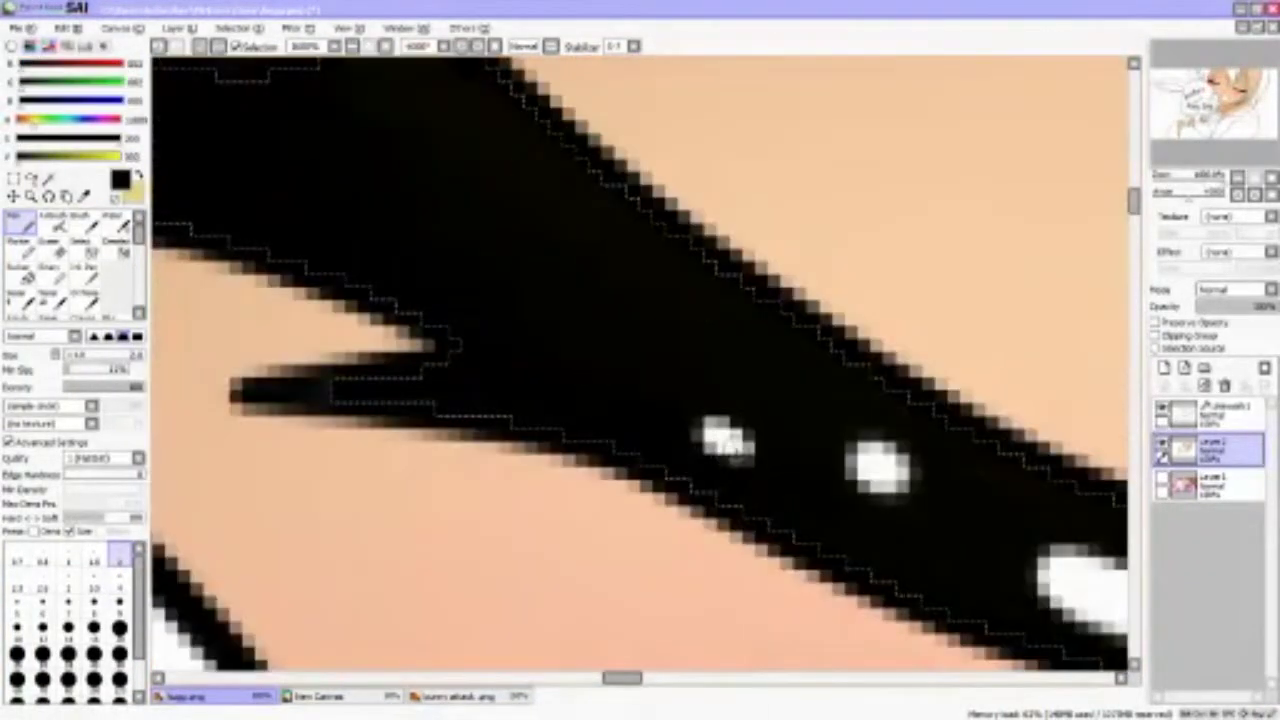
pyautogui.scroll(-3, 685, 430)
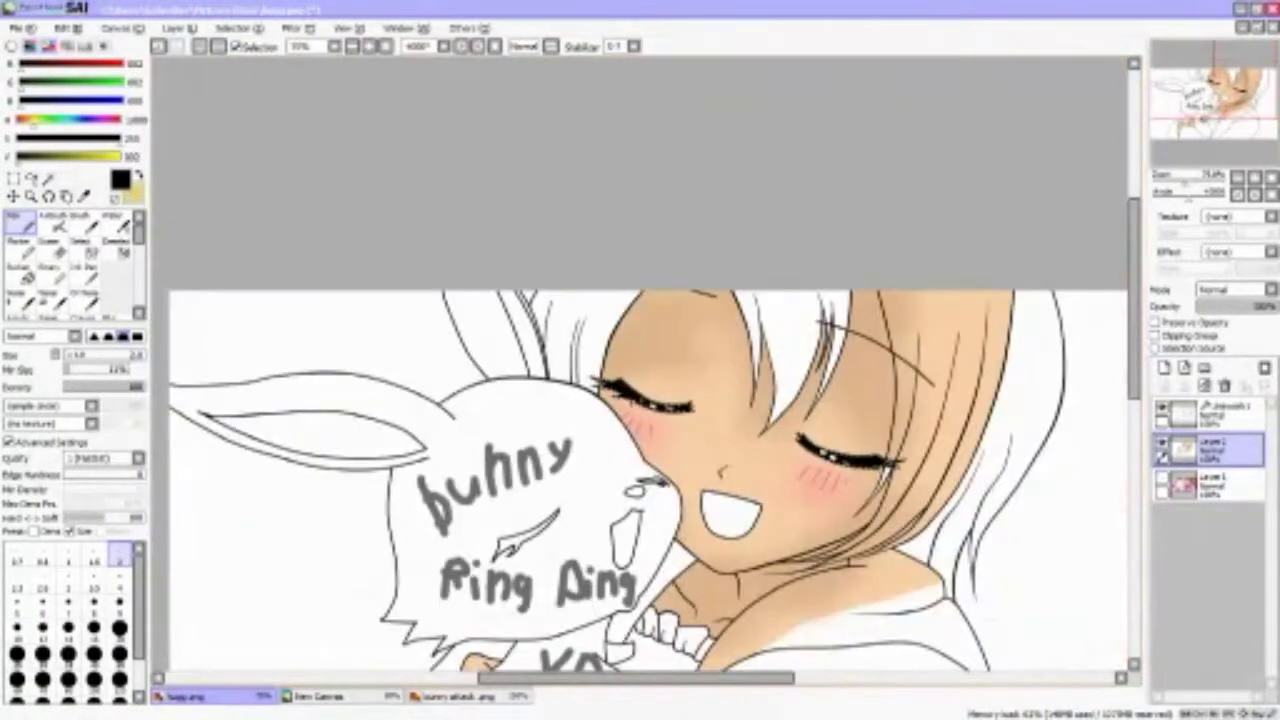
pyautogui.scroll(3, 685, 430)
pyautogui.press('x')
pyautogui.scroll(1, 700, 420)
pyautogui.moveTo(755, 430); pyautogui.dragTo(650, 405)
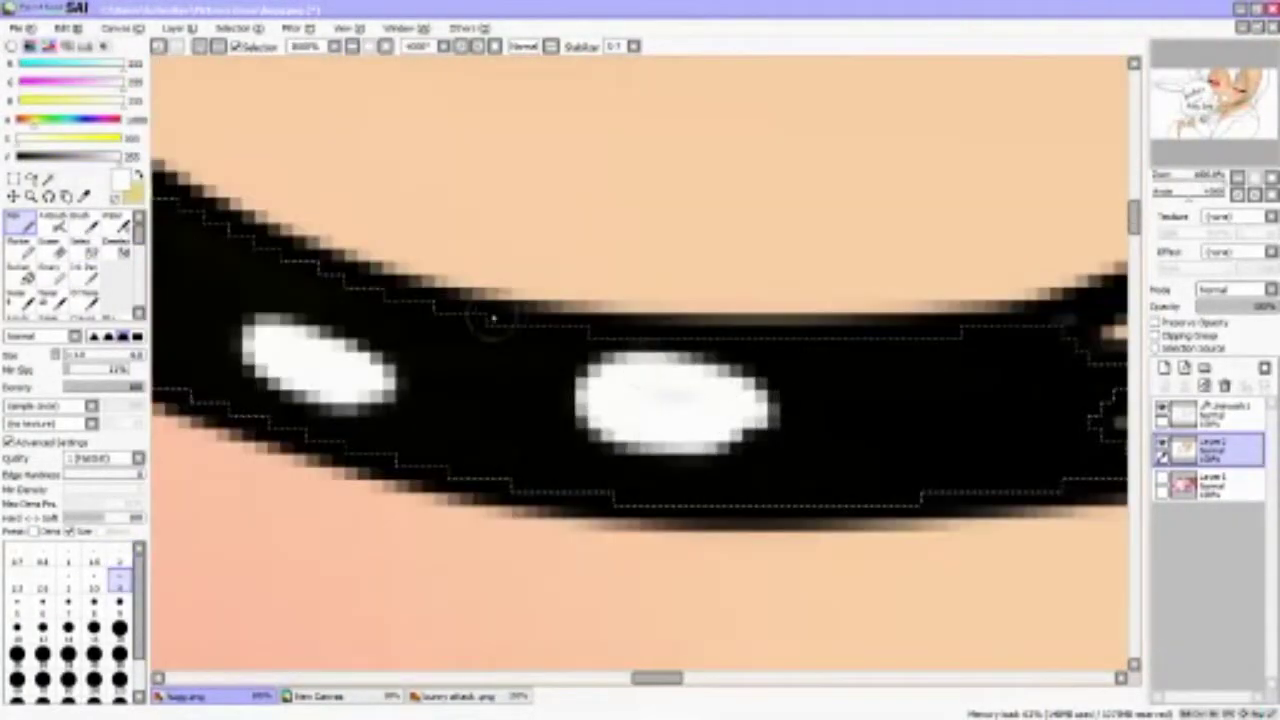
pyautogui.scroll(-3, 680, 420)
# Clear the lash selection and select the fringe and side hair regions from the linework layer with the Magic Wand
pyautogui.click(13, 177)
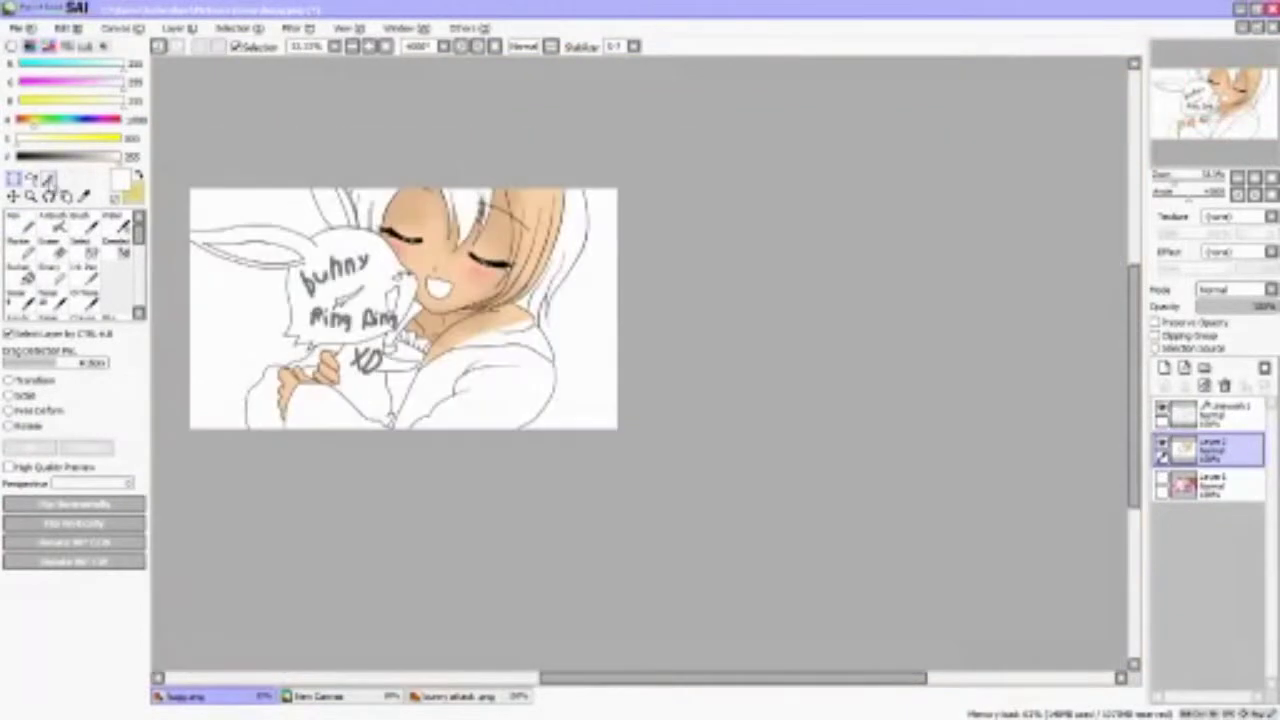
pyautogui.click(48, 177)
pyautogui.click(1210, 412)
pyautogui.scroll(5, 513, 364)
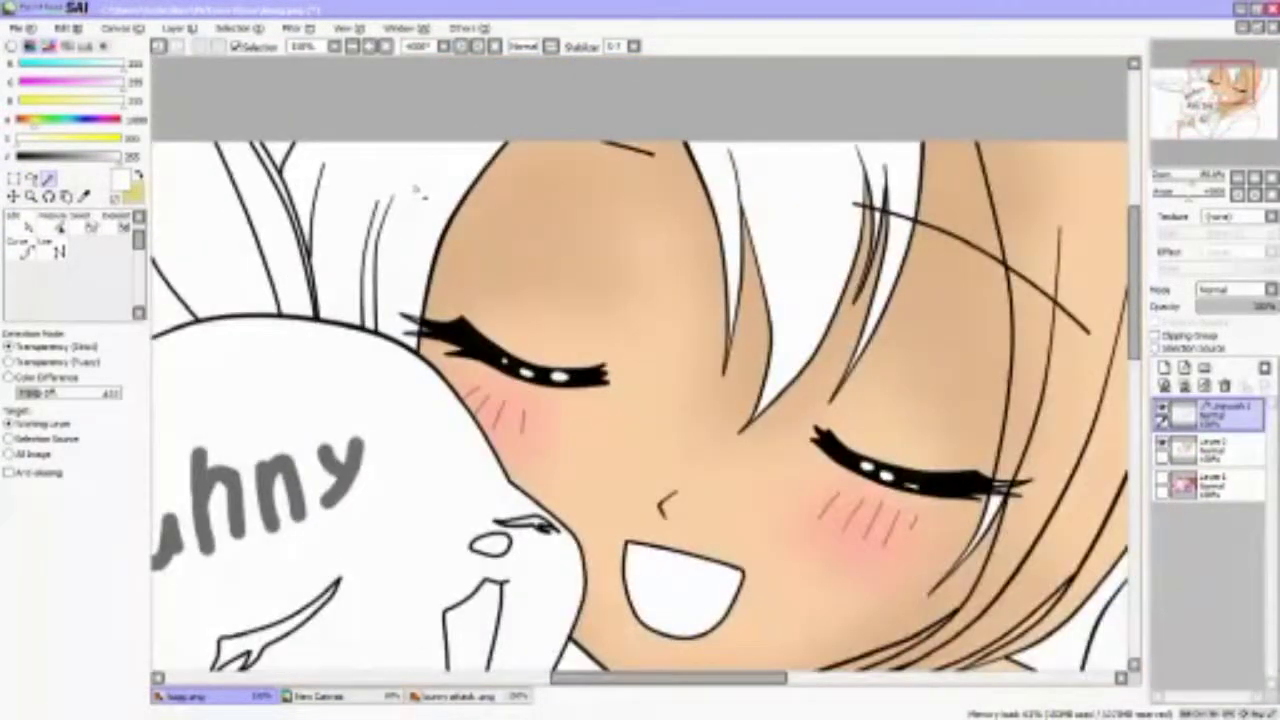
pyautogui.click(400, 250)
pyautogui.click(680, 250)
pyautogui.click(775, 310)
pyautogui.scroll(-2, 775, 310)
pyautogui.scroll(6, 775, 310)
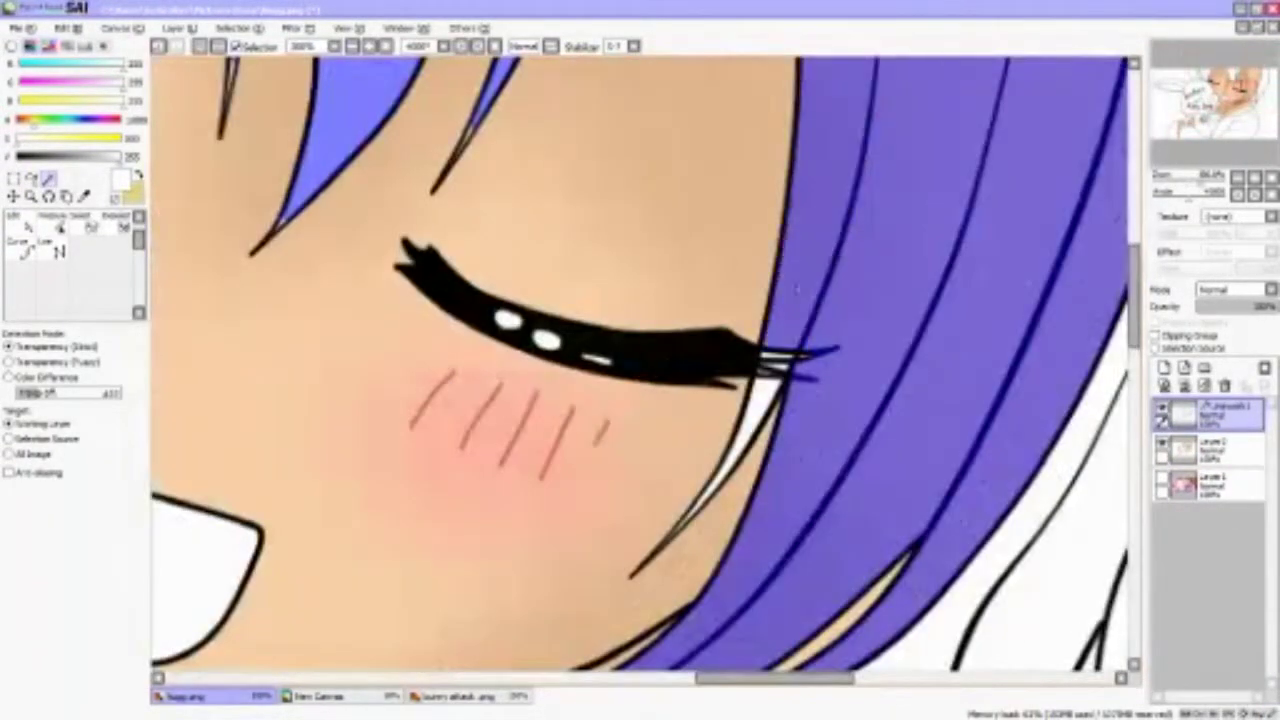
# Extend the hair selection into the thin strand tip beside the eye with a 1.5 px selection pen
pyautogui.press('b')
pyautogui.scroll(3, 760, 345)
pyautogui.scroll(-3, 760, 345)
pyautogui.scroll(3, 280, 482)
pyautogui.scroll(1, 280, 482)
pyautogui.press('[')
pyautogui.press('[')
pyautogui.press('[')
pyautogui.press('[')
pyautogui.press('[')
pyautogui.press('[')
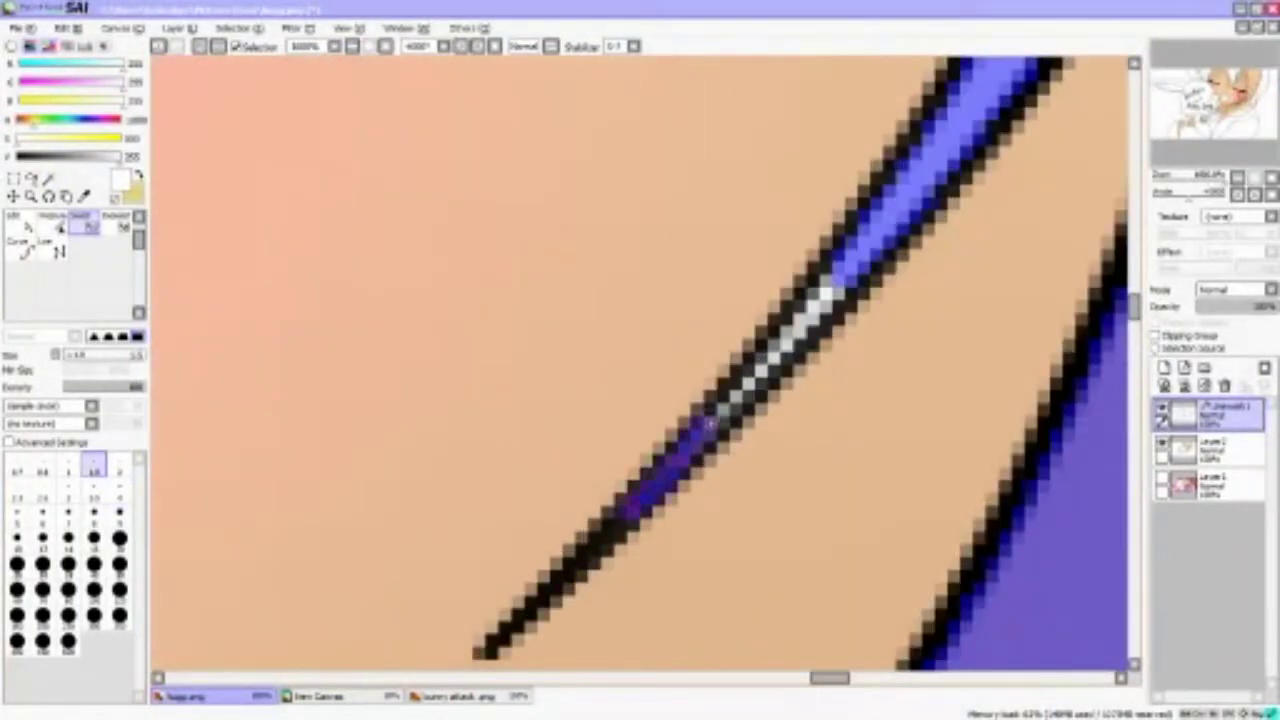
# Extend the hair selection into the tapering strand tips along the jaw with the selection pen
pyautogui.scroll(-3, 355, 462)
pyautogui.scroll(3, 355, 462)
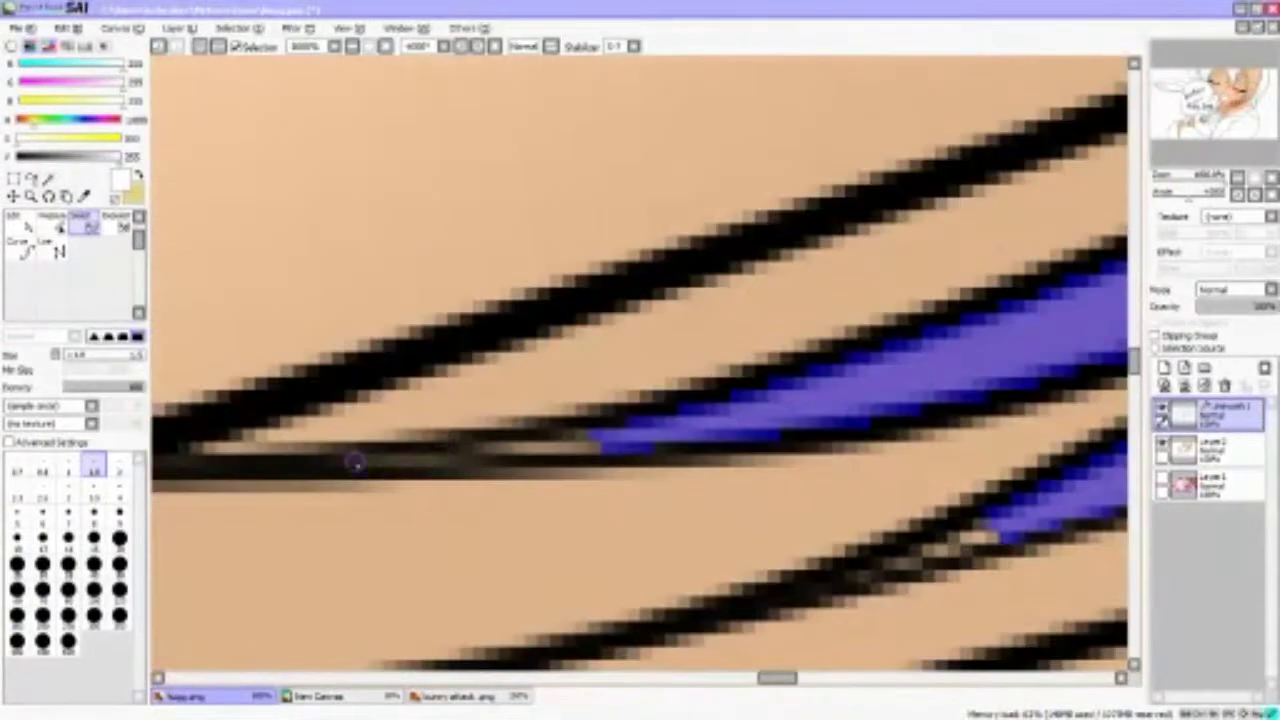
pyautogui.scroll(-2, 575, 455)
pyautogui.scroll(2, 491, 531)
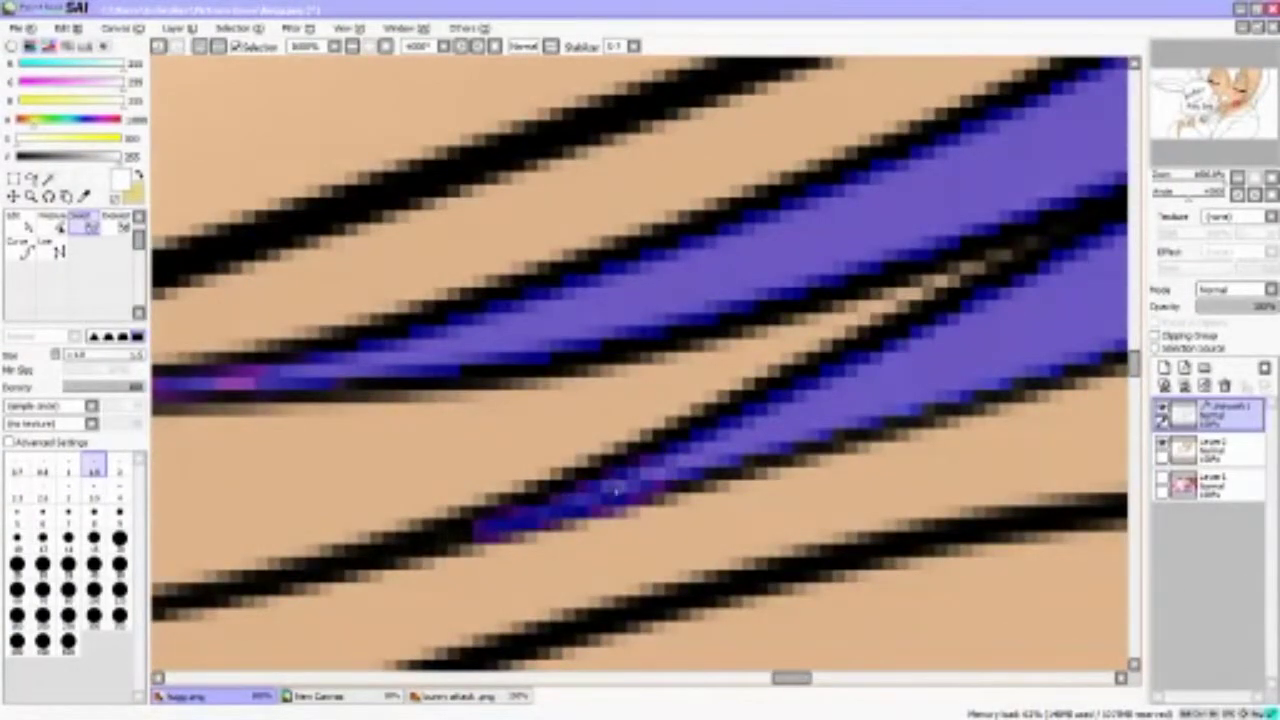
pyautogui.scroll(-3, 540, 518)
pyautogui.scroll(3, 720, 400)
pyautogui.scroll(-3, 870, 408)
# Paint the missed gaps between the lower side strands and around the lash tips into the hair selection
pyautogui.click(85, 227)
pyautogui.click(760, 200)
pyautogui.scroll(3, 700, 300)
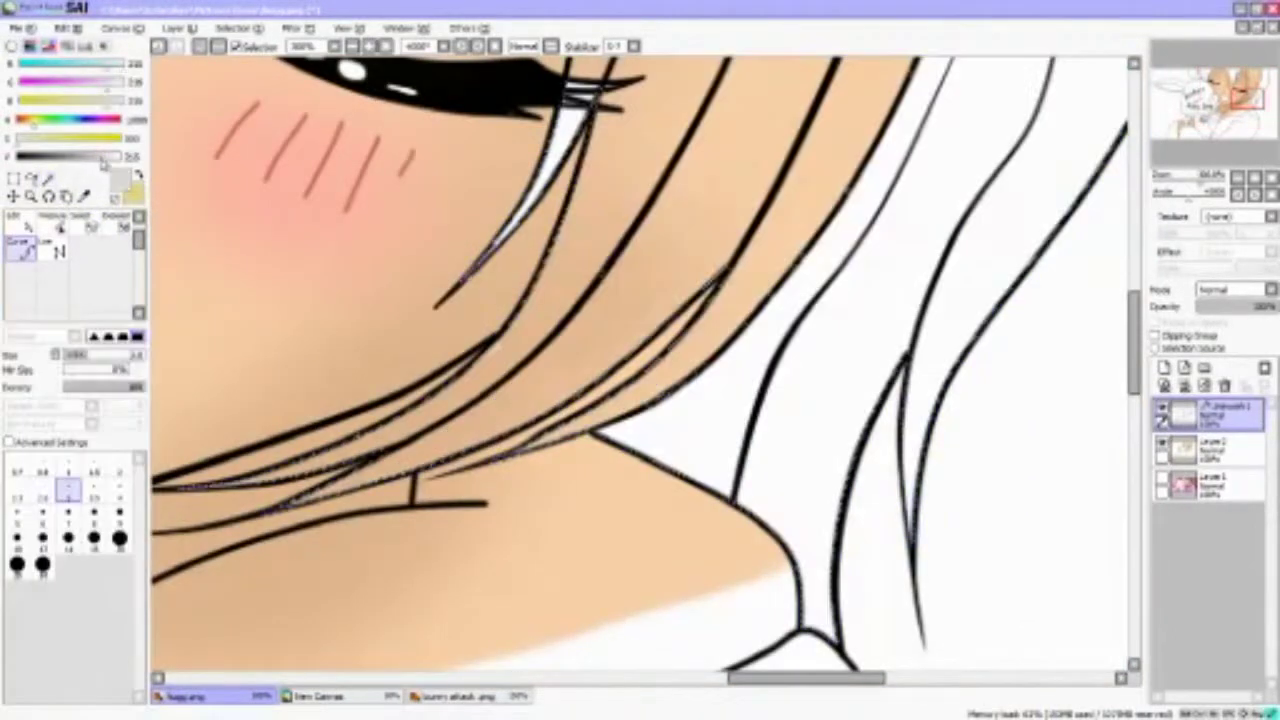
pyautogui.scroll(3, 640, 360)
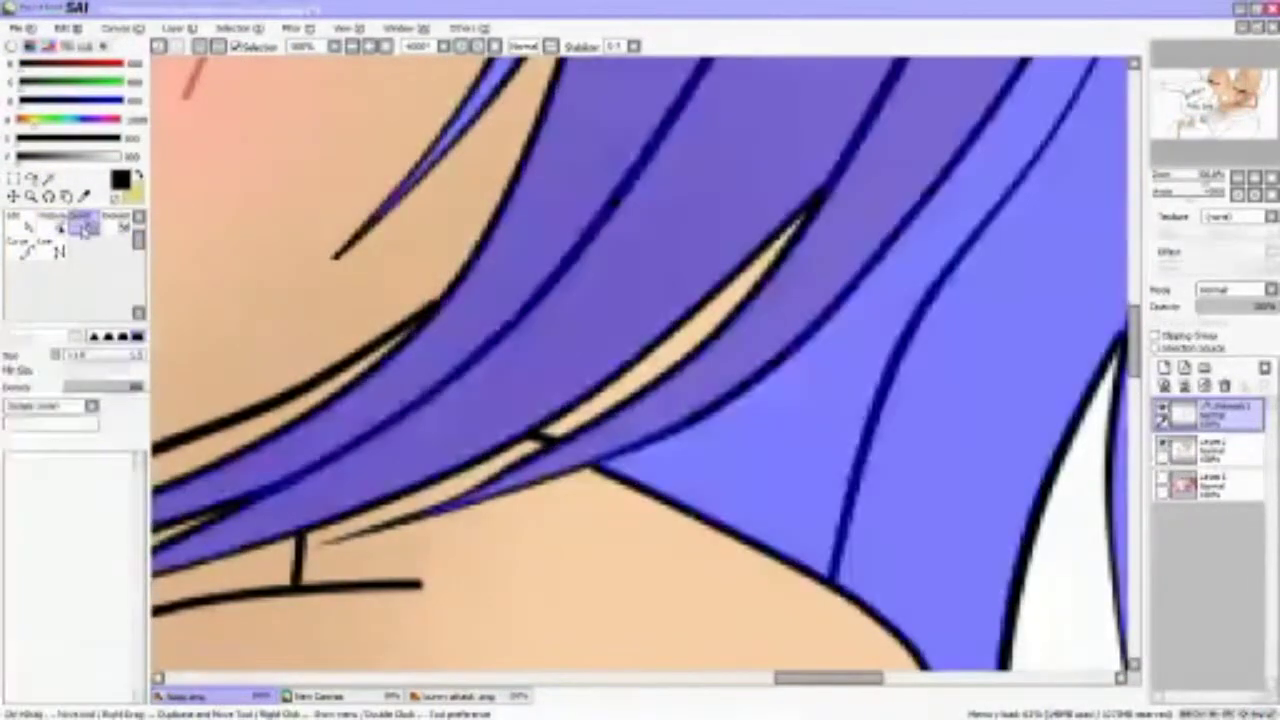
pyautogui.click(120, 515)
pyautogui.moveTo(565, 393); pyautogui.dragTo(750, 245)
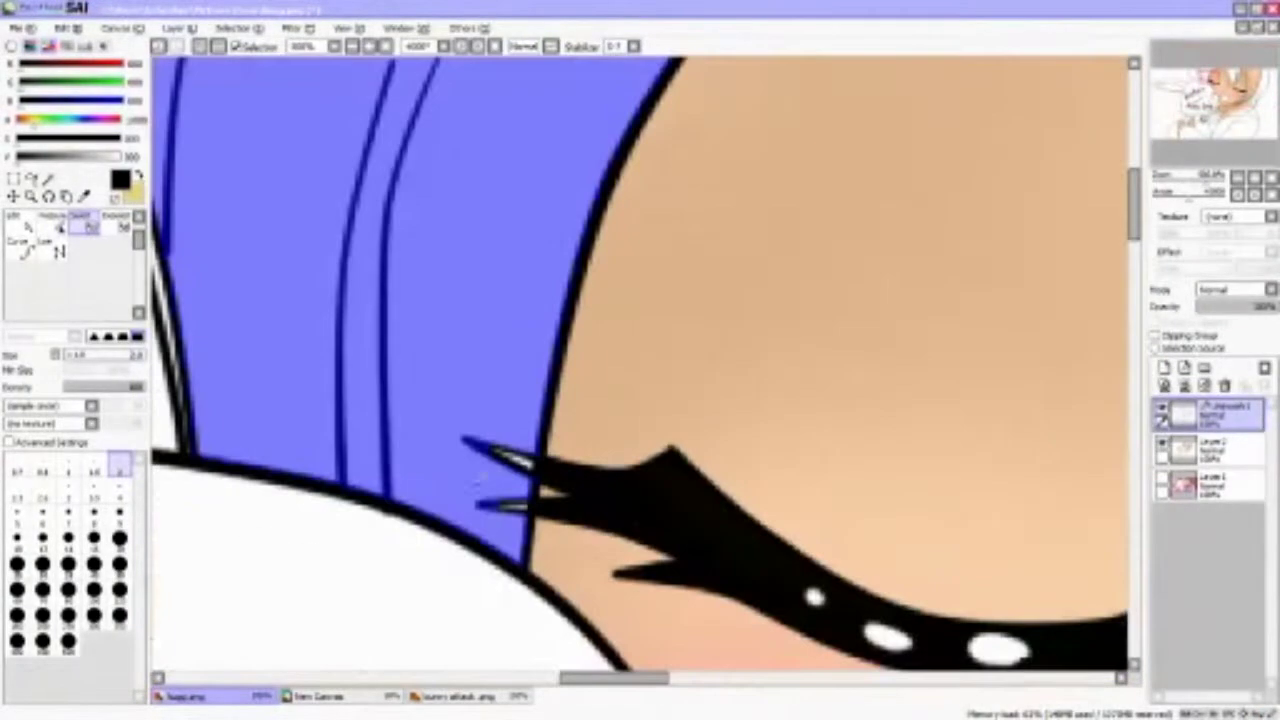
# Sample the yellow hair colour from bunny attack.png and paint the selected hair flat yellow on Layer2 with the Pen
pyautogui.scroll(2, 410, 495)
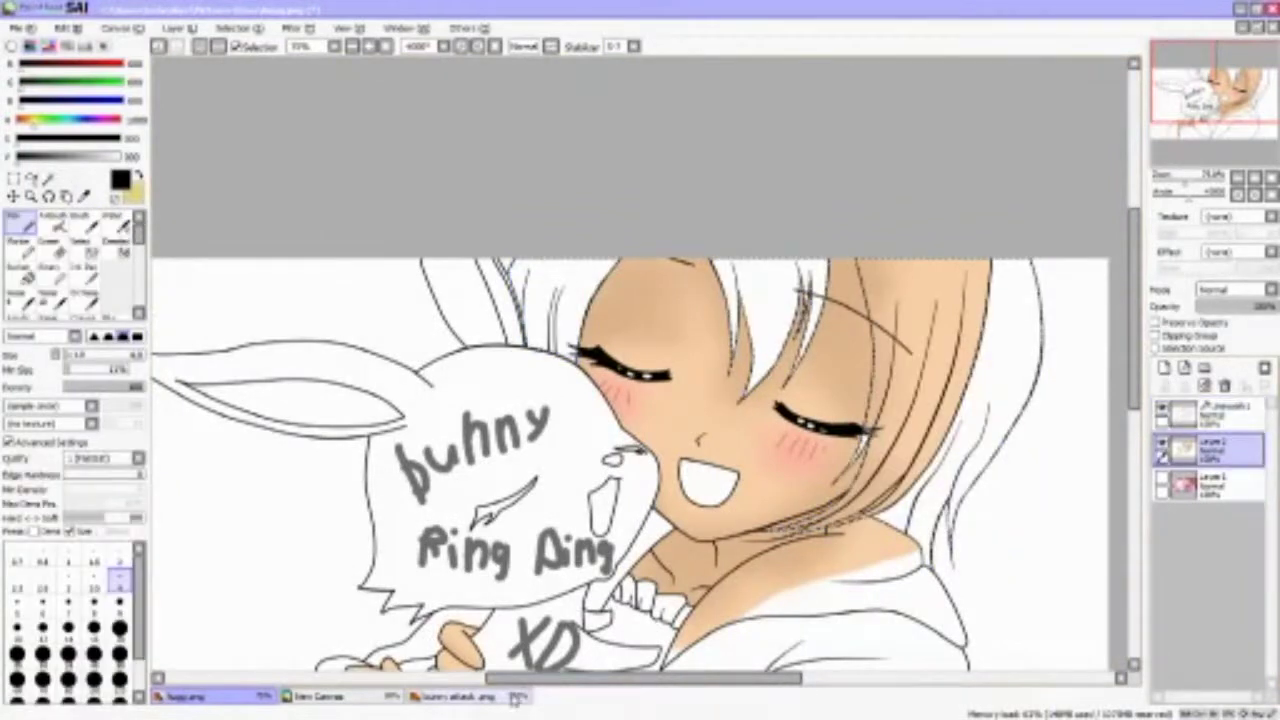
pyautogui.click(515, 697)
pyautogui.click(212, 697)
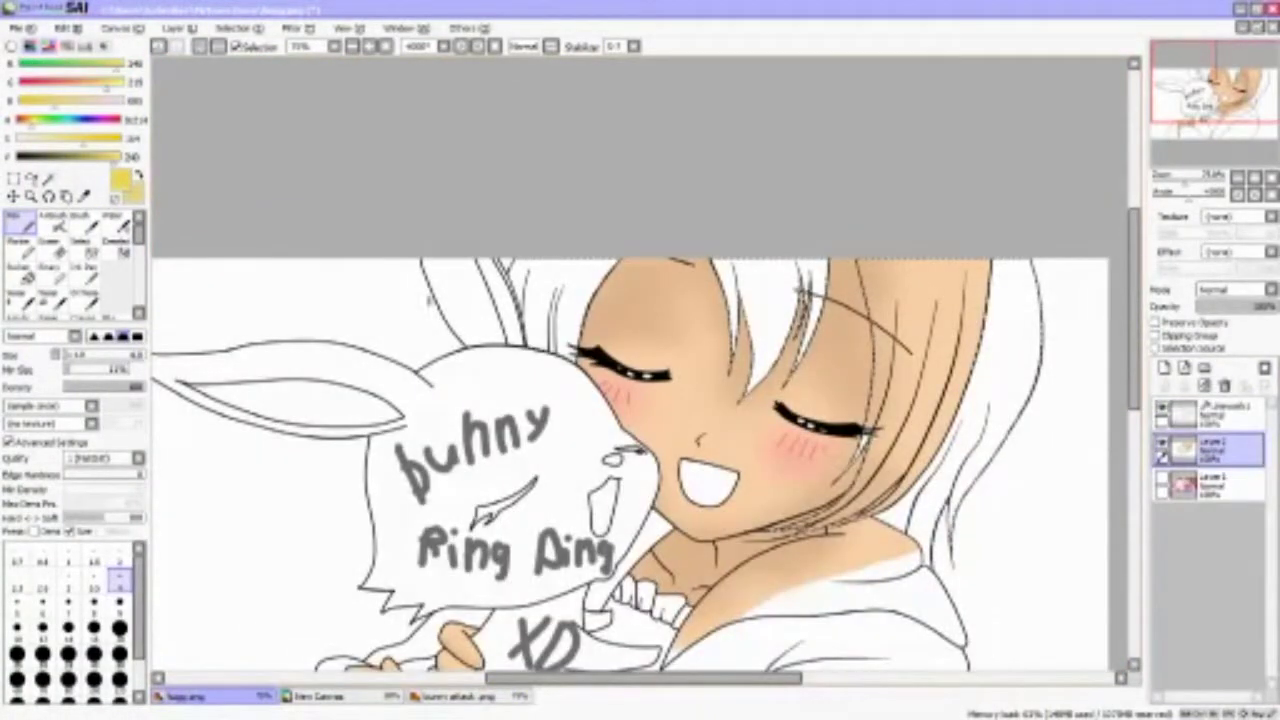
pyautogui.scroll(-2, 553, 241)
pyautogui.scroll(2, 600, 320)
pyautogui.moveTo(560, 215)
pyautogui.mouseDown()
pyautogui.moveTo(630, 300)
pyautogui.moveTo(597, 478)
pyautogui.mouseUp()
pyautogui.moveTo(790, 230)
pyautogui.mouseDown()
pyautogui.moveTo(770, 430)
pyautogui.moveTo(720, 540)
pyautogui.mouseUp()
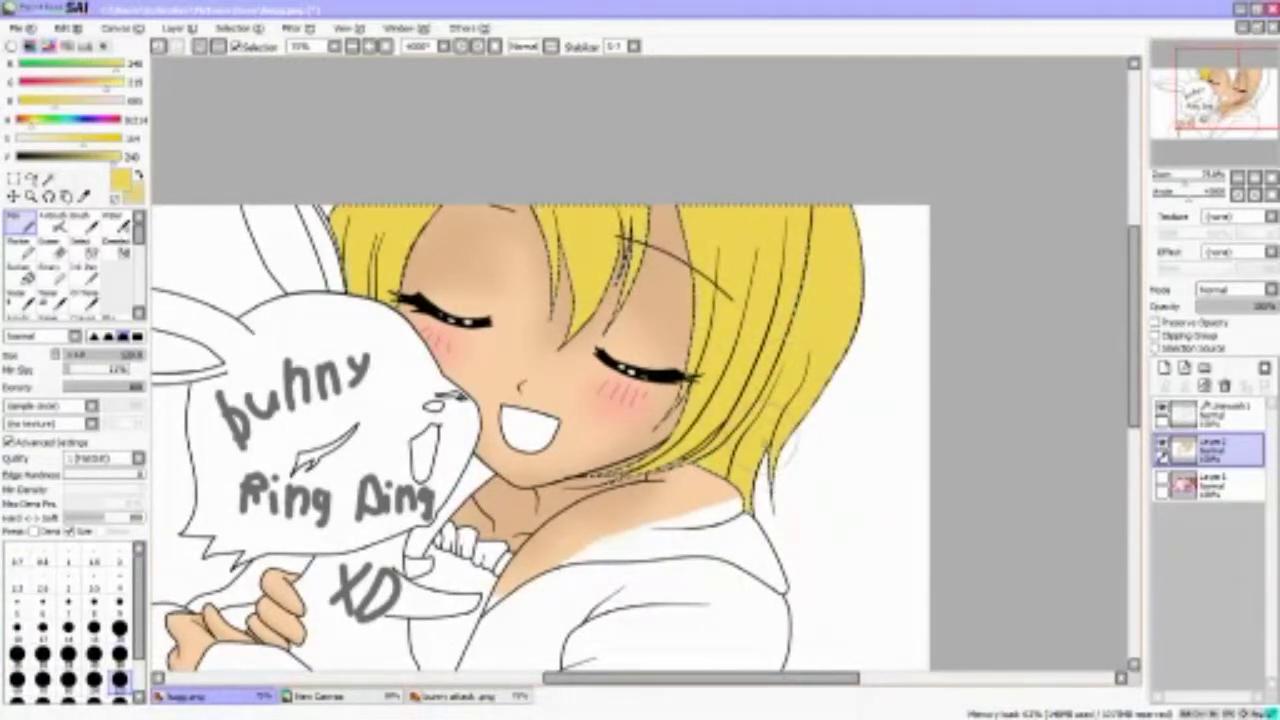
# Sample the darker golden hair shadow colour from bunny attack.png and return to the fringe of the hugging drawing
pyautogui.click(470, 697)
pyautogui.click(212, 697)
pyautogui.scroll(5, 433, 183)
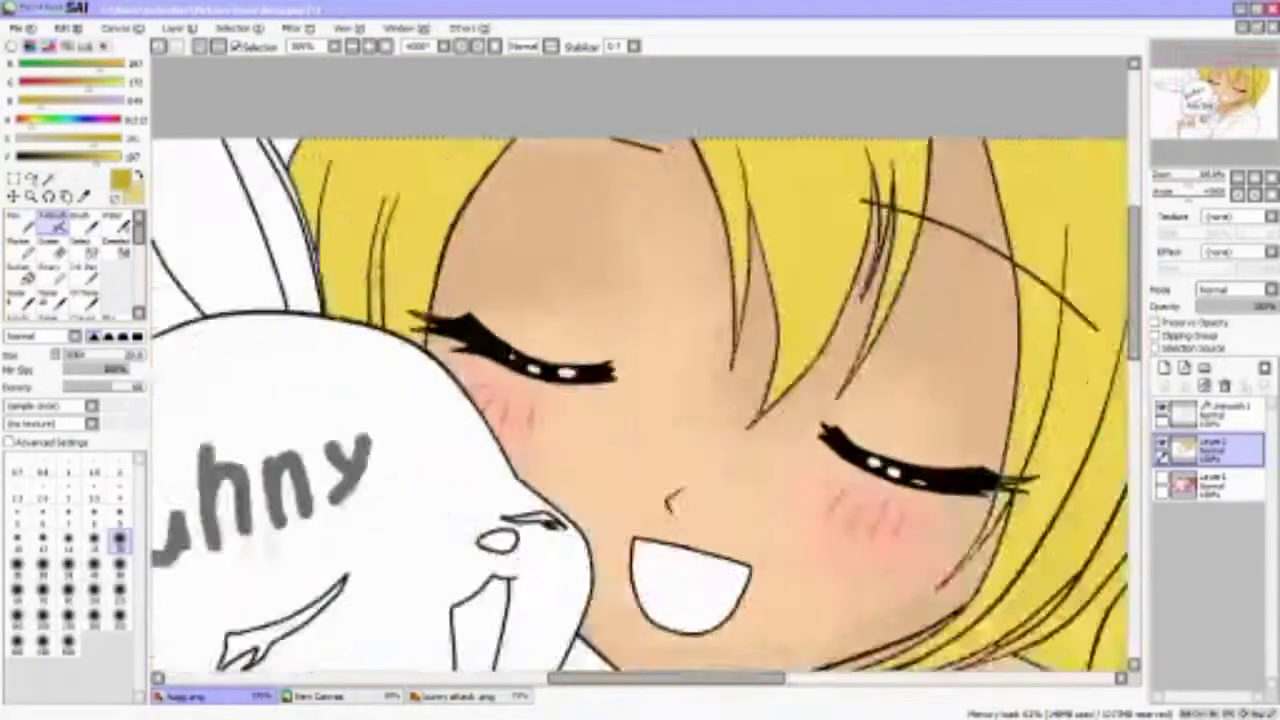
# Airbrush the darker golden shadow over the fringe and the long side hair down to its tips
pyautogui.scroll(-3, 433, 183)
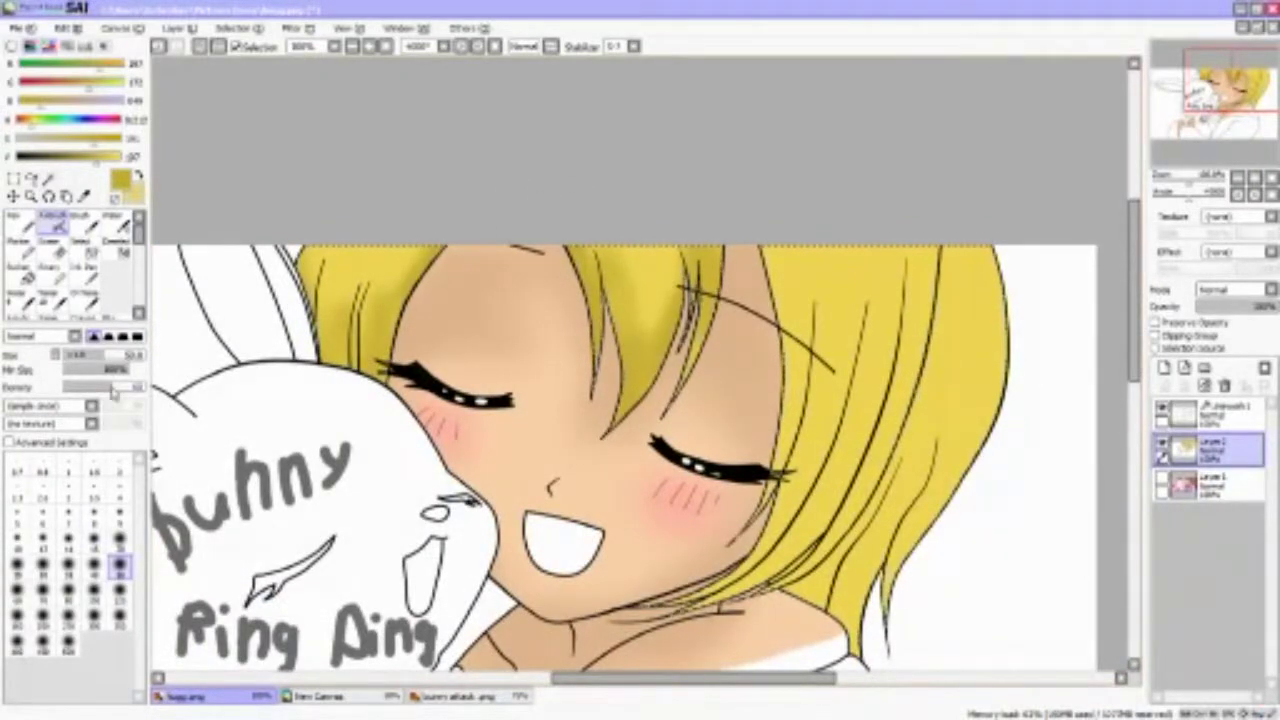
pyautogui.moveTo(835, 372); pyautogui.dragTo(706, 572)
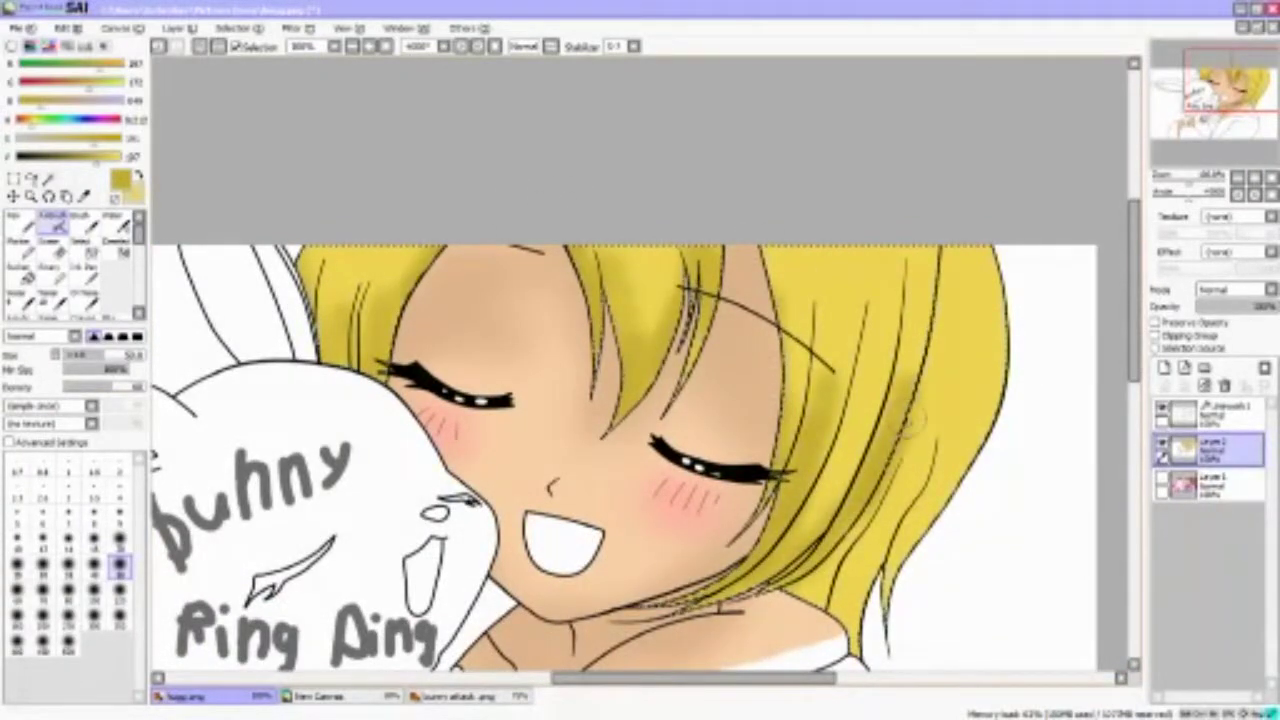
pyautogui.moveTo(950, 420); pyautogui.dragTo(850, 630)
pyautogui.moveTo(920, 530); pyautogui.dragTo(863, 470)
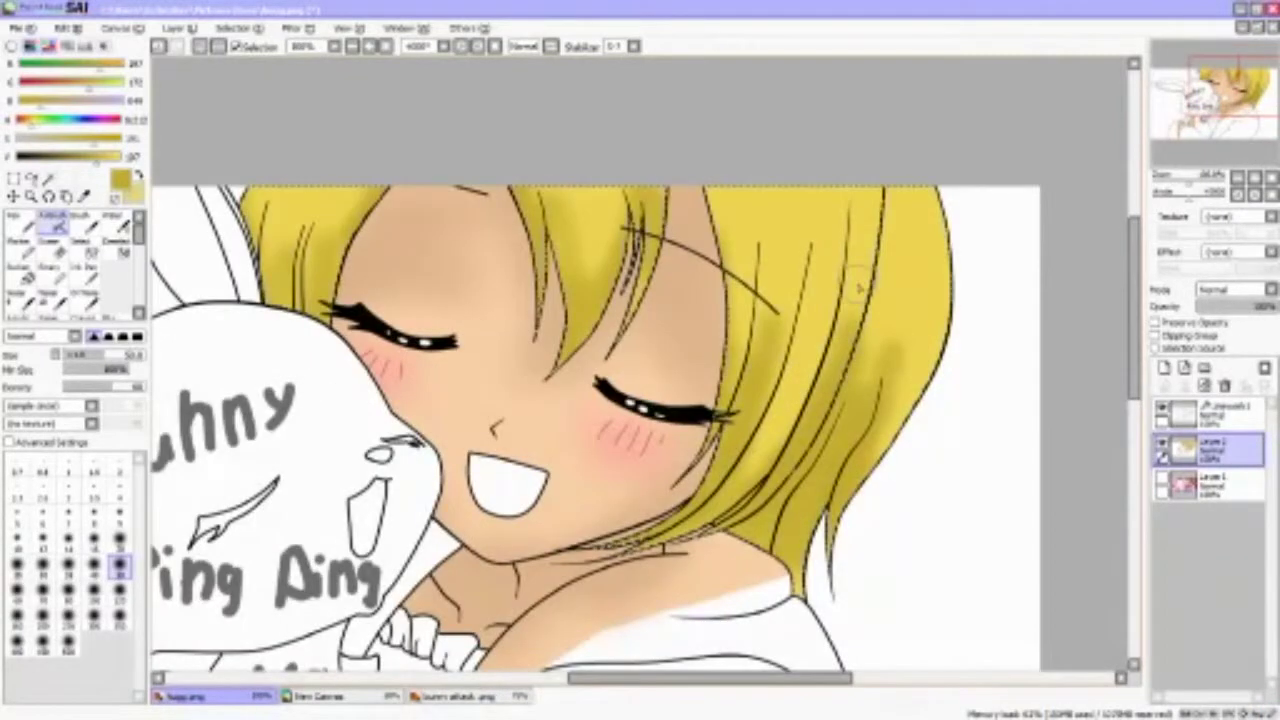
# Clear the hair selection, adjust the linework at the neck frill and select the hood area with the Magic Wand
pyautogui.hotkey('ctrl', 't')
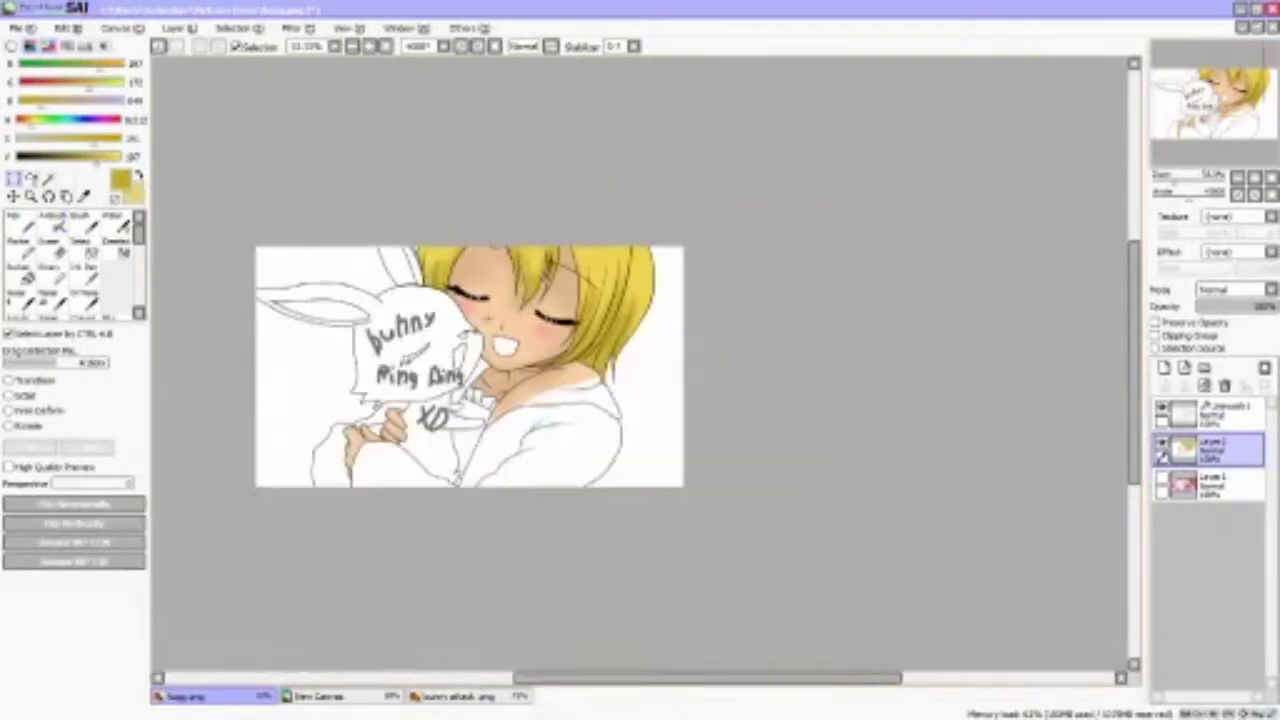
pyautogui.press('Return')
pyautogui.click(48, 177)
pyautogui.click(1210, 410)
pyautogui.press('Home')
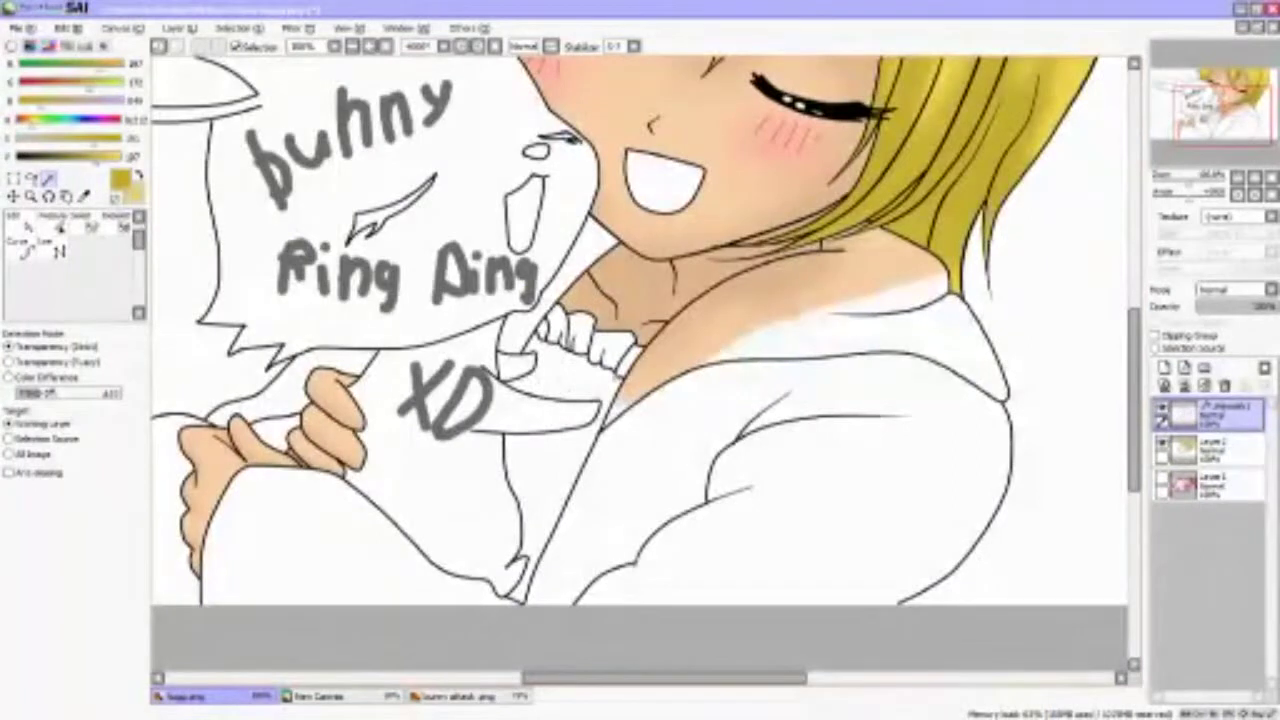
pyautogui.click(620, 384)
pyautogui.hotkey('ctrl', 'd')
pyautogui.scroll(4, 640, 370)
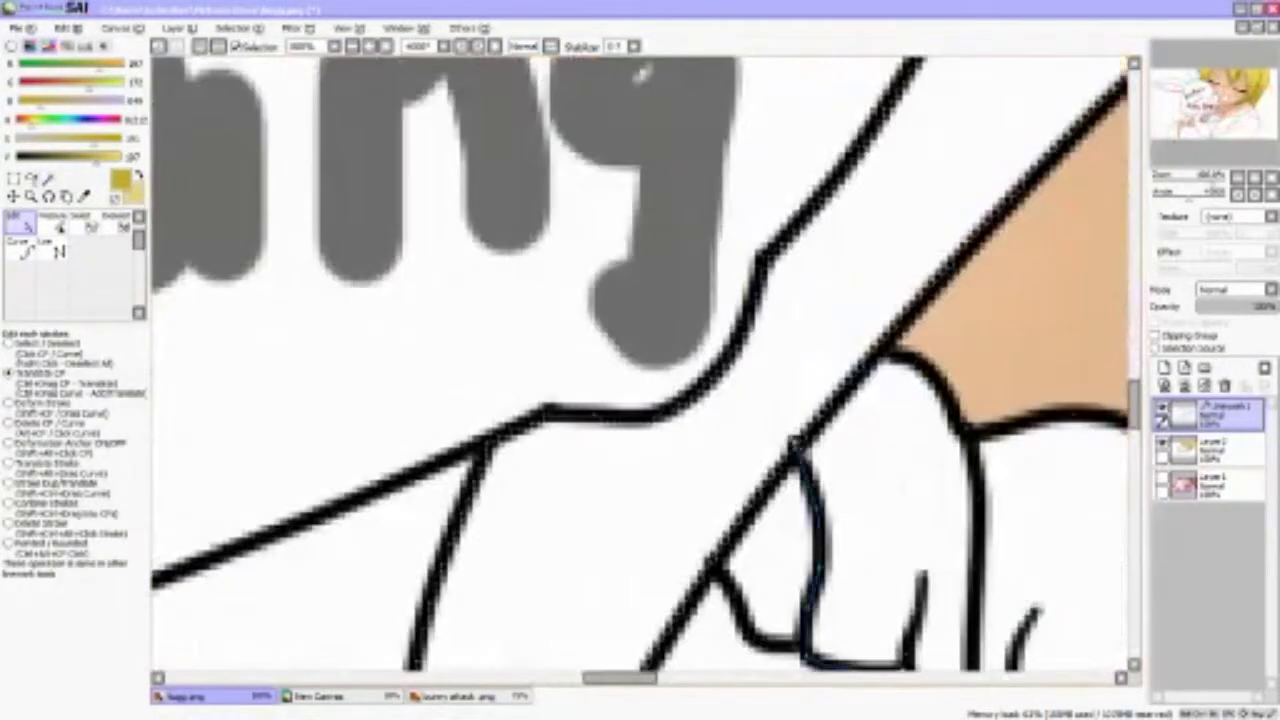
pyautogui.scroll(-5, 643, 75)
pyautogui.press('b')
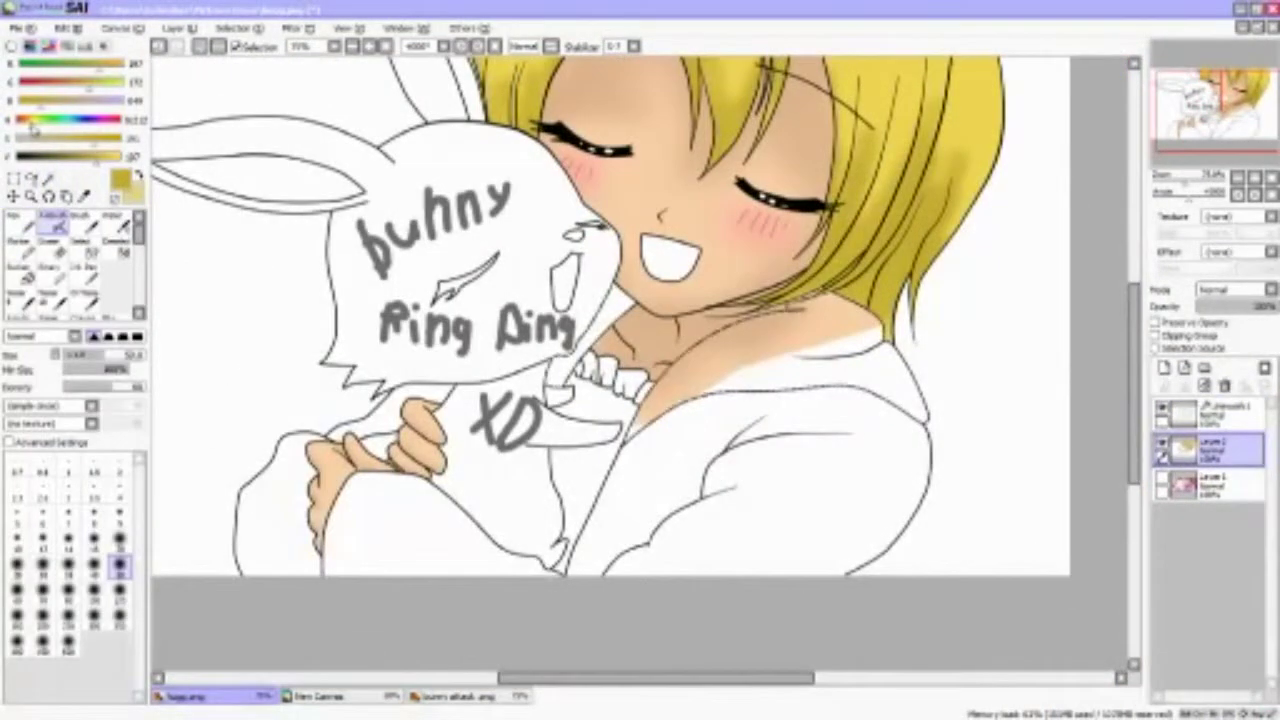
# Try a flat lime green on the hood and extend the hood selection into its narrow tip with the selection pen
pyautogui.click(20, 216)
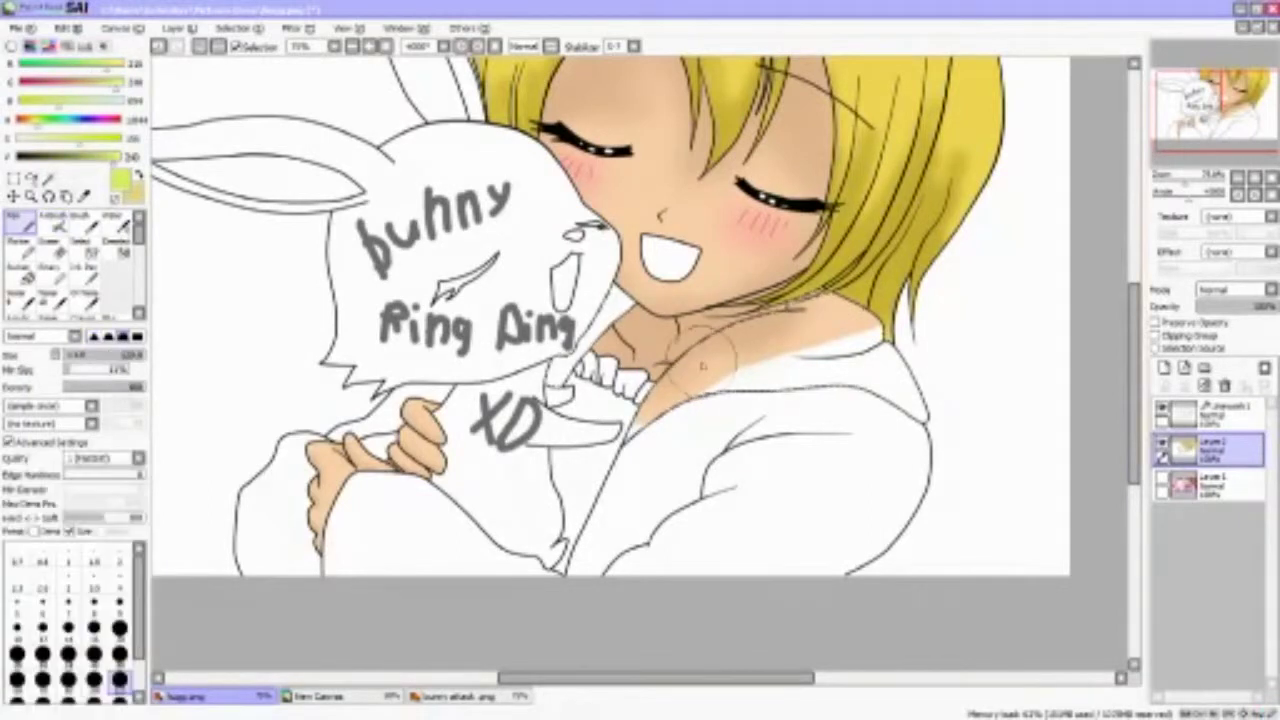
pyautogui.moveTo(660, 410); pyautogui.dragTo(936, 370)
pyautogui.scroll(5, 640, 370)
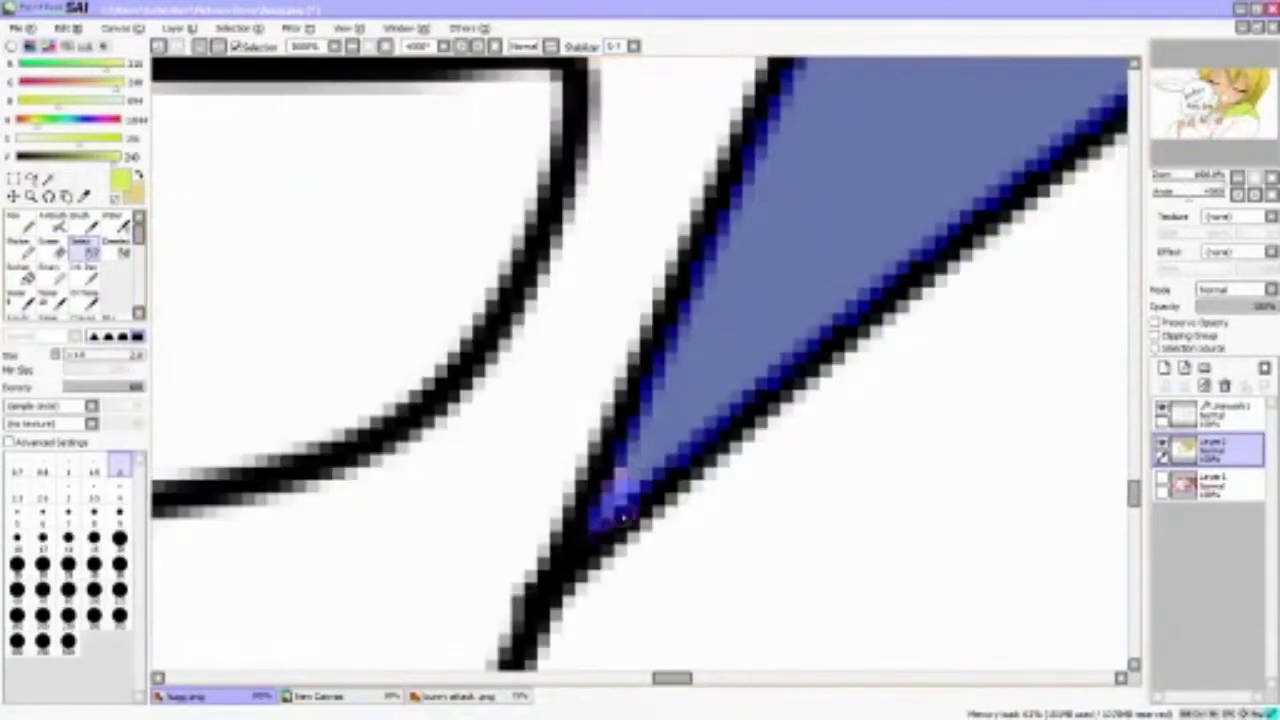
pyautogui.scroll(-5, 640, 370)
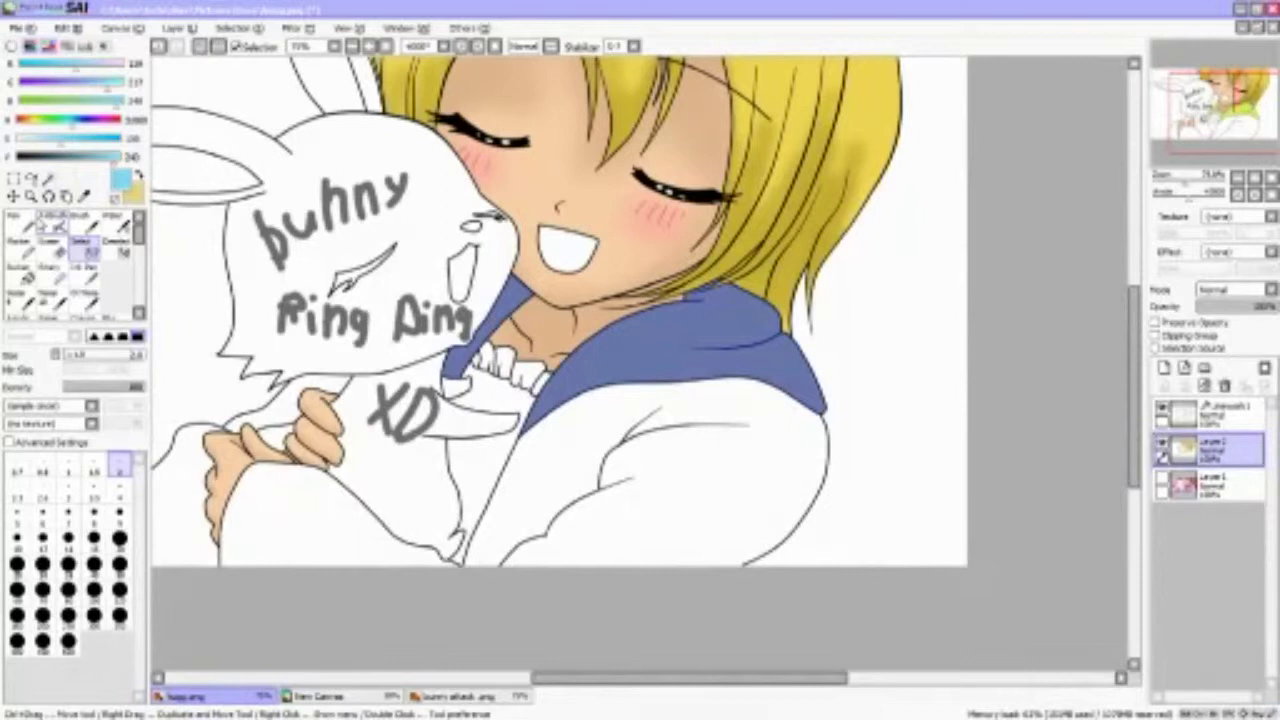
# Paint the selected hood flat light blue on Layer2 with the Pen
pyautogui.click(20, 218)
pyautogui.moveTo(540, 320); pyautogui.dragTo(780, 340)
pyautogui.moveTo(560, 360); pyautogui.dragTo(800, 380)
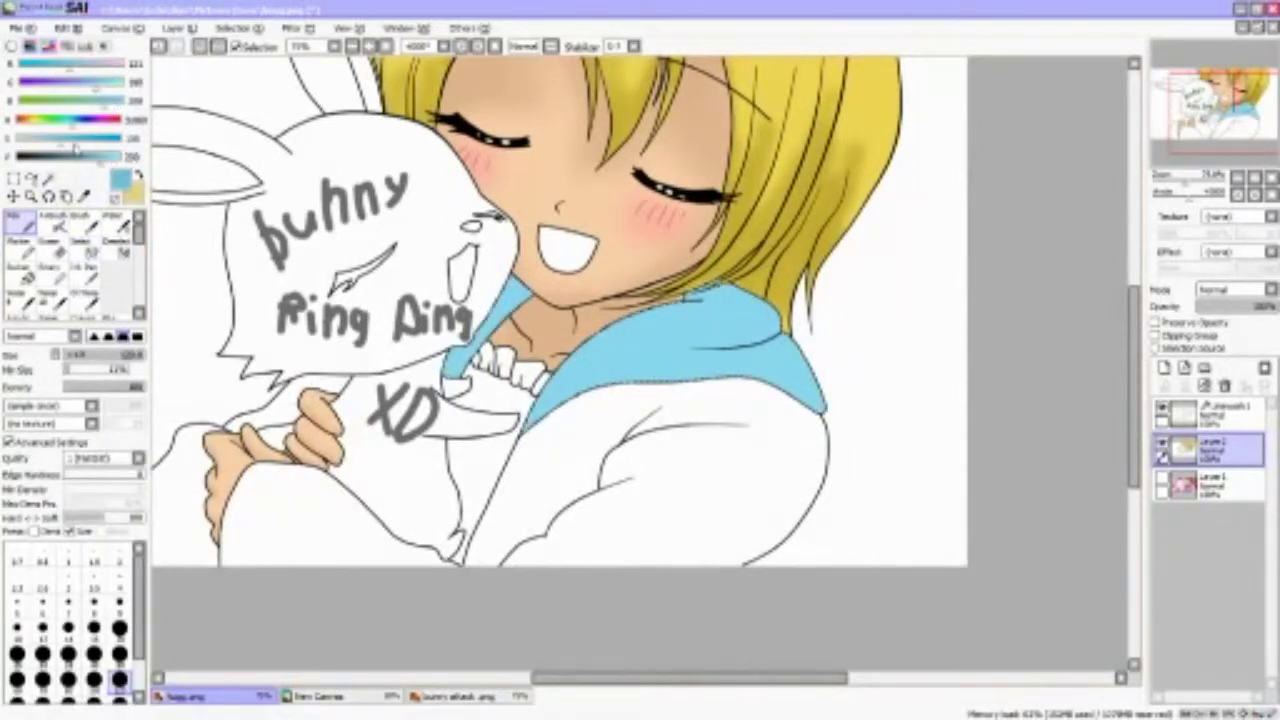
# Airbrush darker blue shadows under the hood's fold and along its lower edge
pyautogui.click(56, 216)
pyautogui.click(119, 566)
pyautogui.scroll(5, 929, 429)
pyautogui.moveTo(929, 429)
pyautogui.mouseDown()
pyautogui.moveTo(845, 394)
pyautogui.moveTo(342, 367)
pyautogui.moveTo(195, 455)
pyautogui.mouseUp()
pyautogui.moveTo(800, 200)
pyautogui.mouseDown()
pyautogui.moveTo(682, 265)
pyautogui.moveTo(782, 248)
pyautogui.moveTo(640, 250)
pyautogui.mouseUp()
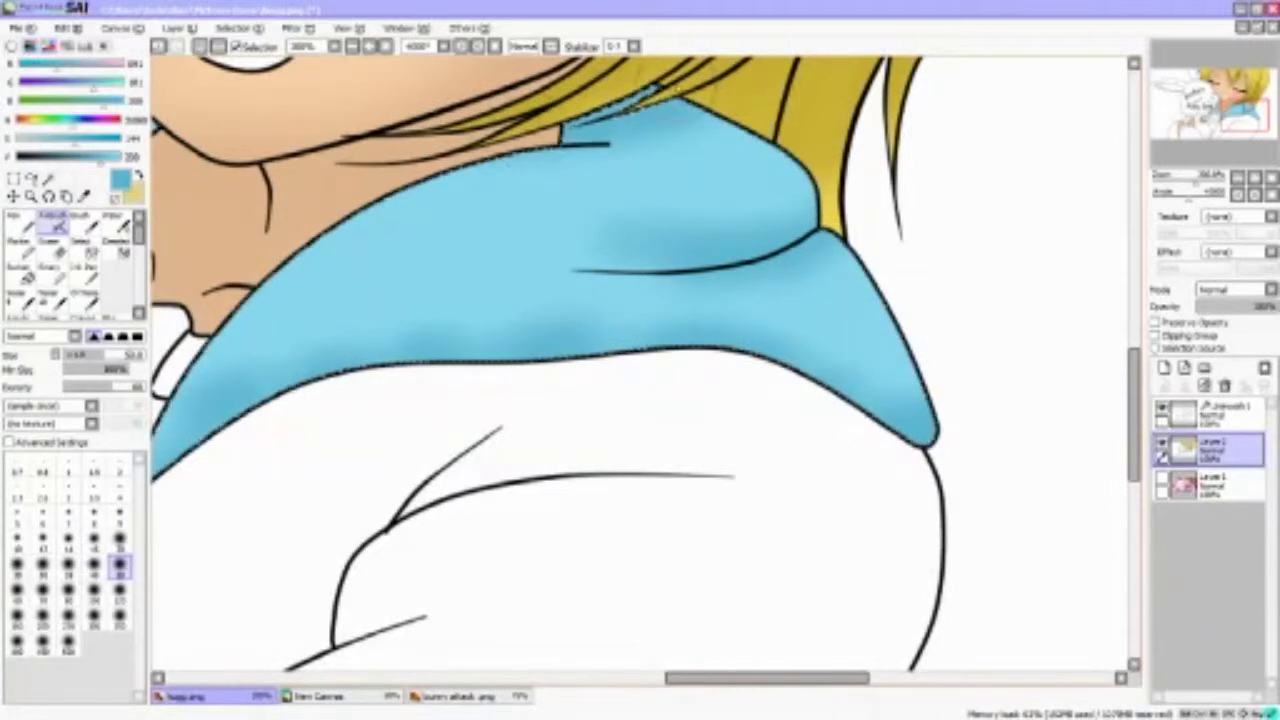
pyautogui.click(1212, 410)
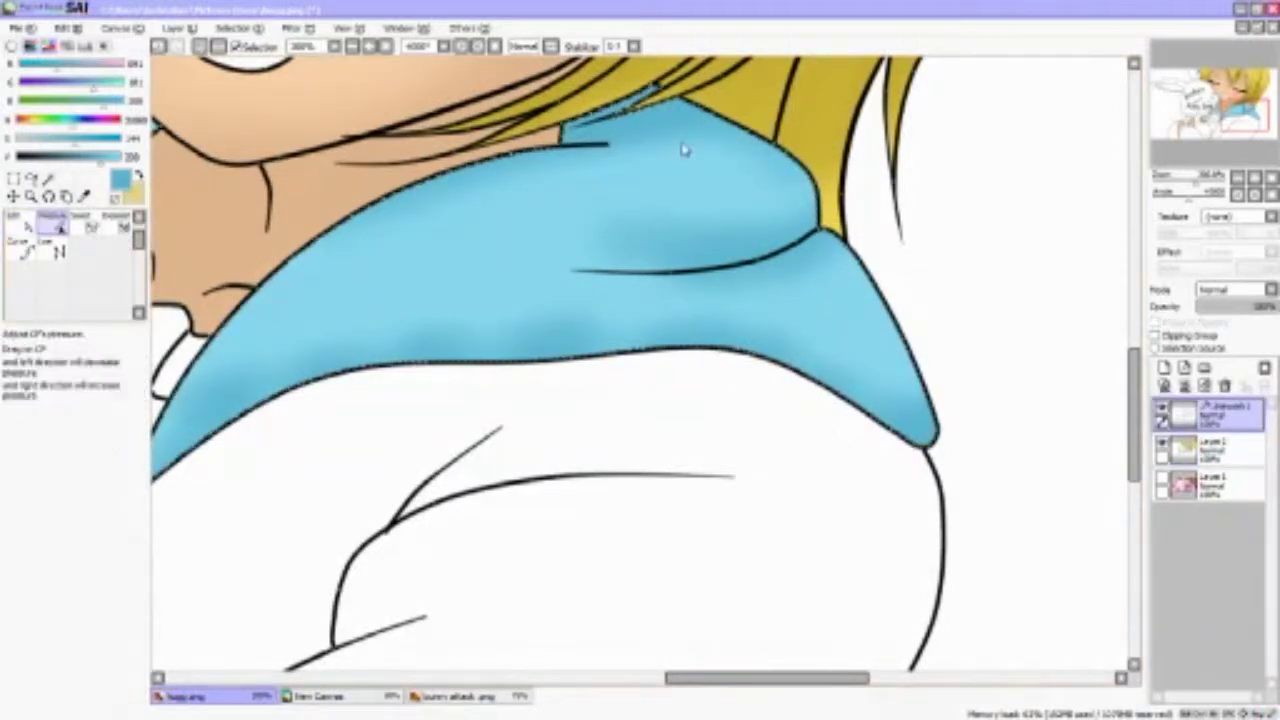
pyautogui.scroll(-3, 807, 220)
pyautogui.click(1212, 447)
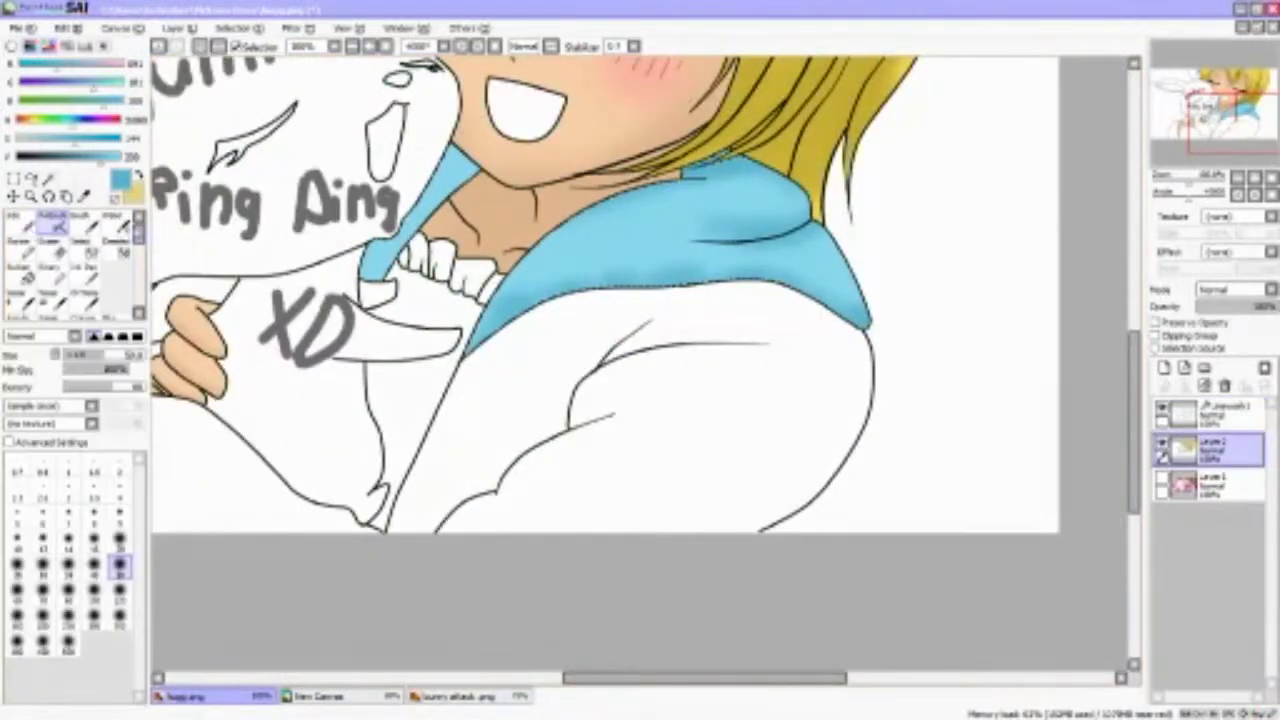
# Select the jacket's body and near sleeve from the linework layer with the Magic Wand
pyautogui.scroll(-3, 530, 355)
pyautogui.click(18, 177)
pyautogui.click(48, 177)
pyautogui.click(1212, 410)
pyautogui.scroll(3, 661, 377)
pyautogui.click(661, 377)
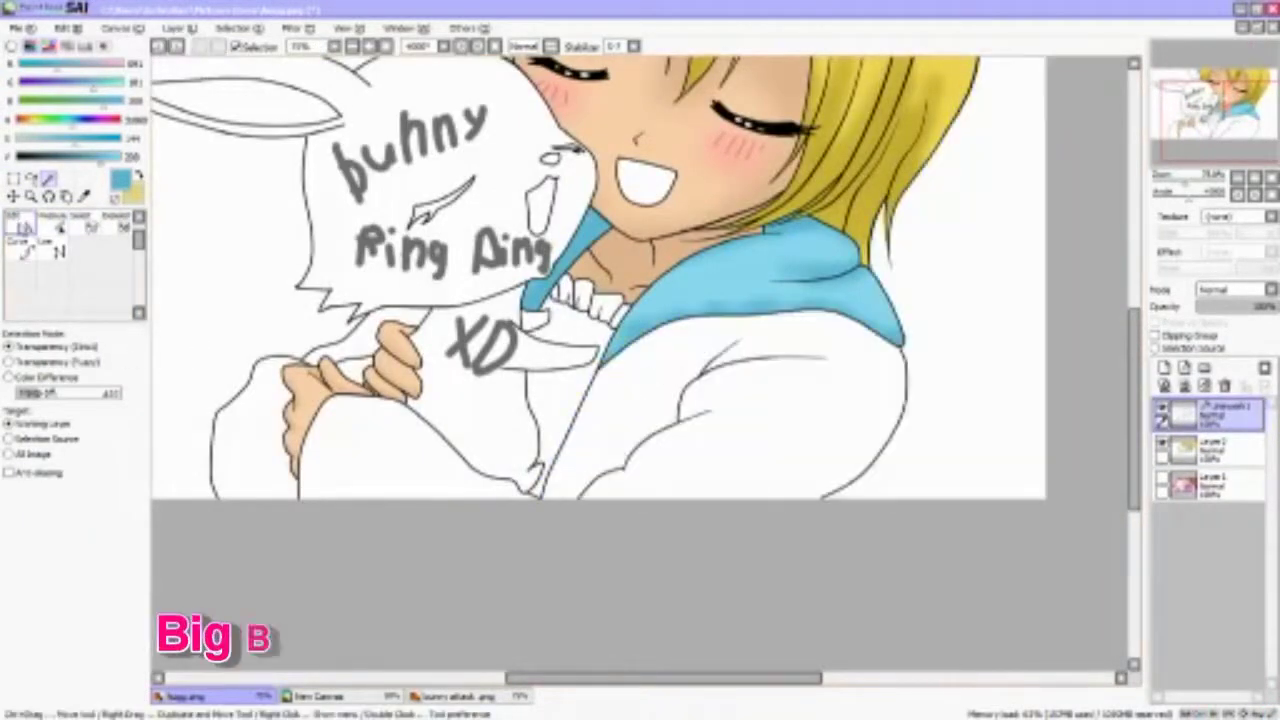
pyautogui.scroll(3, 661, 377)
pyautogui.click(487, 292)
pyautogui.scroll(-3, 487, 292)
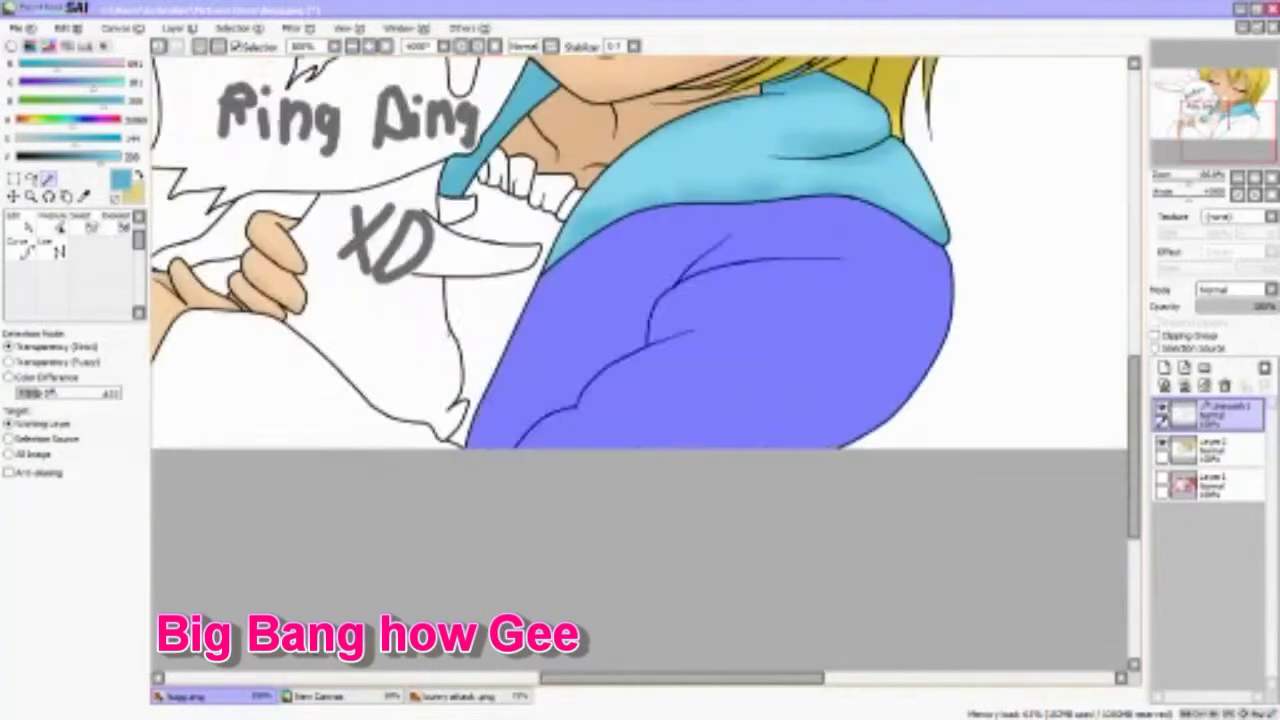
# Add the sleeve parts around the hands to the jacket selection and fill missed spots with the selection pen
pyautogui.scroll(2, 740, 406)
pyautogui.scroll(-1, 740, 406)
pyautogui.click(97, 228)
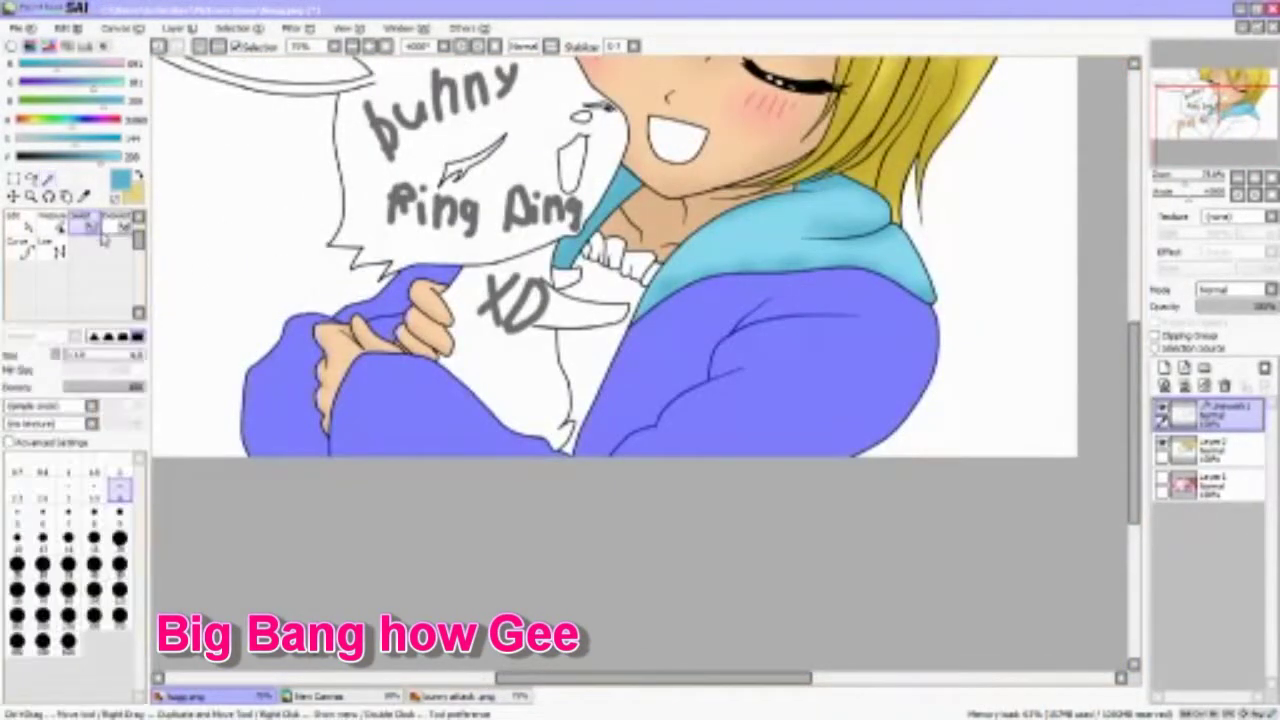
pyautogui.scroll(1, 617, 425)
pyautogui.scroll(-3, 731, 380)
# Paint the selected jacket flat medium blue on Layer2 with the Pen, replacing a first darker teal tone
pyautogui.click(1210, 448)
pyautogui.press('Delete')
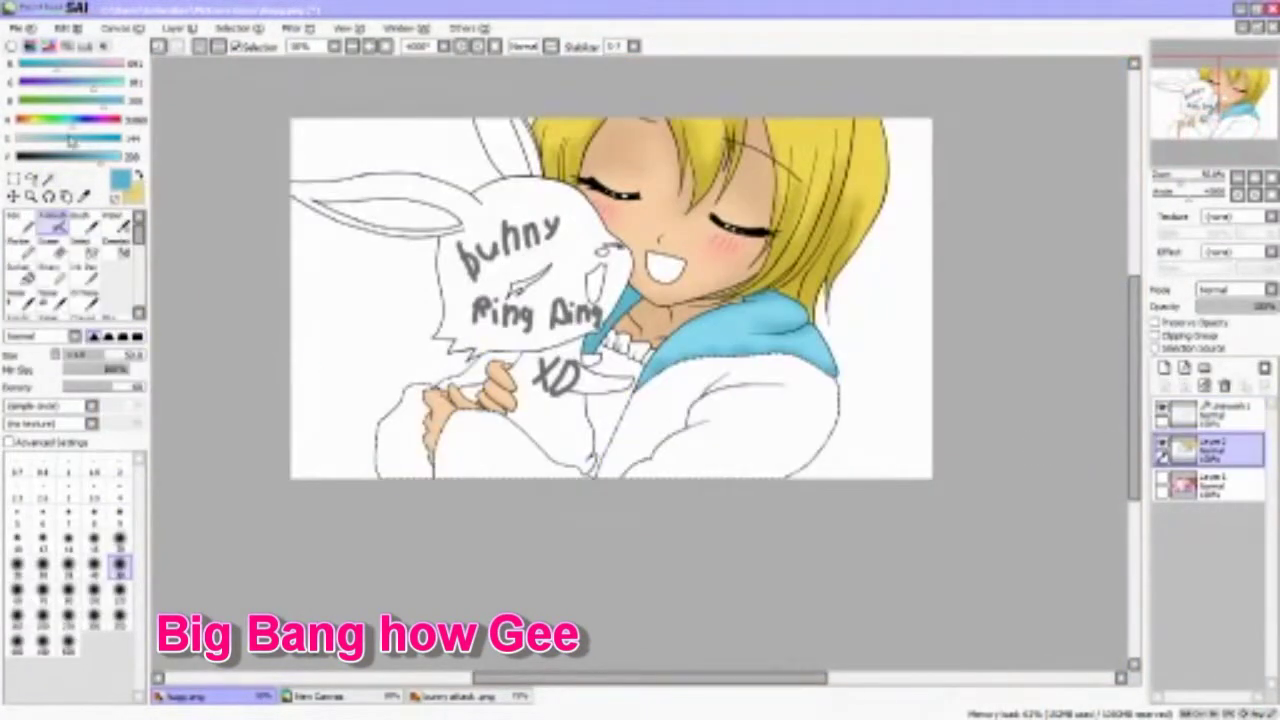
pyautogui.press('n')
pyautogui.moveTo(630, 420)
pyautogui.mouseDown()
pyautogui.moveTo(760, 410)
pyautogui.moveTo(830, 440)
pyautogui.mouseUp()
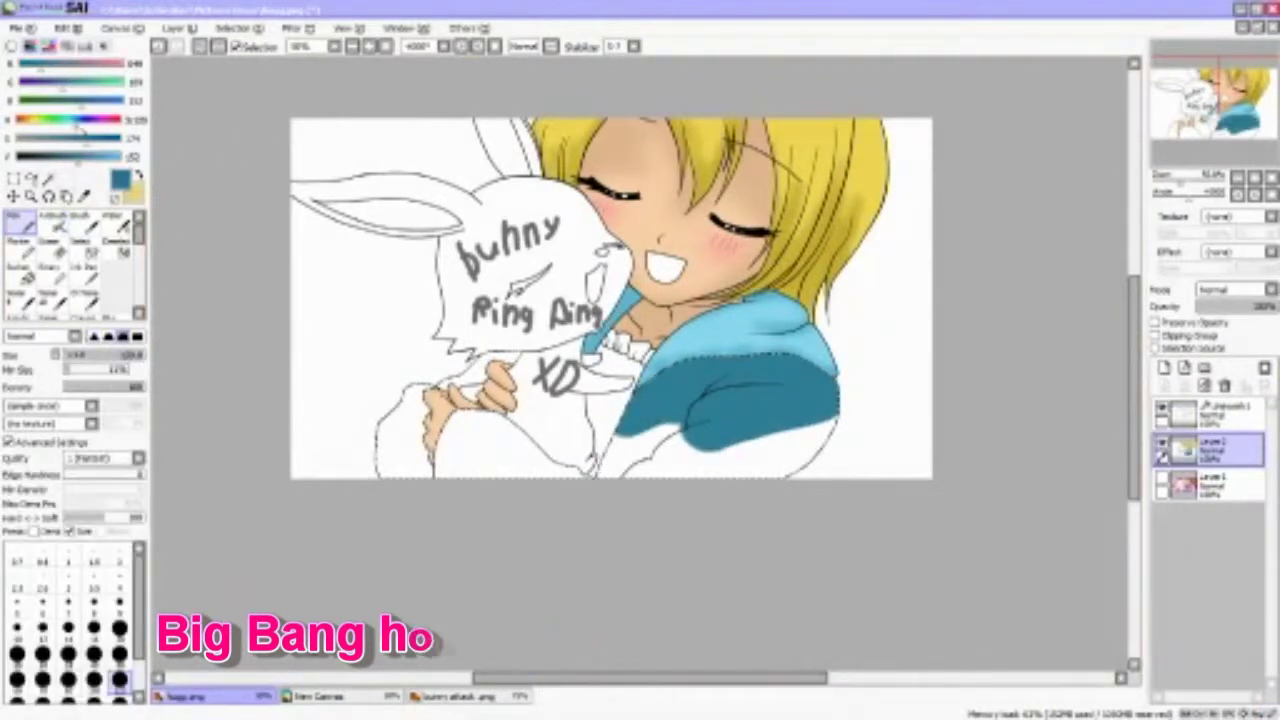
pyautogui.click(80, 150)
pyautogui.moveTo(760, 380)
pyautogui.mouseDown()
pyautogui.moveTo(849, 371)
pyautogui.moveTo(663, 480)
pyautogui.moveTo(565, 410)
pyautogui.mouseUp()
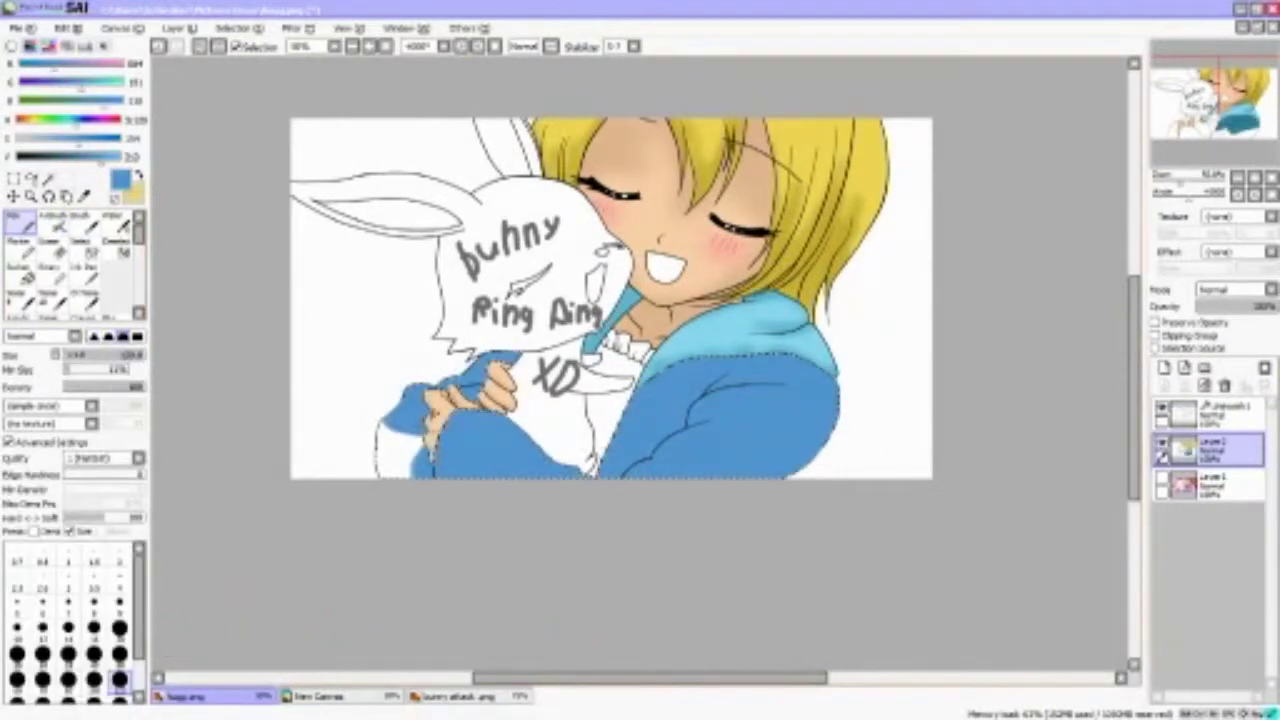
# Airbrush darker blue shadows along the folds of the jacket's near sleeve and its front edge
pyautogui.press('v')
pyautogui.scroll(3, 640, 400)
pyautogui.scroll(-1, 640, 400)
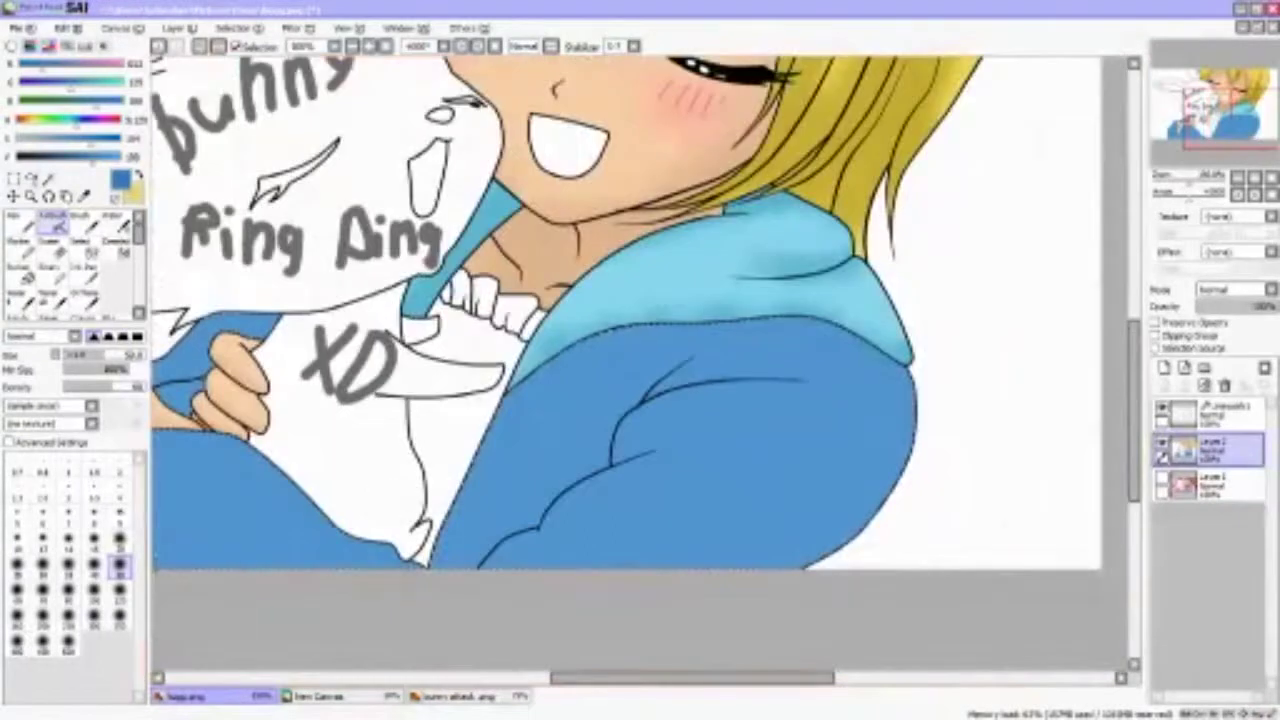
pyautogui.scroll(1, 640, 400)
pyautogui.moveTo(318, 395)
pyautogui.mouseDown()
pyautogui.moveTo(580, 289)
pyautogui.moveTo(895, 342)
pyautogui.moveTo(855, 566)
pyautogui.moveTo(582, 654)
pyautogui.moveTo(612, 456)
pyautogui.moveTo(702, 382)
pyautogui.moveTo(470, 510)
pyautogui.mouseUp()
pyautogui.scroll(-2, 460, 512)
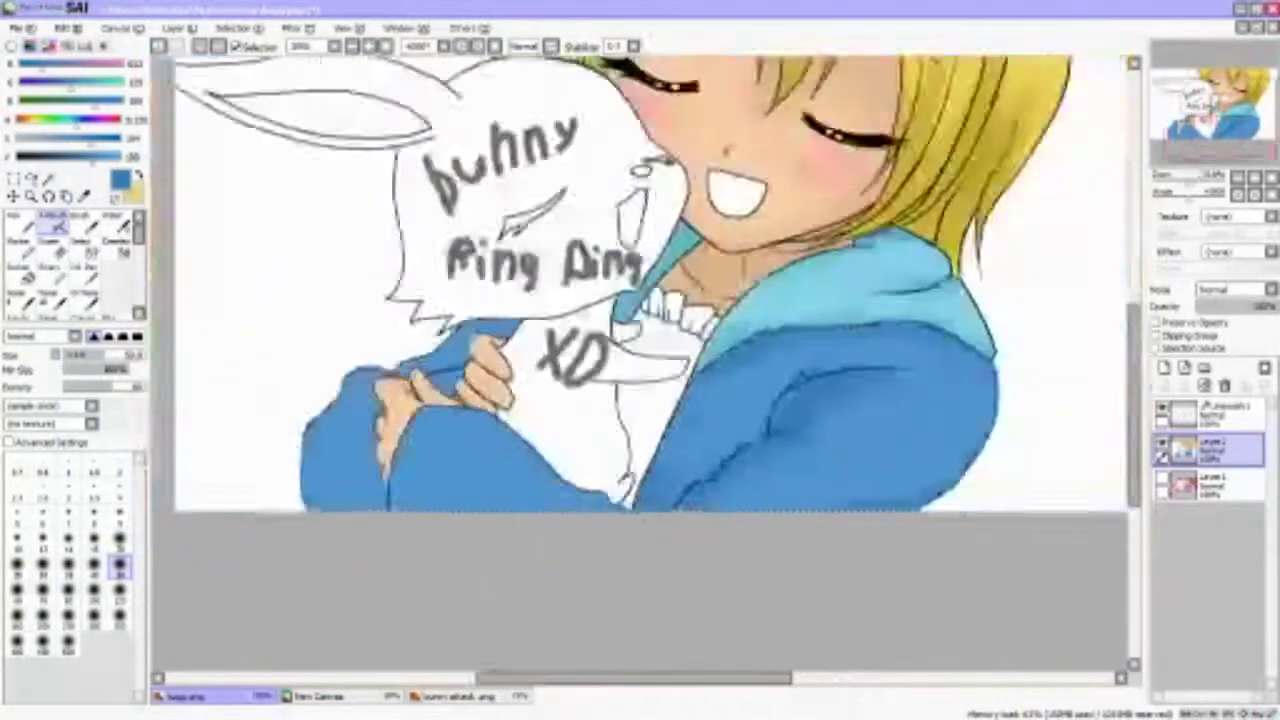
# Airbrush darker blue shadows on the sleeves around the girl's hands
pyautogui.scroll(3, 537, 349)
pyautogui.moveTo(583, 645)
pyautogui.mouseDown()
pyautogui.moveTo(563, 608)
pyautogui.moveTo(340, 480)
pyautogui.mouseUp()
pyautogui.scroll(-1, 300, 500)
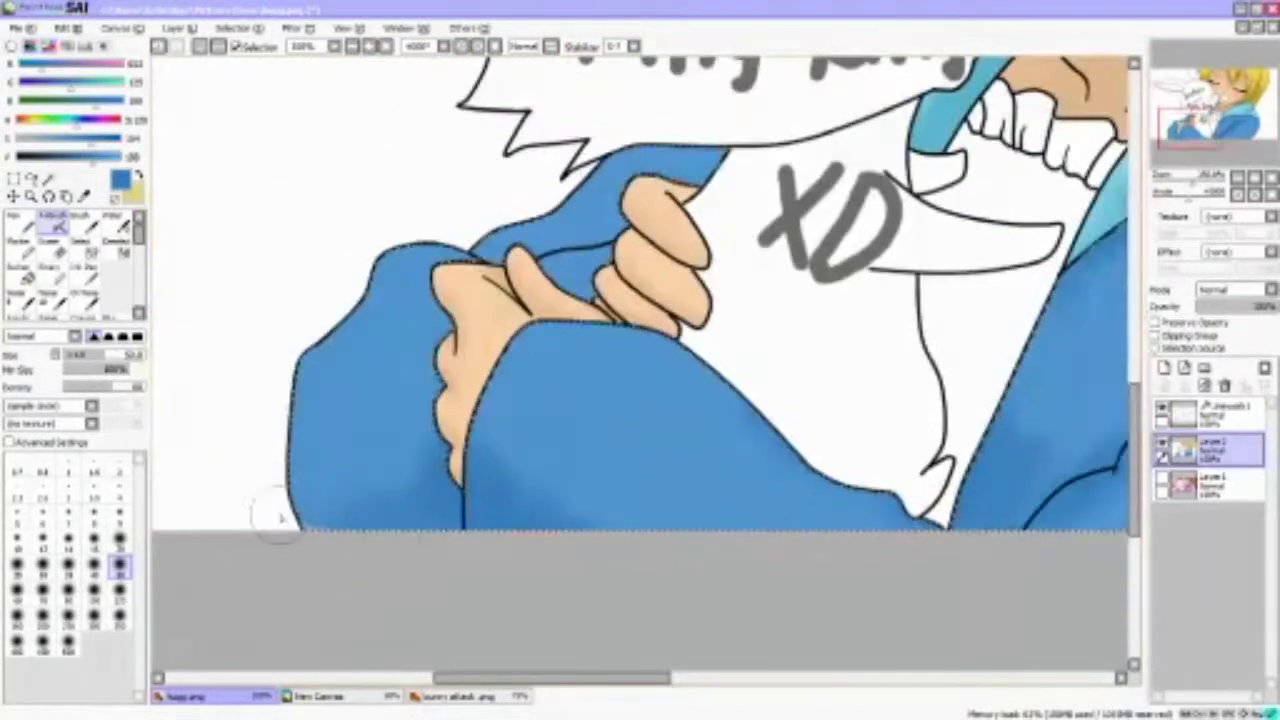
pyautogui.scroll(-2, 362, 540)
pyautogui.scroll(2, 362, 540)
pyautogui.scroll(-3, 362, 540)
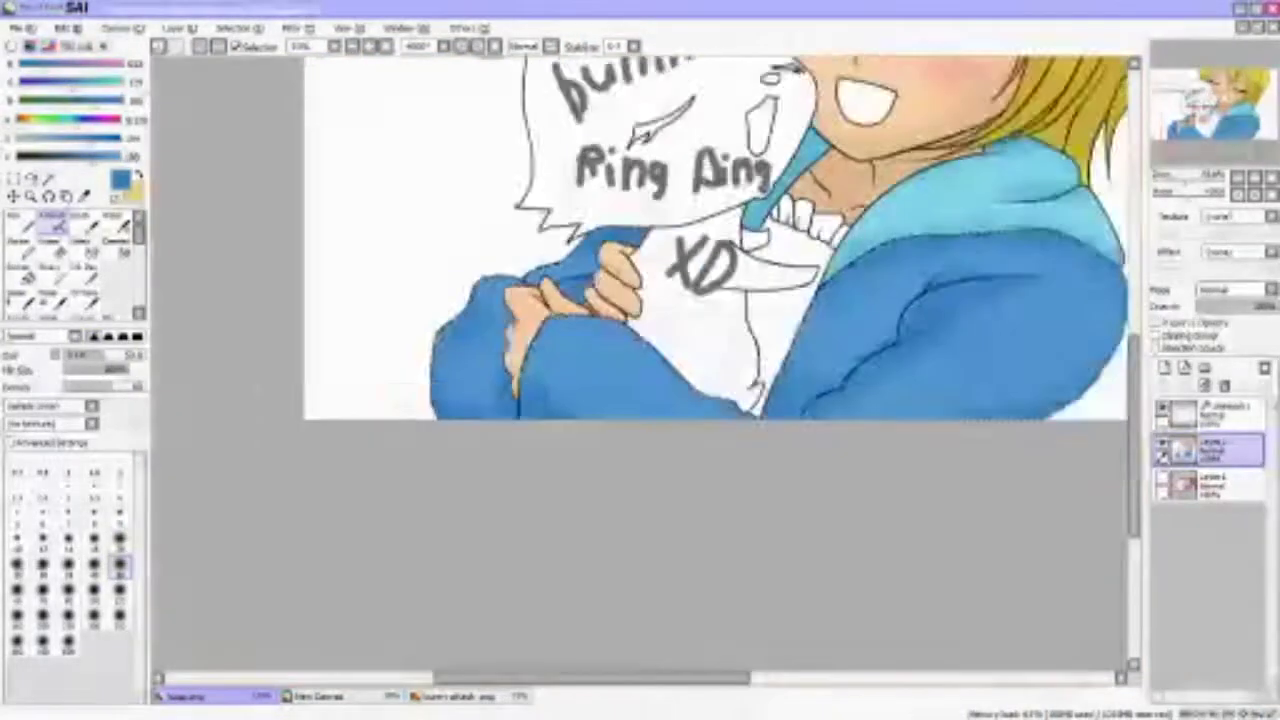
# Clear the jacket selection and select the shirt and neck frill from the linework layer with the Magic Wand
pyautogui.press('w')
pyautogui.scroll(1, 675, 180)
pyautogui.click(1210, 414)
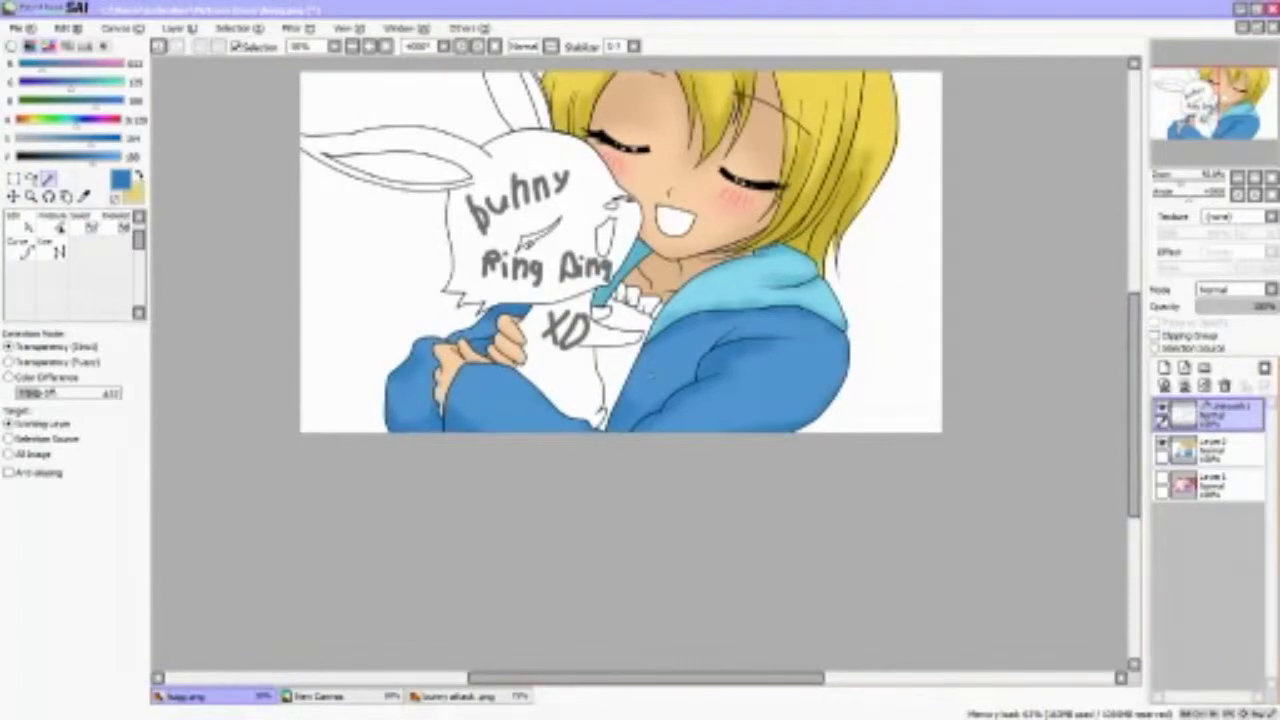
pyautogui.scroll(5, 660, 190)
pyautogui.click(640, 245)
pyautogui.keyDown('shift'); pyautogui.click(715, 285); pyautogui.keyUp('shift')
pyautogui.scroll(-1, 560, 230)
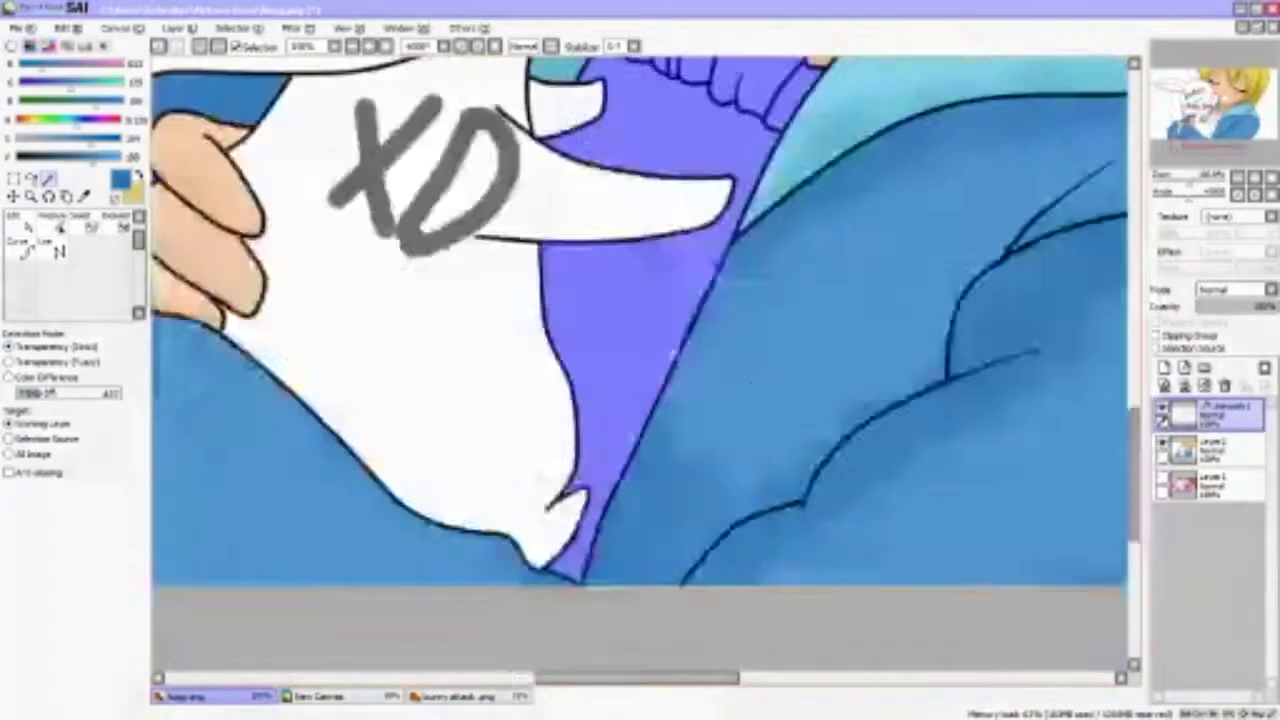
pyautogui.scroll(4, 560, 230)
pyautogui.scroll(-4, 540, 200)
pyautogui.scroll(2, 587, 268)
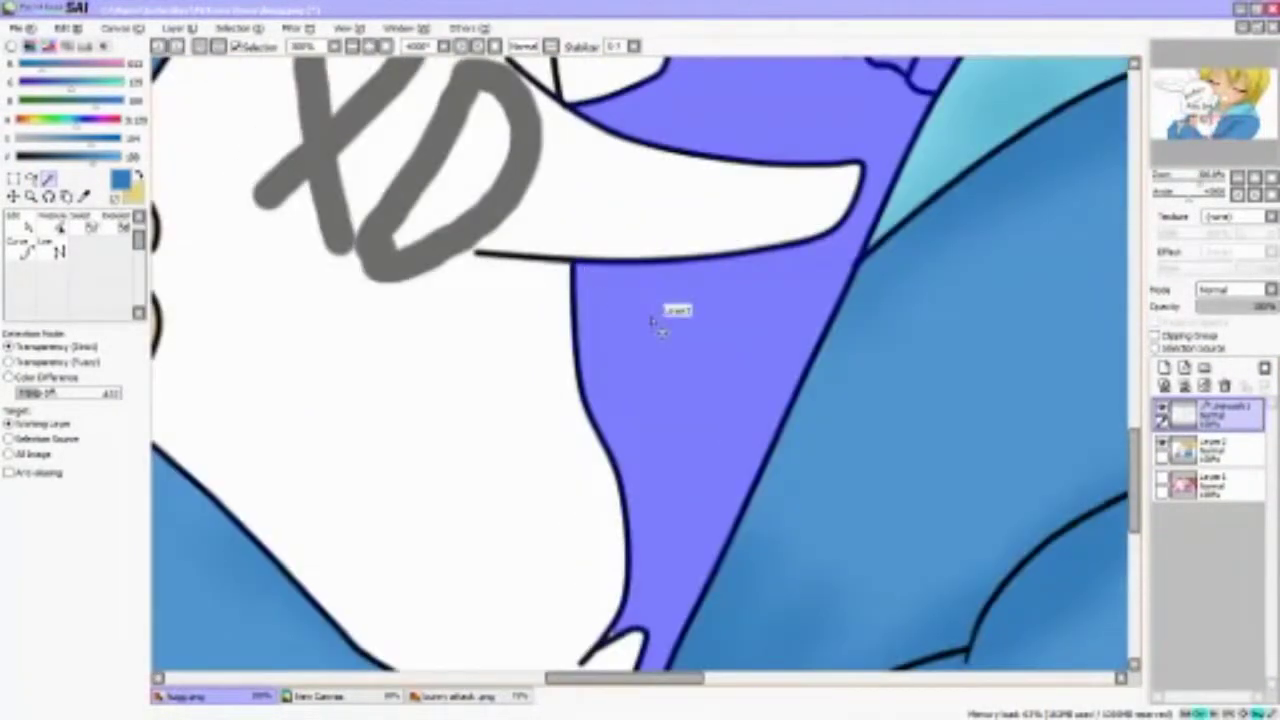
# Touch up the shirt selection at its narrow lower tip with the selection pen at a small brush size
pyautogui.scroll(-3, 656, 325)
pyautogui.scroll(3, 656, 325)
pyautogui.scroll(-3, 656, 325)
pyautogui.press('b')
pyautogui.scroll(3, 656, 325)
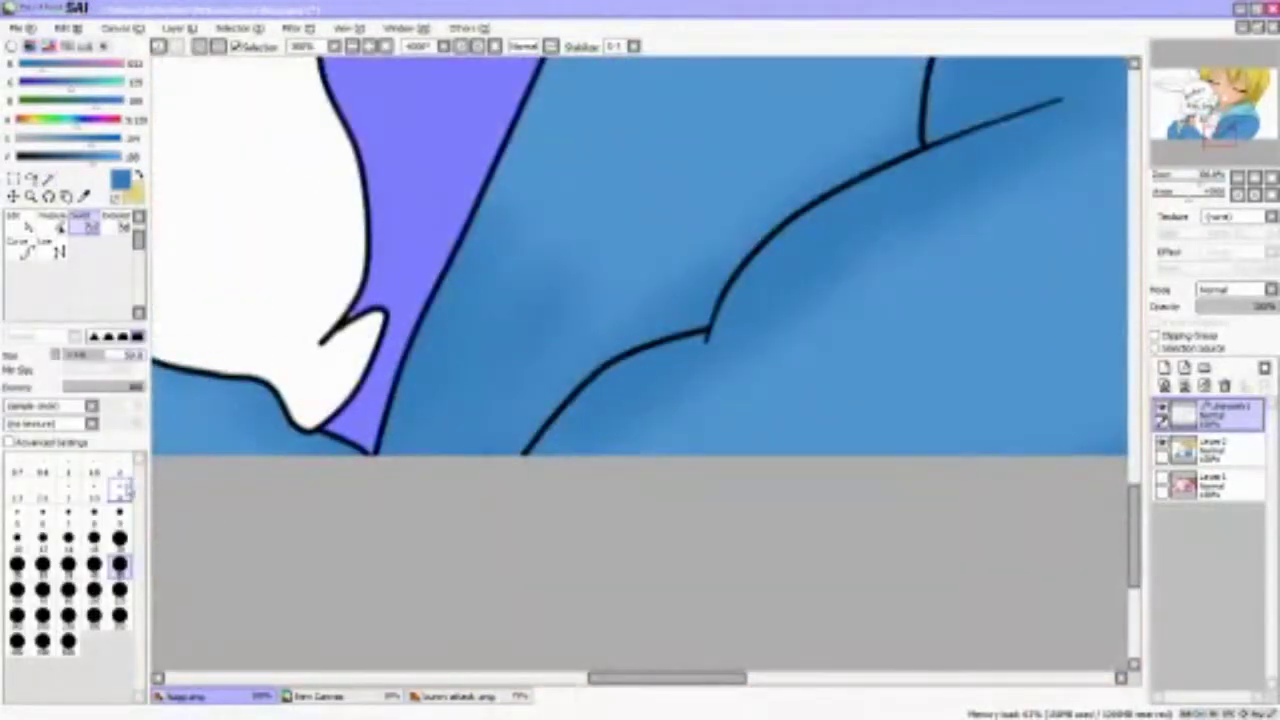
pyautogui.scroll(3, 656, 325)
pyautogui.scroll(-4, 656, 325)
# Paint the selected shirt and frill flat pale yellow on Layer2 with the Pen
pyautogui.click(1210, 448)
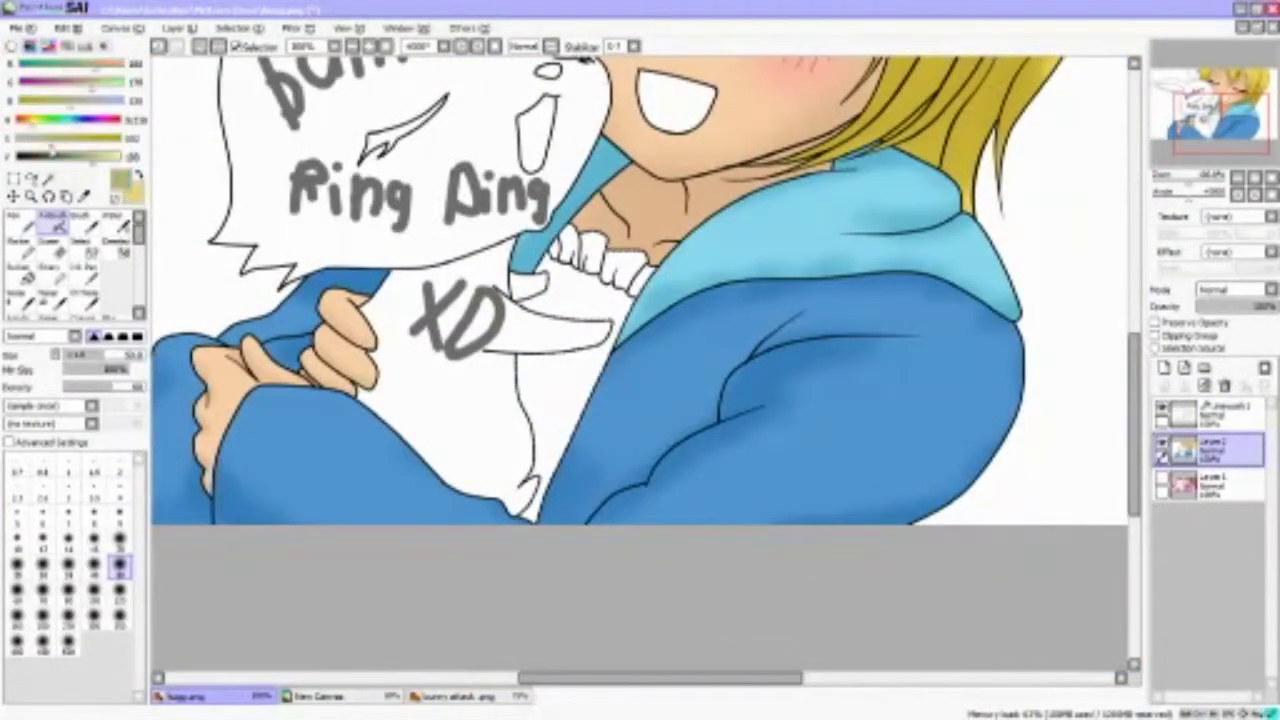
pyautogui.press('n')
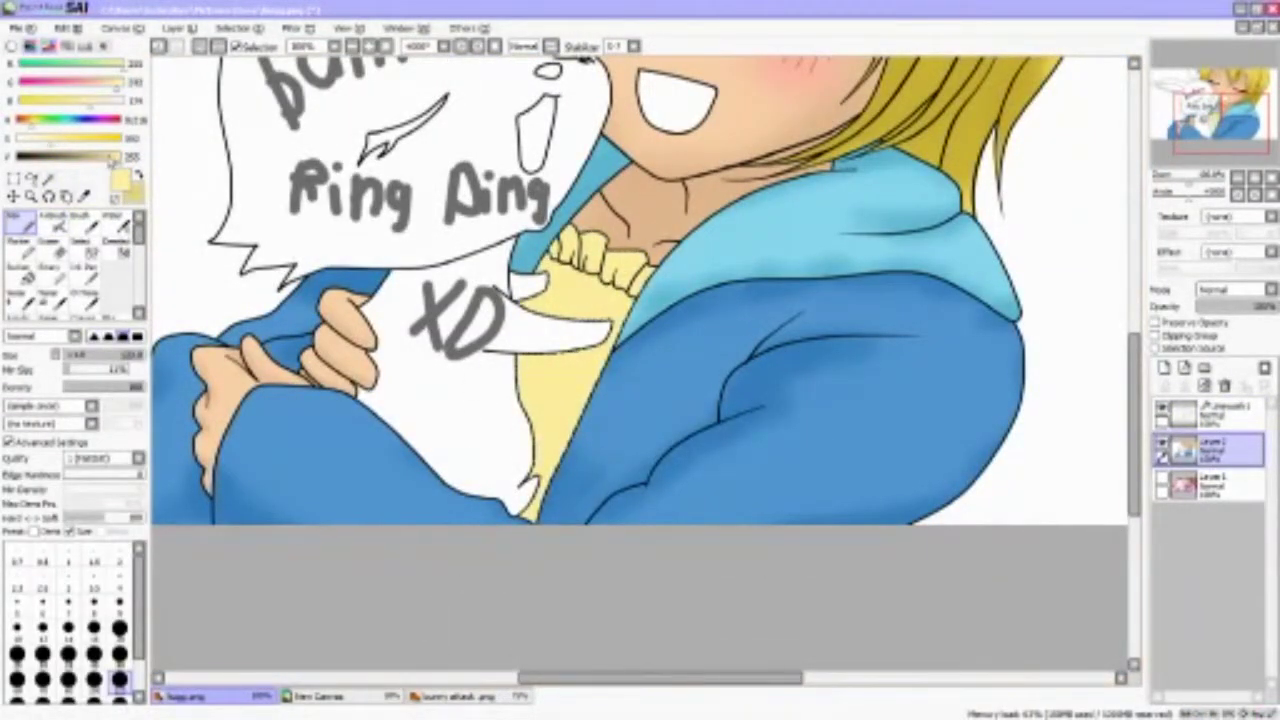
# Airbrush darker yellow shadows into the folds of the neck frill with a small brush
pyautogui.scroll(2, 543, 270)
pyautogui.press('v')
pyautogui.scroll(2, 543, 270)
pyautogui.moveTo(500, 170); pyautogui.dragTo(543, 270)
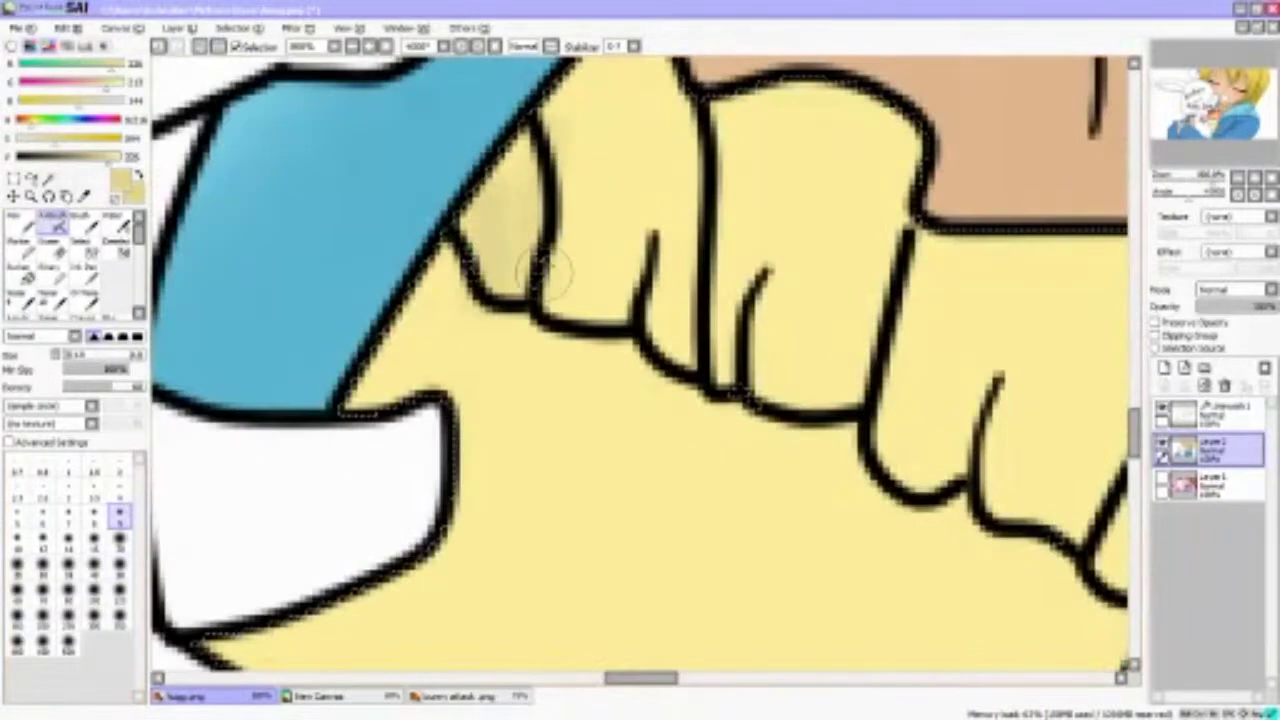
pyautogui.moveTo(684, 388); pyautogui.dragTo(770, 300)
pyautogui.scroll(-1, 680, 310)
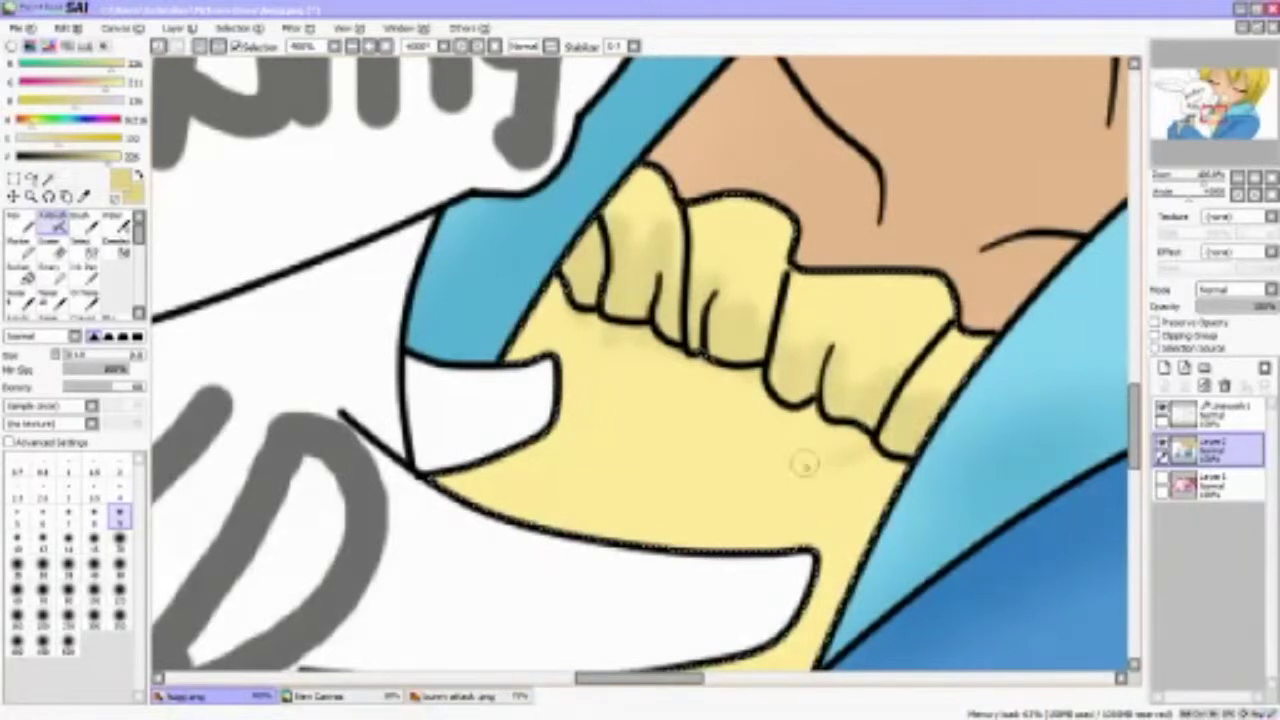
# Airbrush soft darker yellow shadows on the shirt below the frill and along the jacket edge with a larger brush
pyautogui.scroll(-2, 471, 434)
pyautogui.scroll(1, 757, 400)
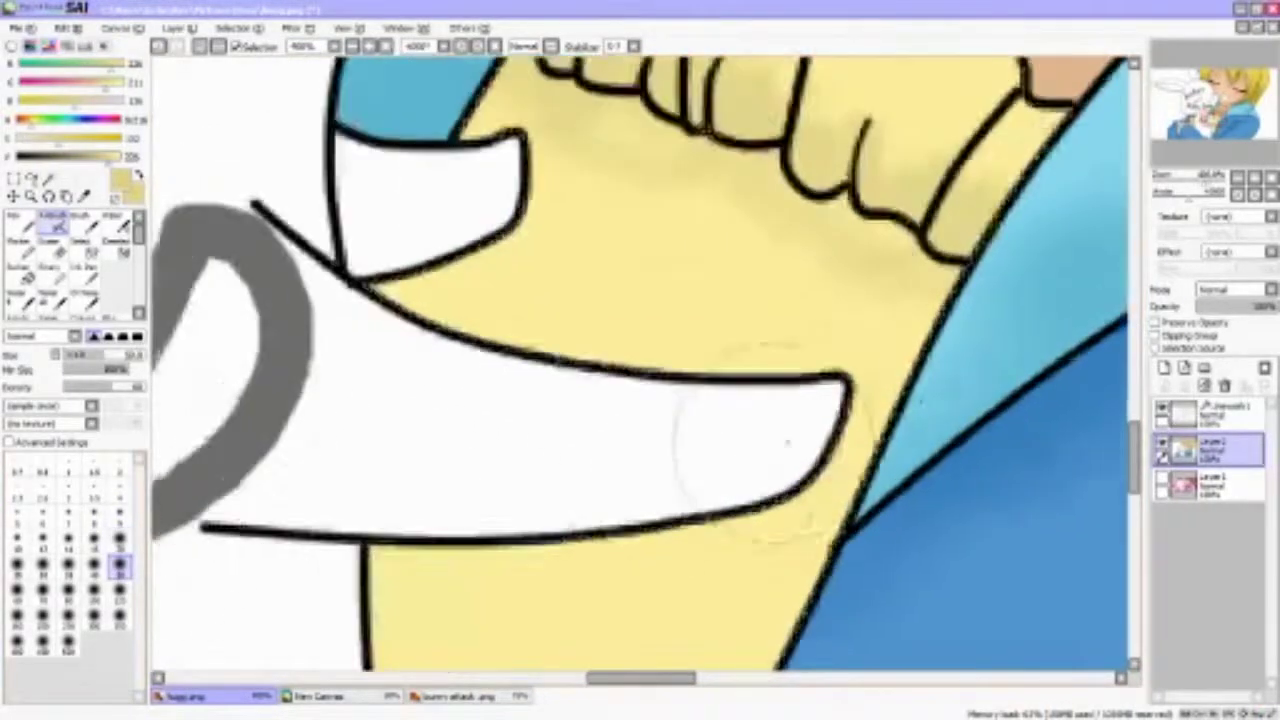
pyautogui.scroll(-1, 406, 185)
pyautogui.scroll(1, 612, 543)
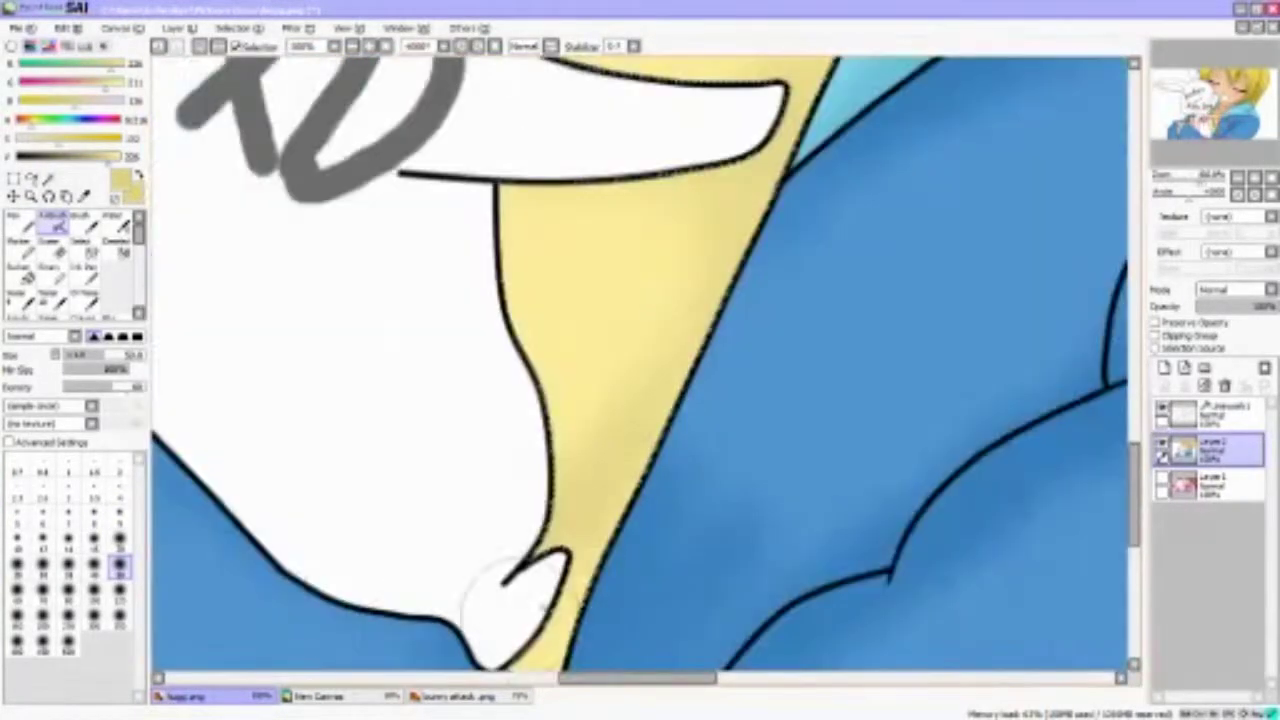
pyautogui.scroll(-4, 560, 310)
pyautogui.scroll(1, 560, 310)
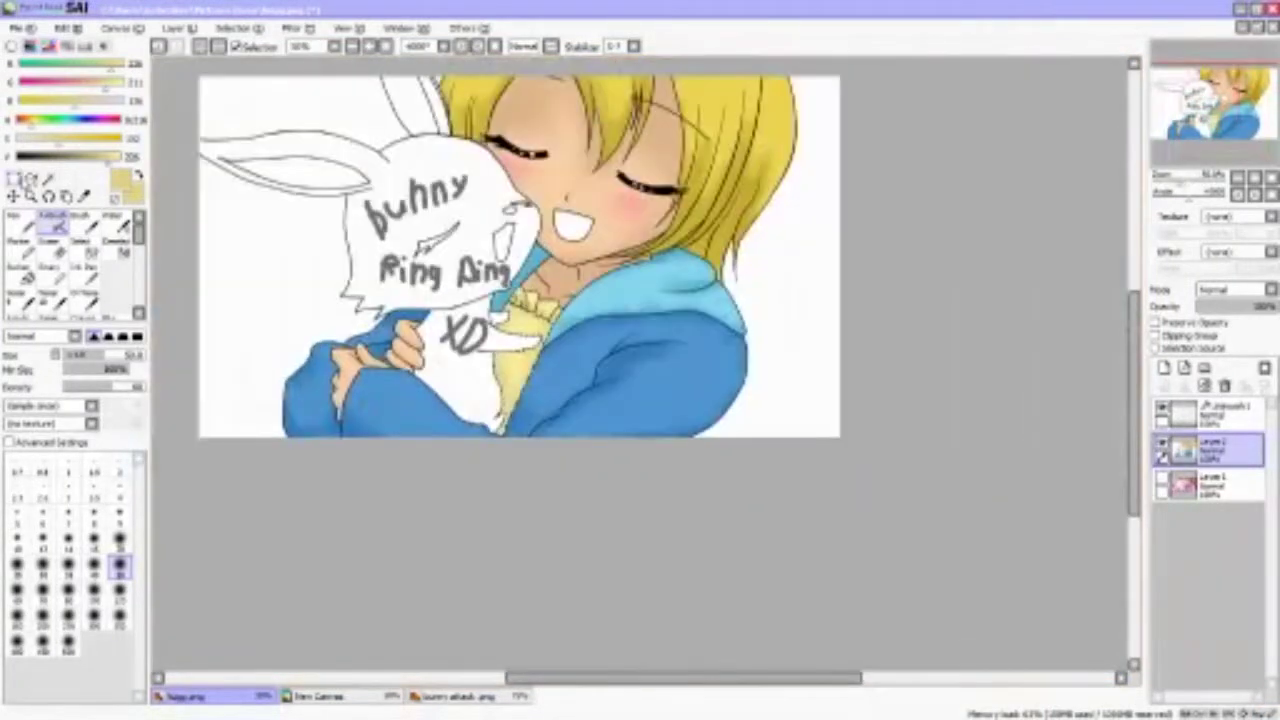
# Select the bunny's head, ears and body from the Linework1 layer with the Magic Wand and touch up the selection
pyautogui.press('w')
pyautogui.click(1210, 412)
pyautogui.scroll(1, 380, 200)
pyautogui.click(430, 235)
pyautogui.scroll(3, 420, 220)
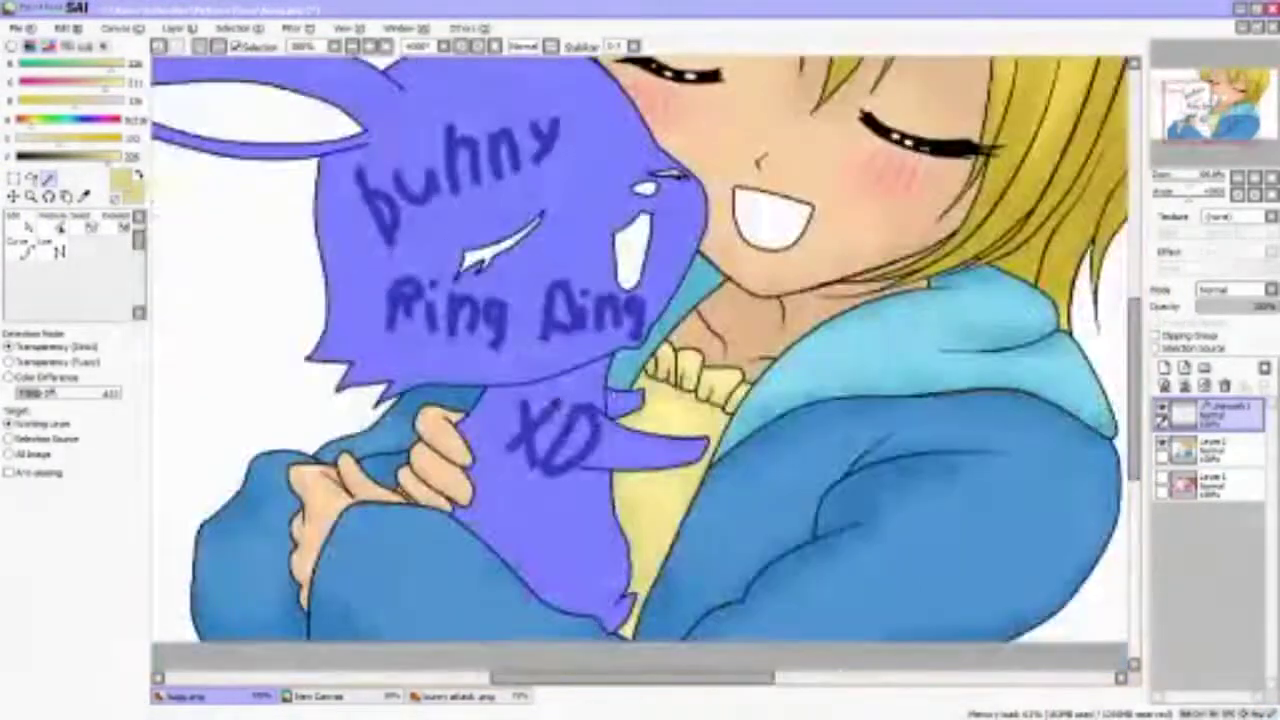
pyautogui.scroll(3, 600, 450)
pyautogui.press('b')
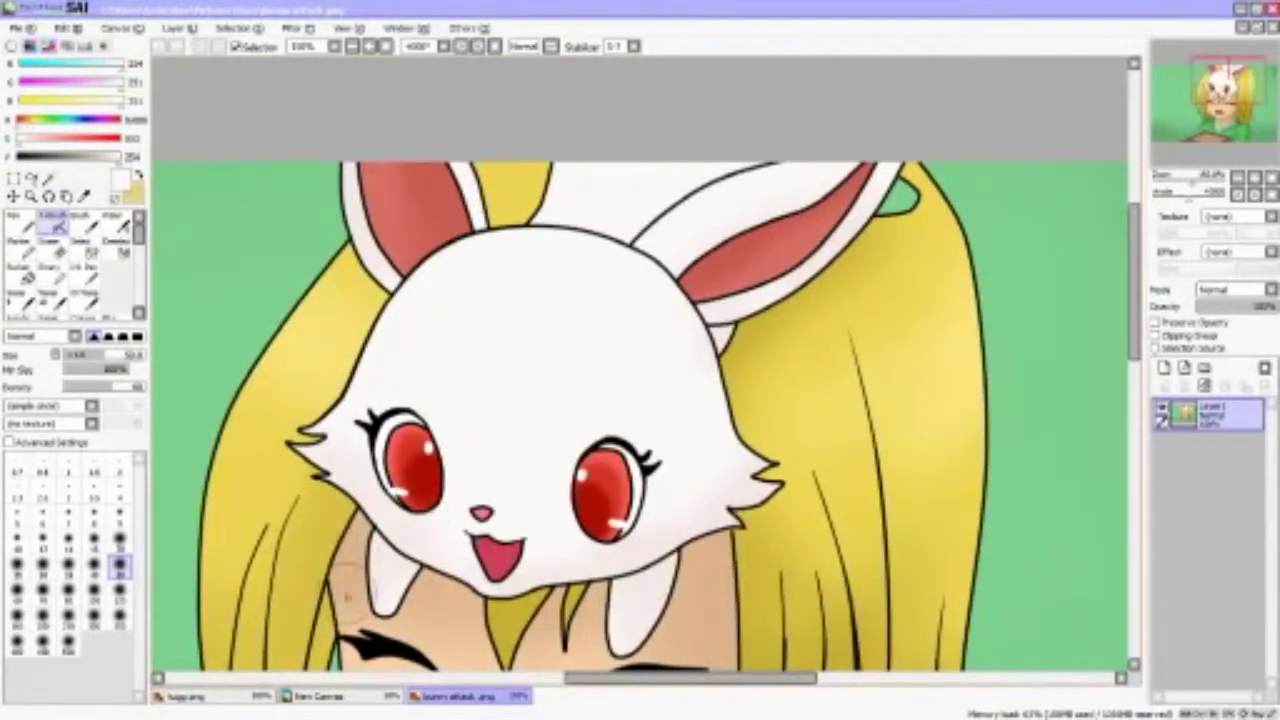
# Paint the selected bunny flat off-white on Layer2 with the Pen, using the fur colour sampled from bunny attack.png
pyautogui.click(168, 697)
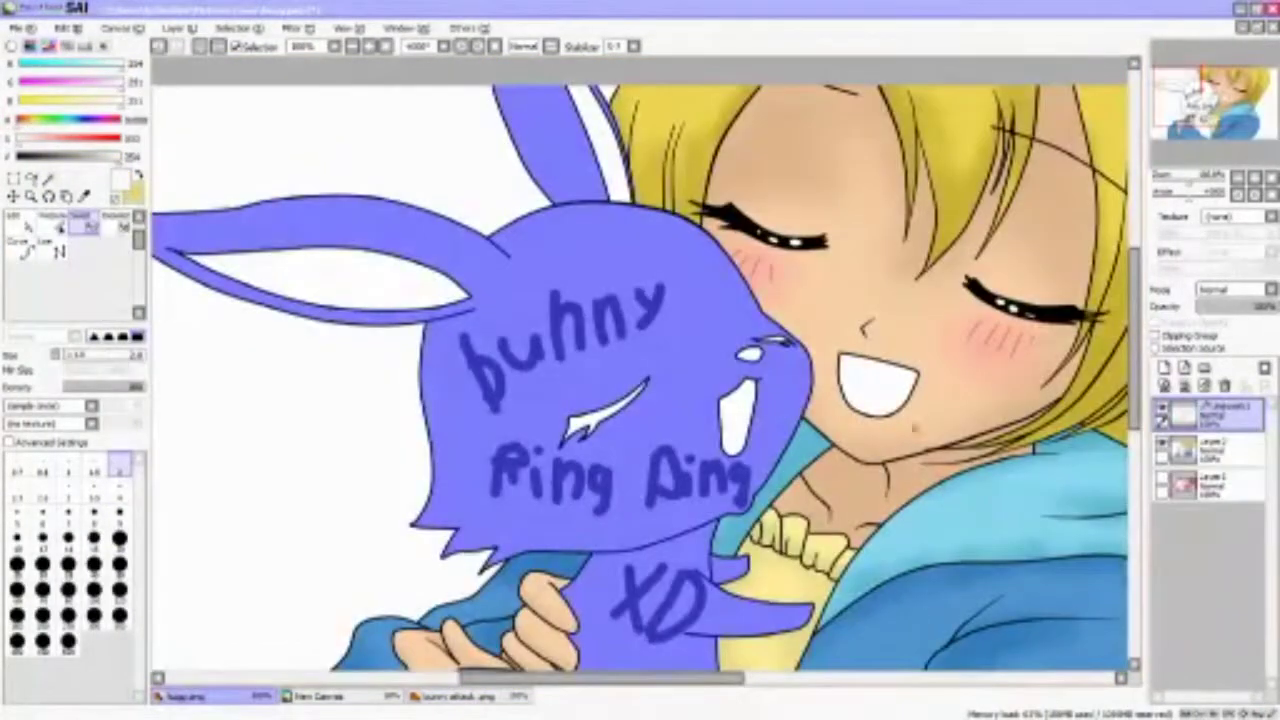
pyautogui.hotkey('ctrl', 'd')
pyautogui.moveTo(495, 465); pyautogui.dragTo(619, 548)
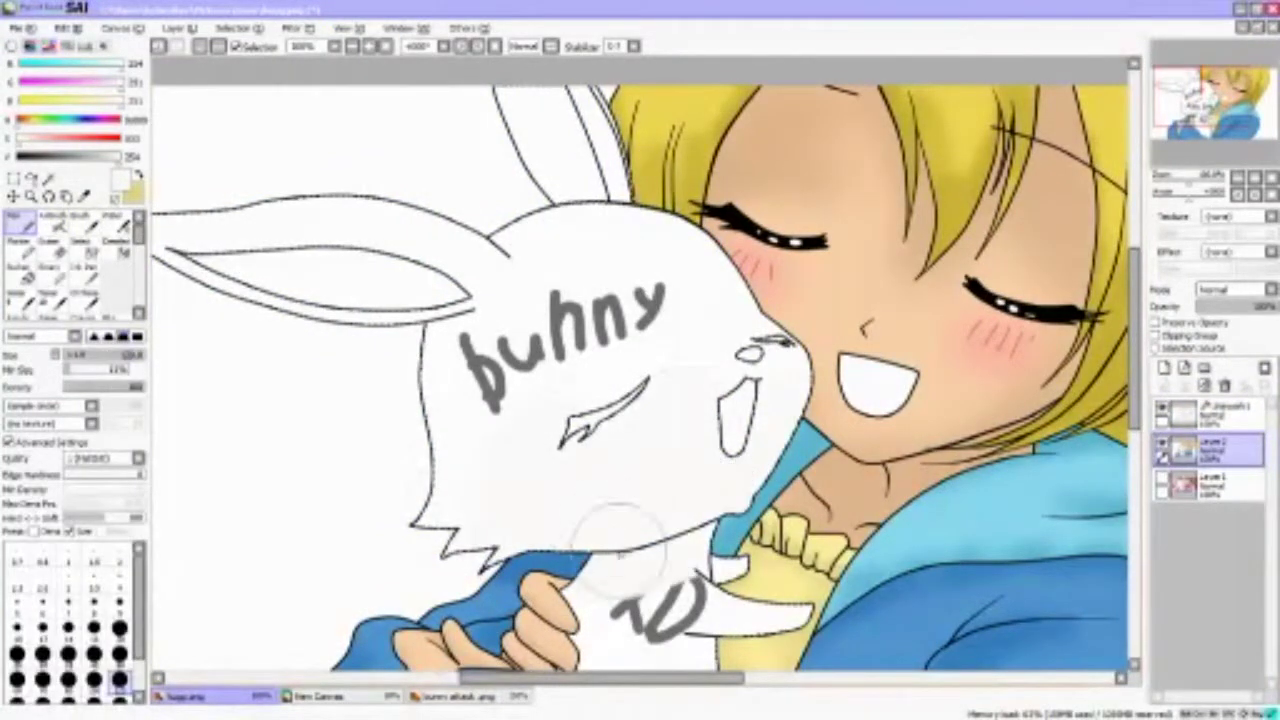
pyautogui.scroll(-6, 517, 289)
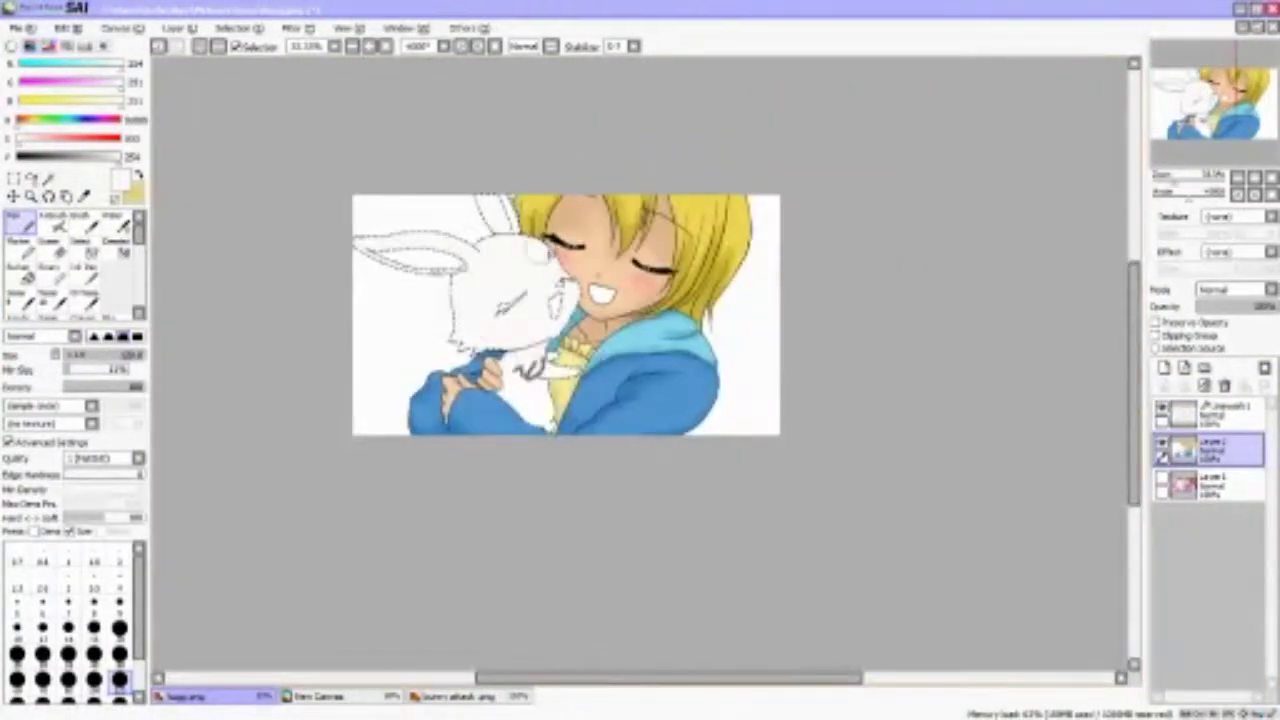
# Airbrush pale pinkish shadows on the bunny's face along the muzzle, chin and lower cheek
pyautogui.scroll(6, 540, 450)
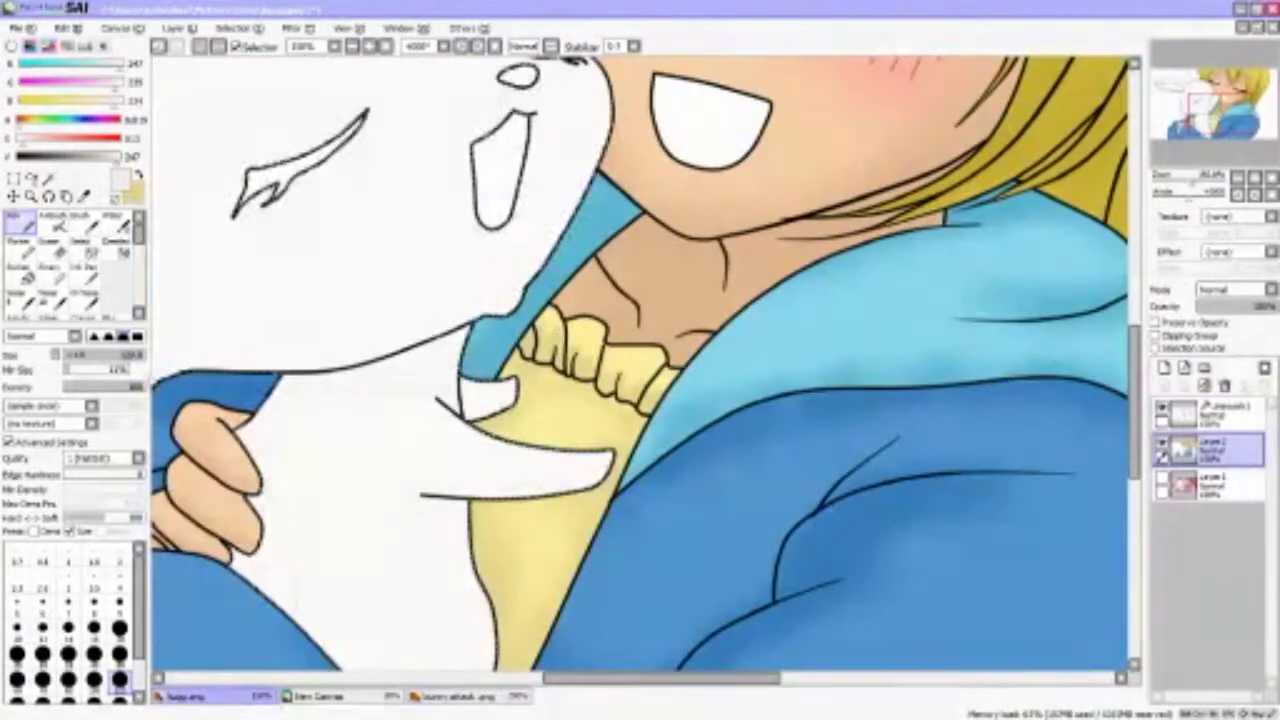
pyautogui.press('a')
pyautogui.scroll(-3, 571, 266)
pyautogui.scroll(4, 571, 266)
pyautogui.scroll(2, 476, 398)
pyautogui.scroll(2, 177, 543)
pyautogui.scroll(-3, 257, 523)
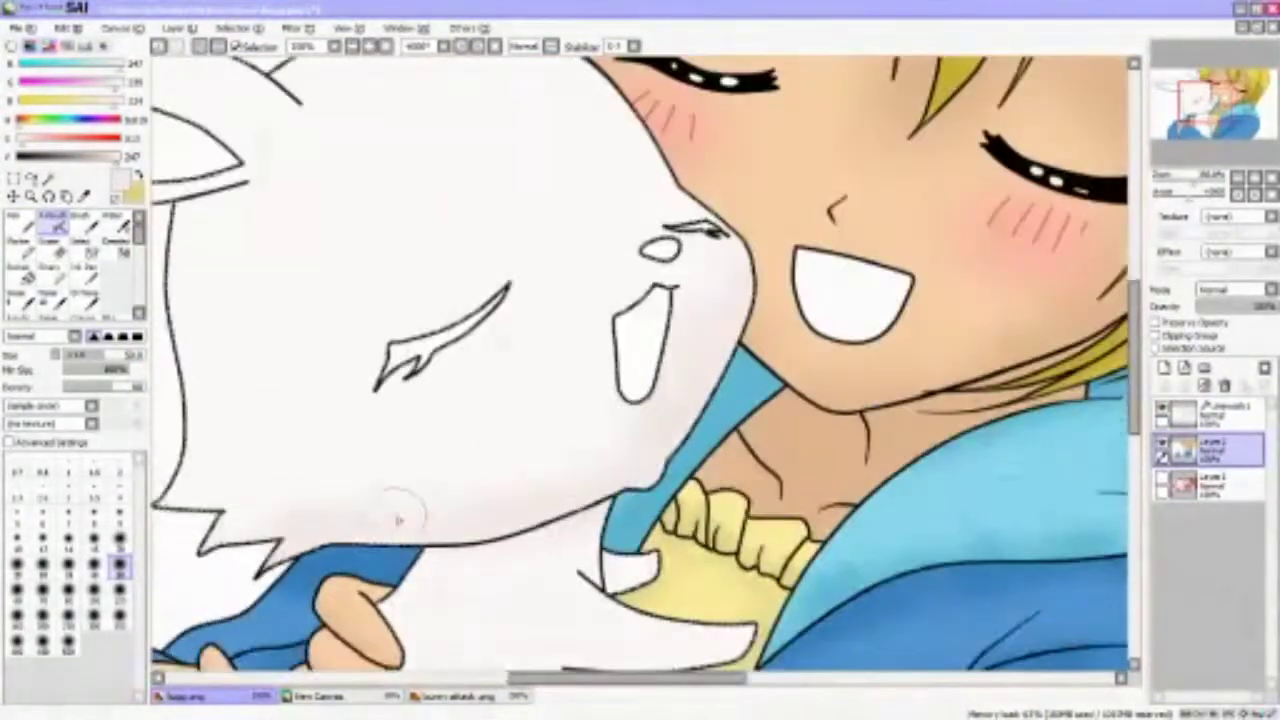
# Airbrush the same pale pinkish shadow along the rims and bases of the bunny's ears
pyautogui.scroll(-2, 398, 518)
pyautogui.scroll(5, 543, 318)
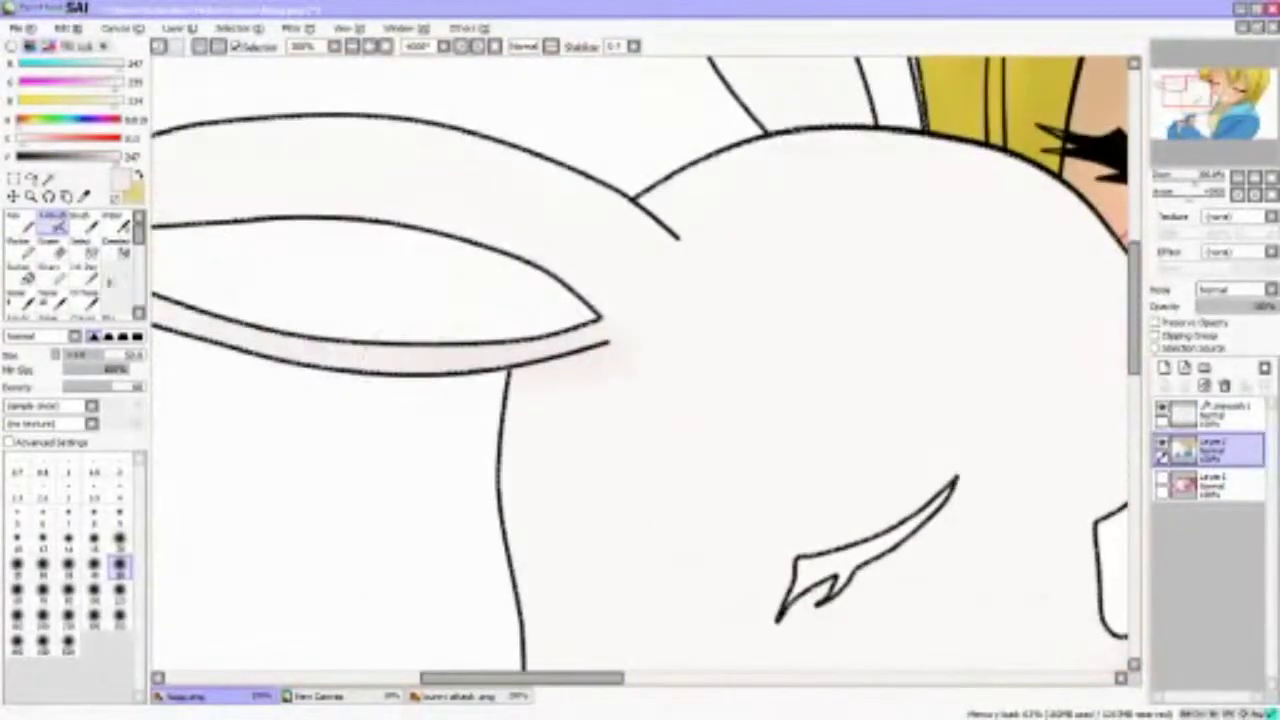
pyautogui.scroll(-2, 537, 271)
pyautogui.scroll(2, 537, 271)
pyautogui.scroll(-4, 623, 194)
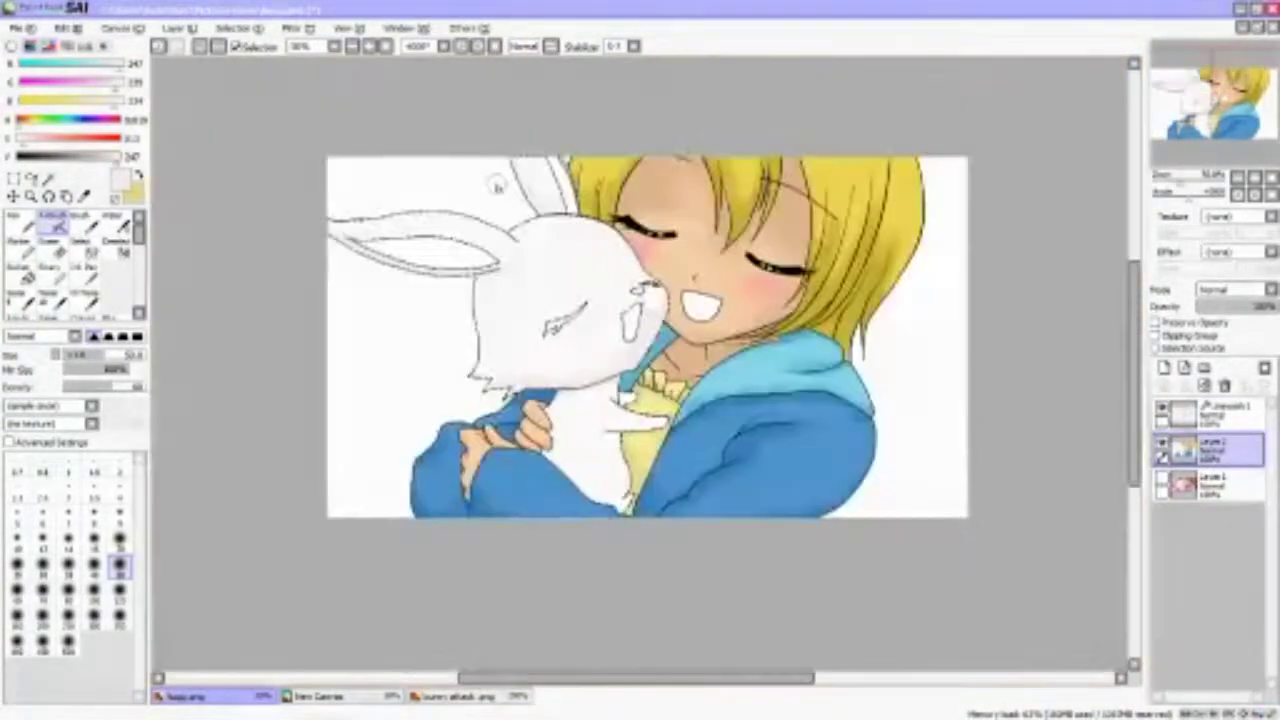
# Airbrush pale pinkish shadows on the bunny's arm and on its body below the head
pyautogui.scroll(4, 643, 228)
pyautogui.scroll(2, 496, 279)
pyautogui.scroll(-2, 471, 600)
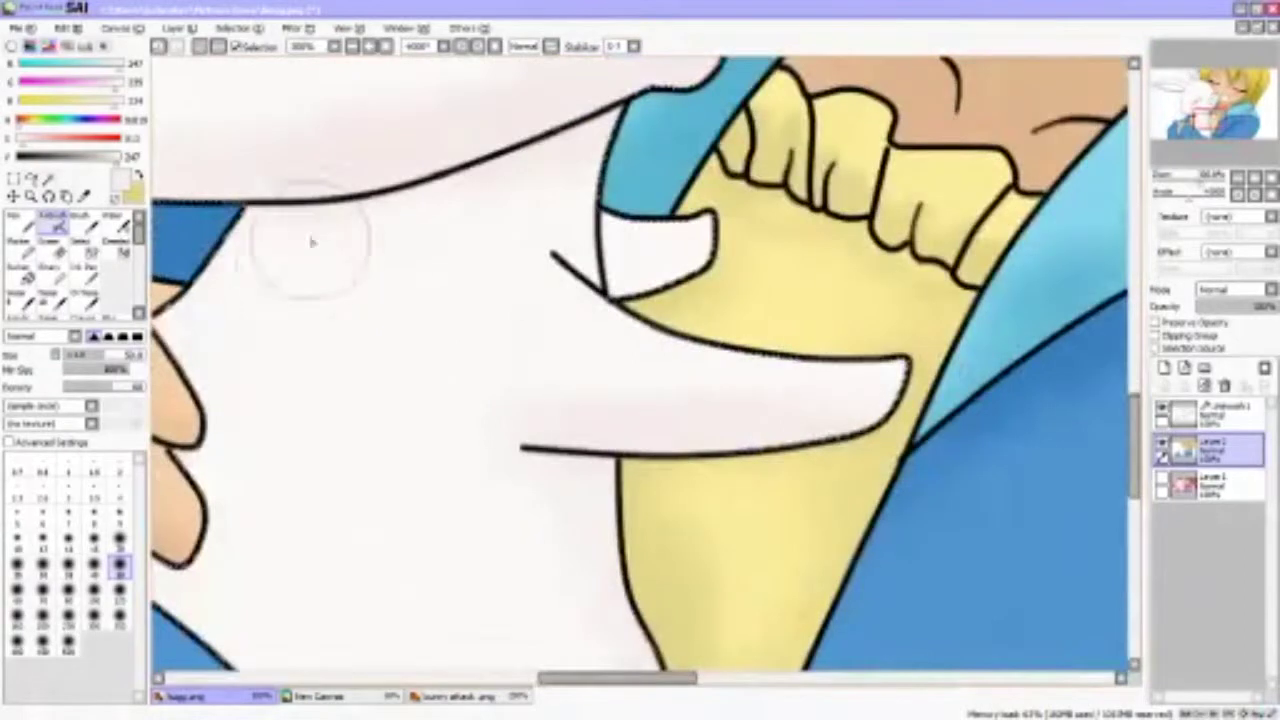
pyautogui.scroll(-2, 314, 243)
pyautogui.scroll(-3, 472, 360)
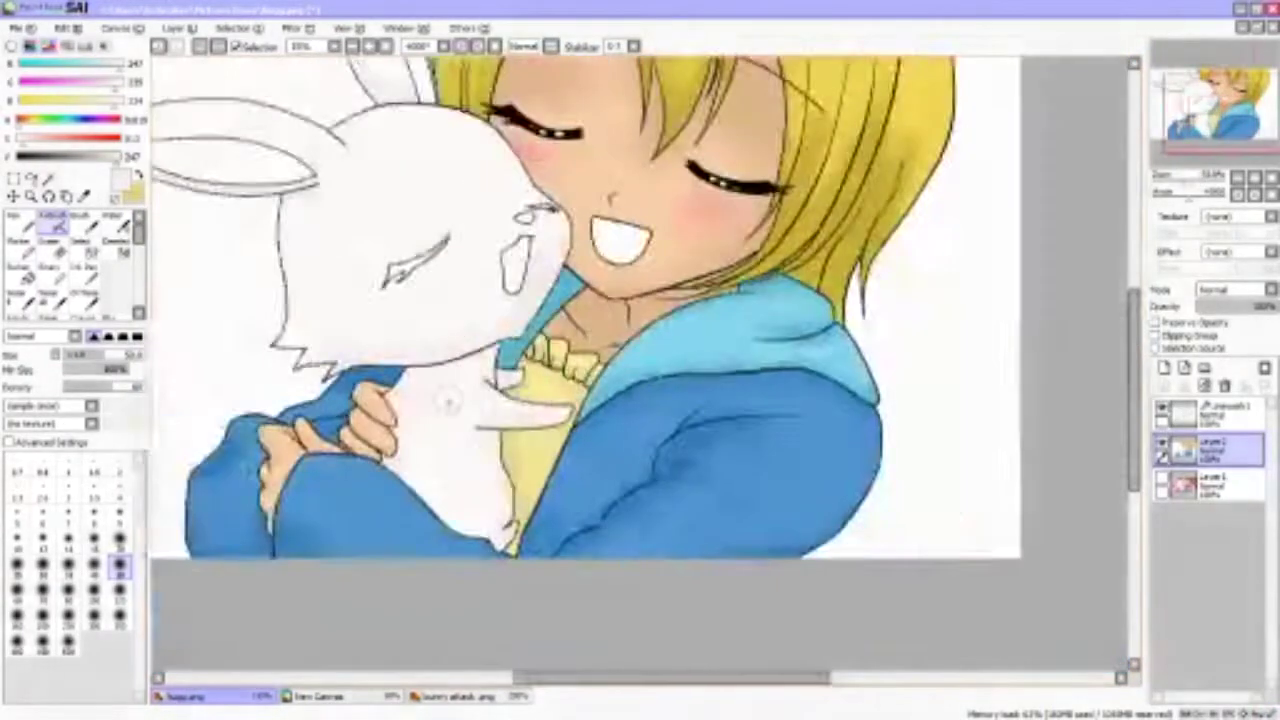
# Airbrush a soft pink blush on the bunny's cheek beneath its closed eye
pyautogui.scroll(2, 680, 457)
pyautogui.scroll(3, 665, 457)
pyautogui.moveTo(660, 448); pyautogui.dragTo(695, 440)
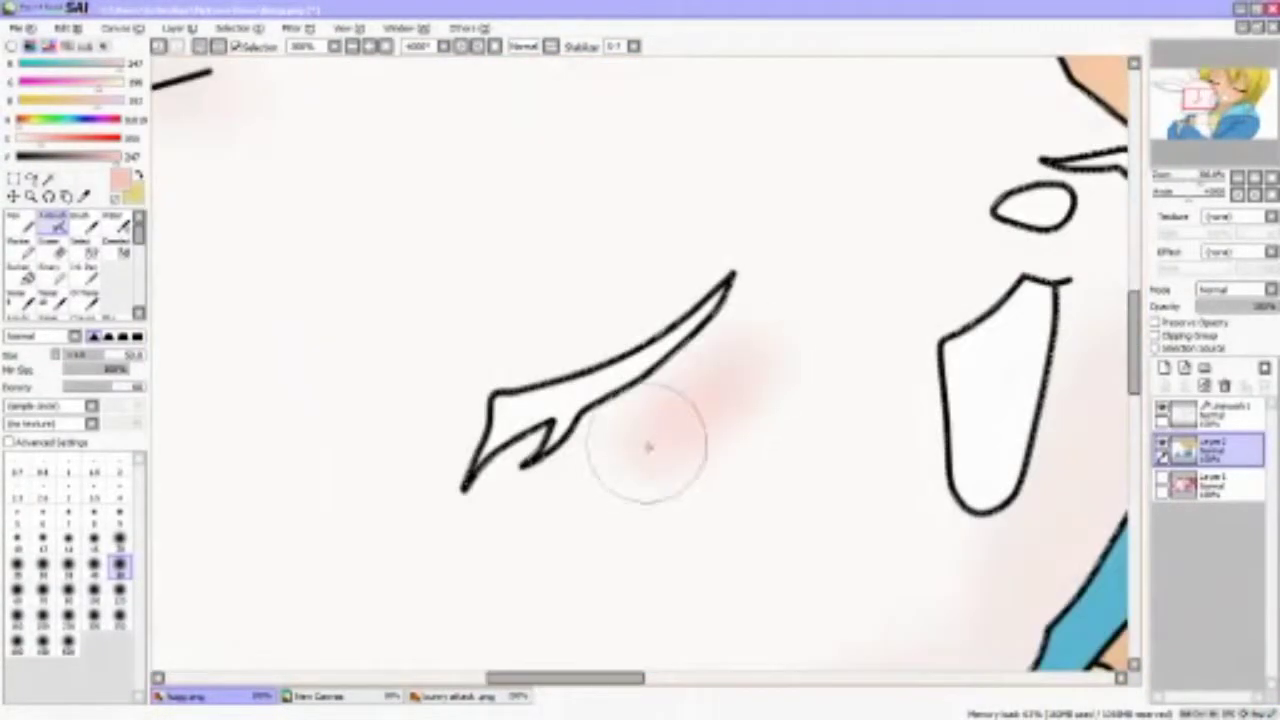
pyautogui.scroll(-1, 690, 445)
pyautogui.scroll(-2, 740, 343)
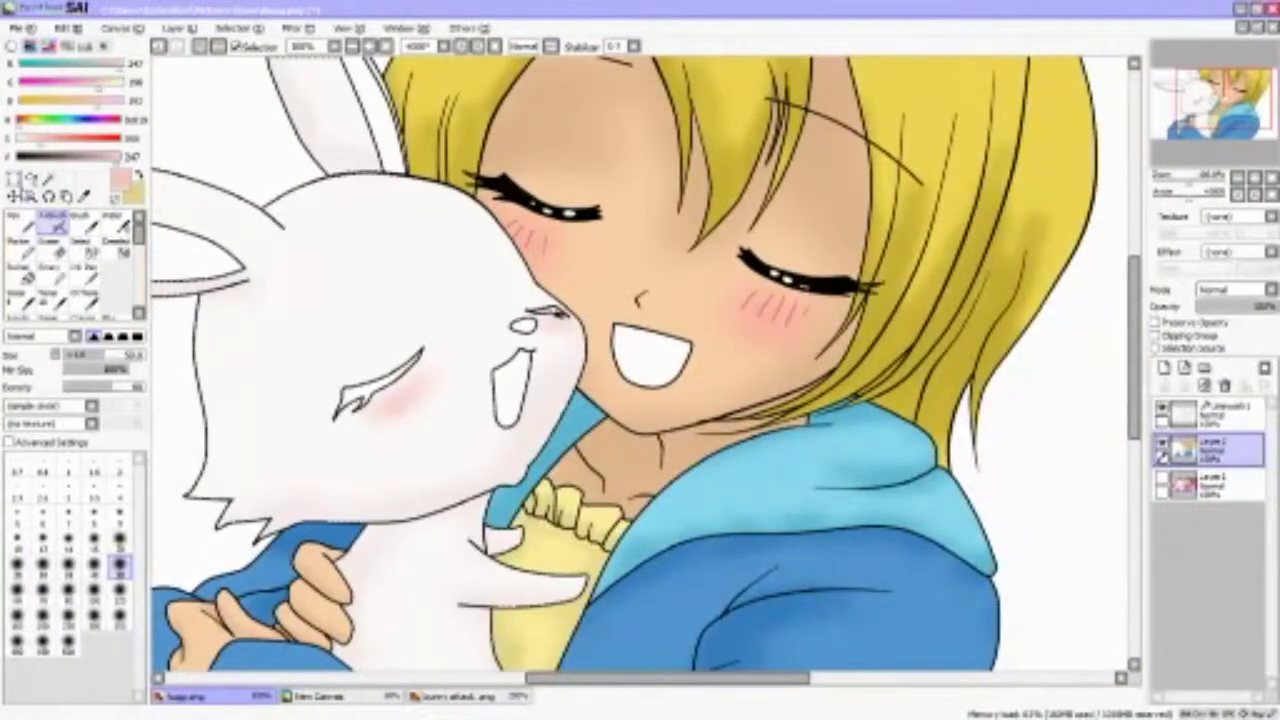
# Select the insides of the bunny's closed eyes on Linework1 with the Magic Wand and fill the narrow tips with the selection pen
pyautogui.click(14, 178)
pyautogui.click(48, 178)
pyautogui.click(1210, 410)
pyautogui.scroll(5, 421, 354)
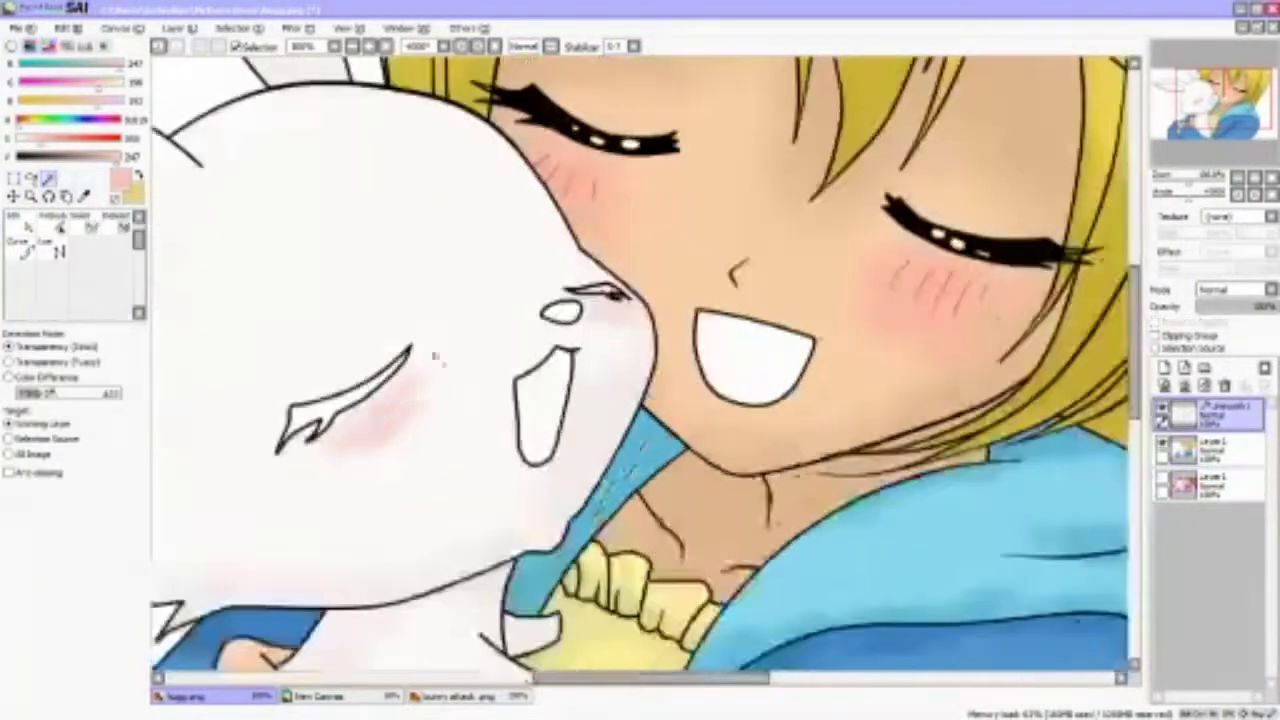
pyautogui.click(421, 352)
pyautogui.press('b')
pyautogui.scroll(5, 208, 517)
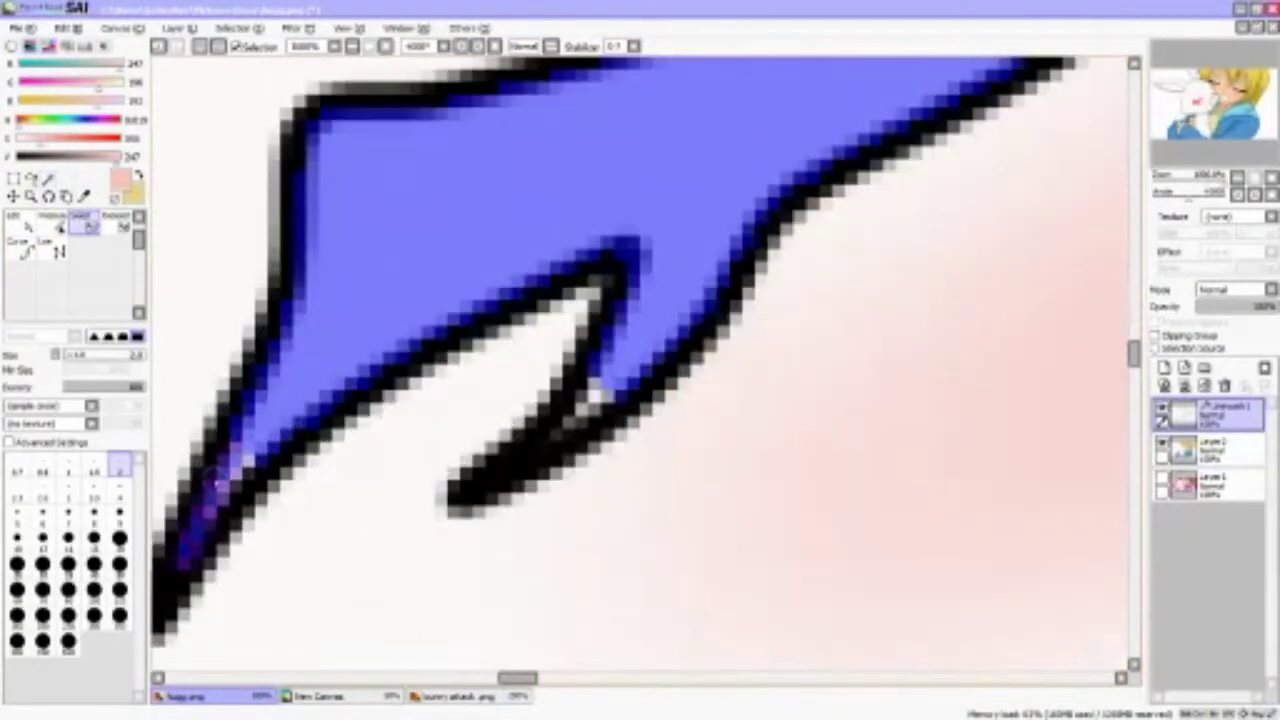
pyautogui.scroll(-5, 640, 360)
pyautogui.scroll(6, 640, 360)
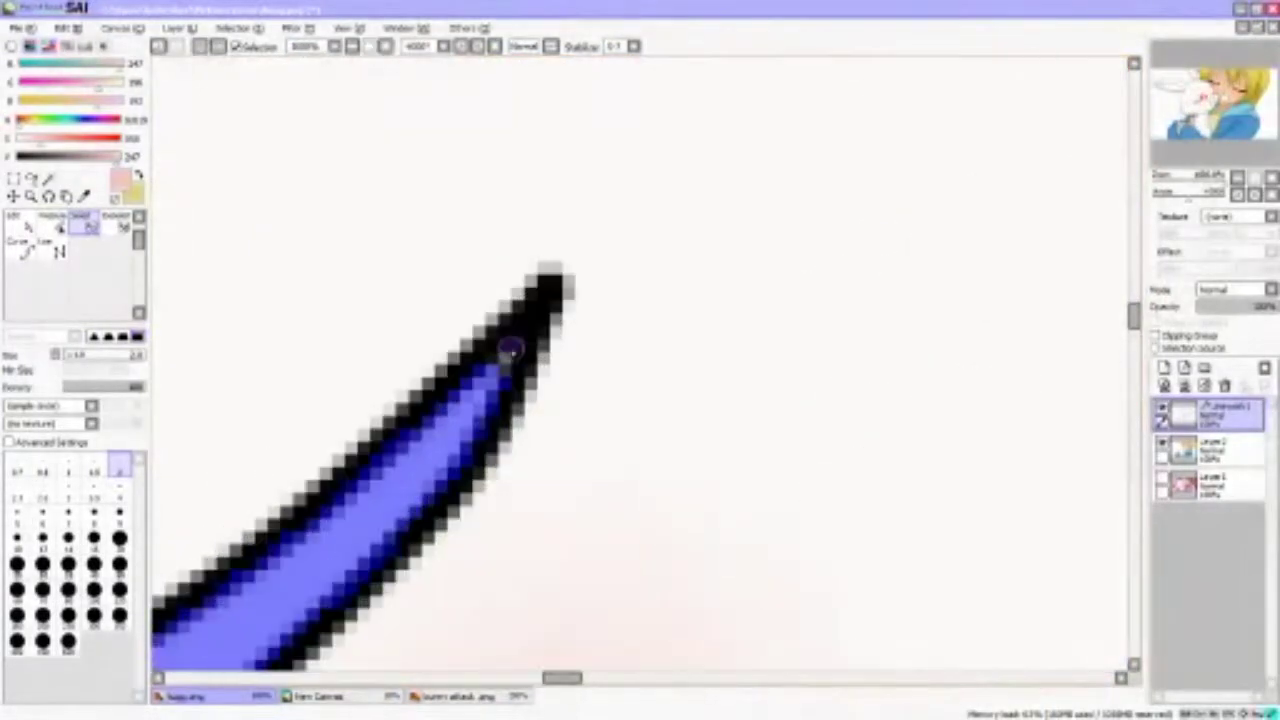
pyautogui.scroll(-5, 615, 432)
# Paint the selected bunny eyes solid black on Layer2
pyautogui.hotkey('ctrl', 'd')
pyautogui.click(1210, 448)
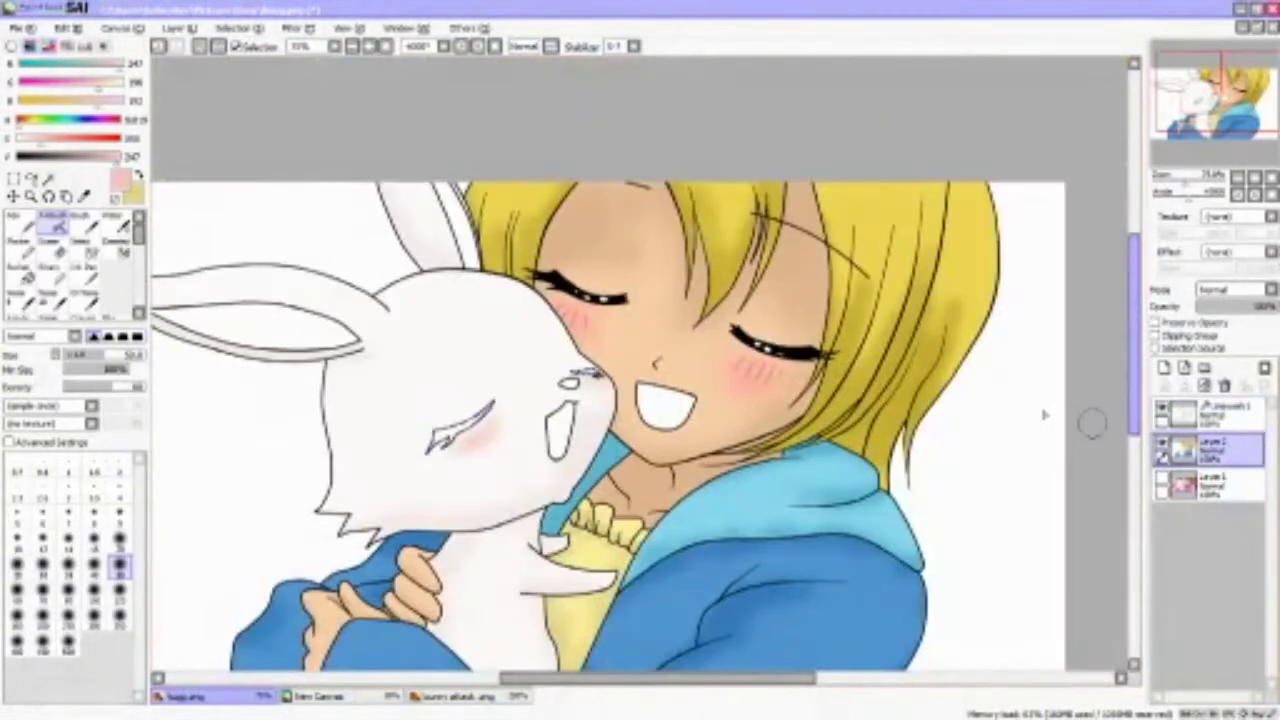
pyautogui.scroll(5, 1072, 365)
pyautogui.scroll(-5, 1072, 365)
pyautogui.press('x')
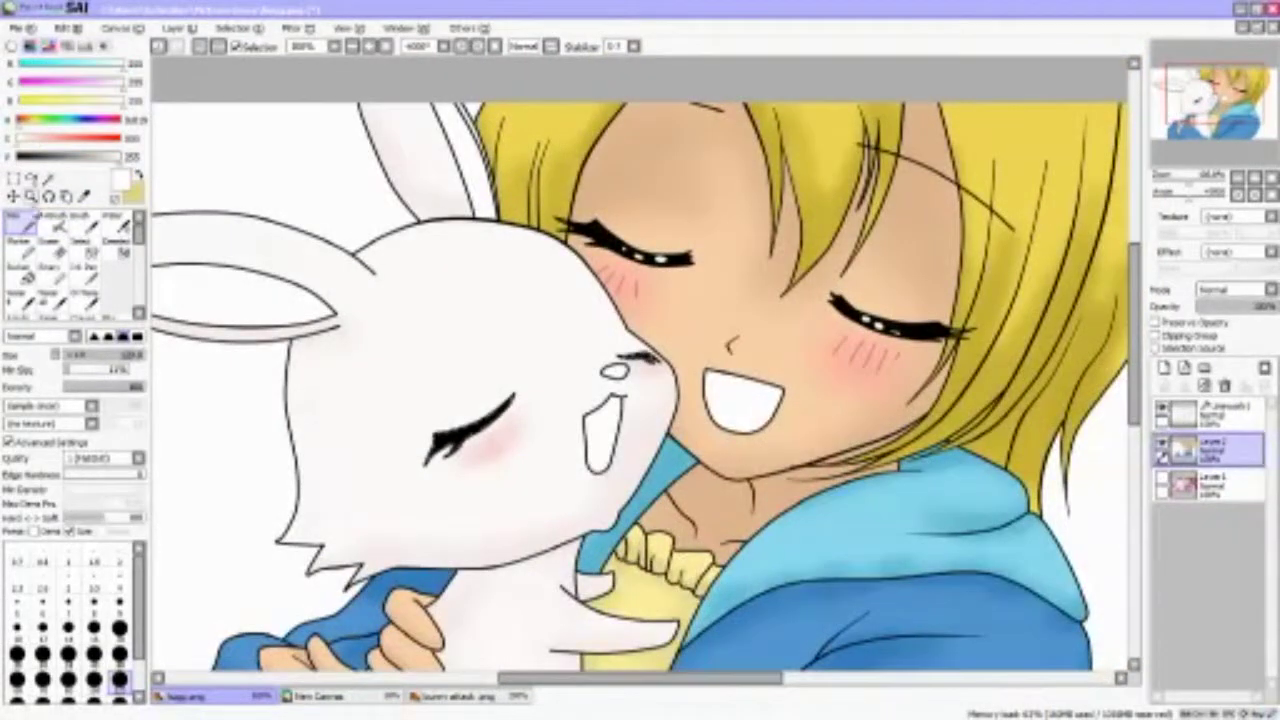
# Add small white highlights inside both of the bunny's black eyes with a small Pen
pyautogui.scroll(8, 500, 406)
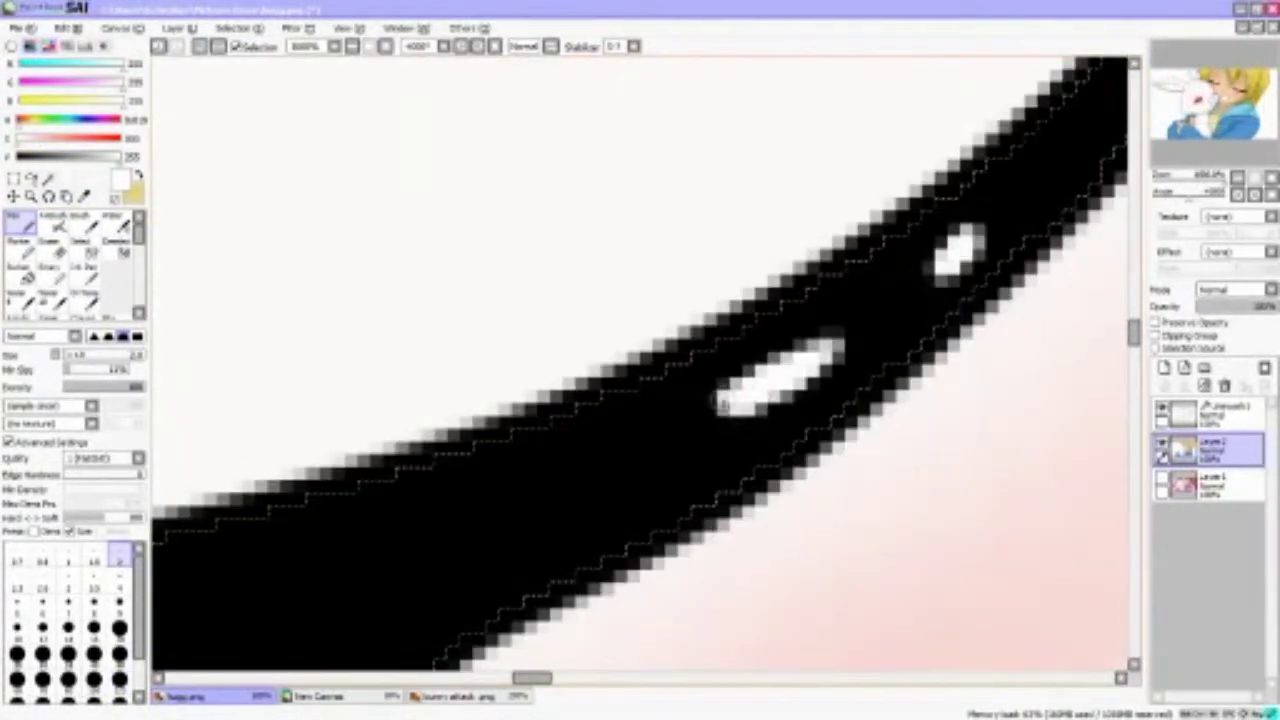
pyautogui.scroll(-5, 719, 403)
pyautogui.scroll(5, 720, 267)
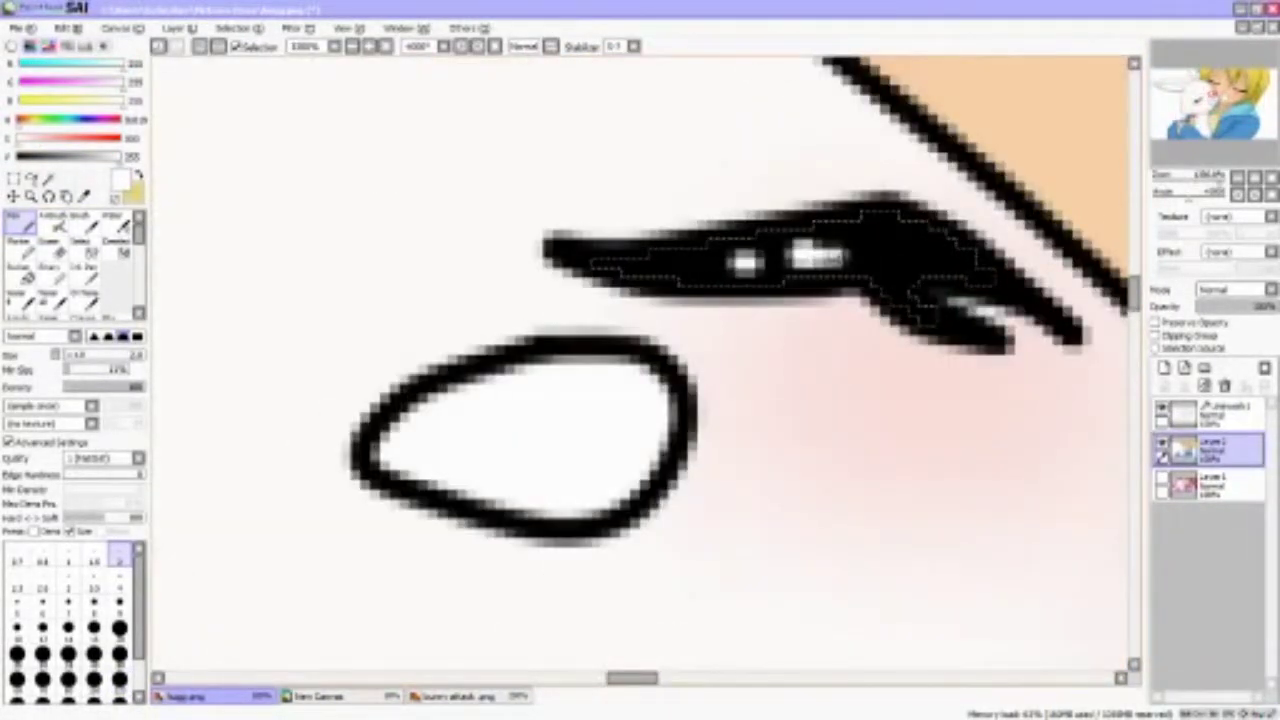
pyautogui.scroll(-3, 640, 360)
# Select the bunny's nose and mouth from Linework1, painting the nose pink and the mouth rose red on Layer2
pyautogui.click(47, 177)
pyautogui.click(1210, 412)
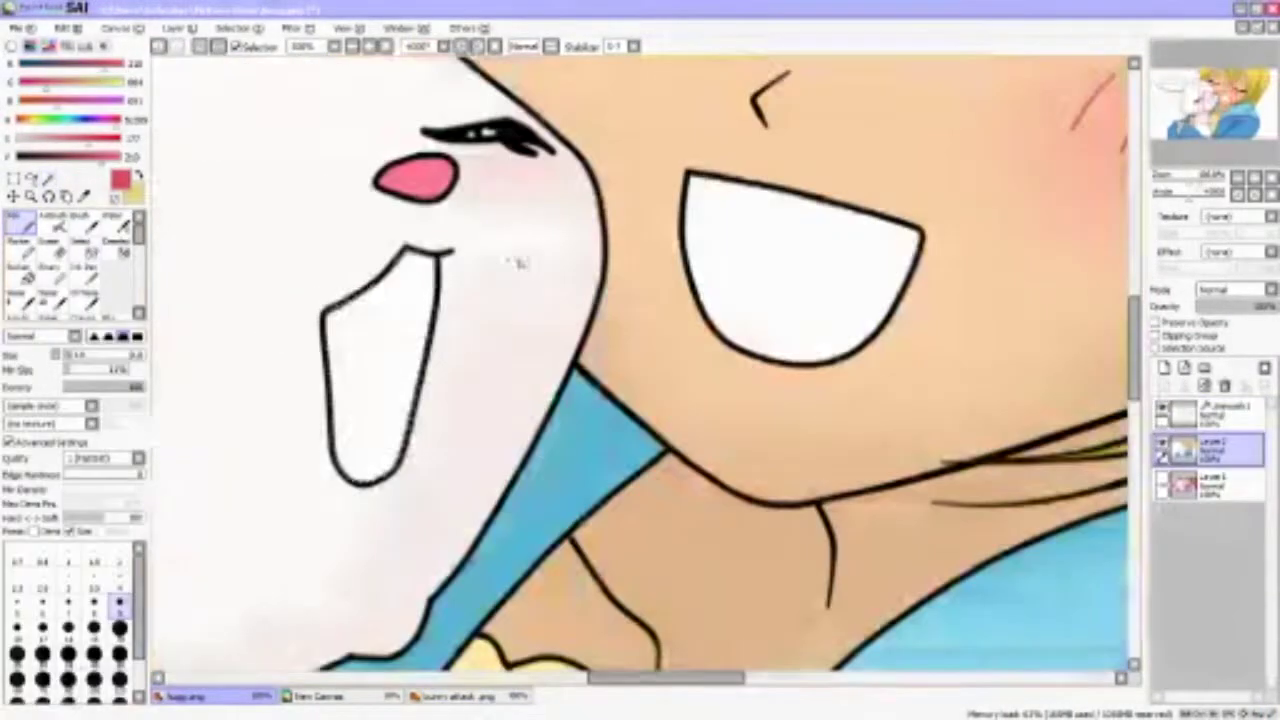
pyautogui.moveTo(355, 305)
pyautogui.mouseDown()
pyautogui.moveTo(330, 480)
pyautogui.moveTo(343, 491)
pyautogui.mouseUp()
# Select the inside of the girl's mouth from Linework1 and paint its tongue area crimson on Layer2, leaving the upper corner unpainted
pyautogui.press('w')
pyautogui.click(1210, 412)
pyautogui.click(1210, 448)
pyautogui.press('n')
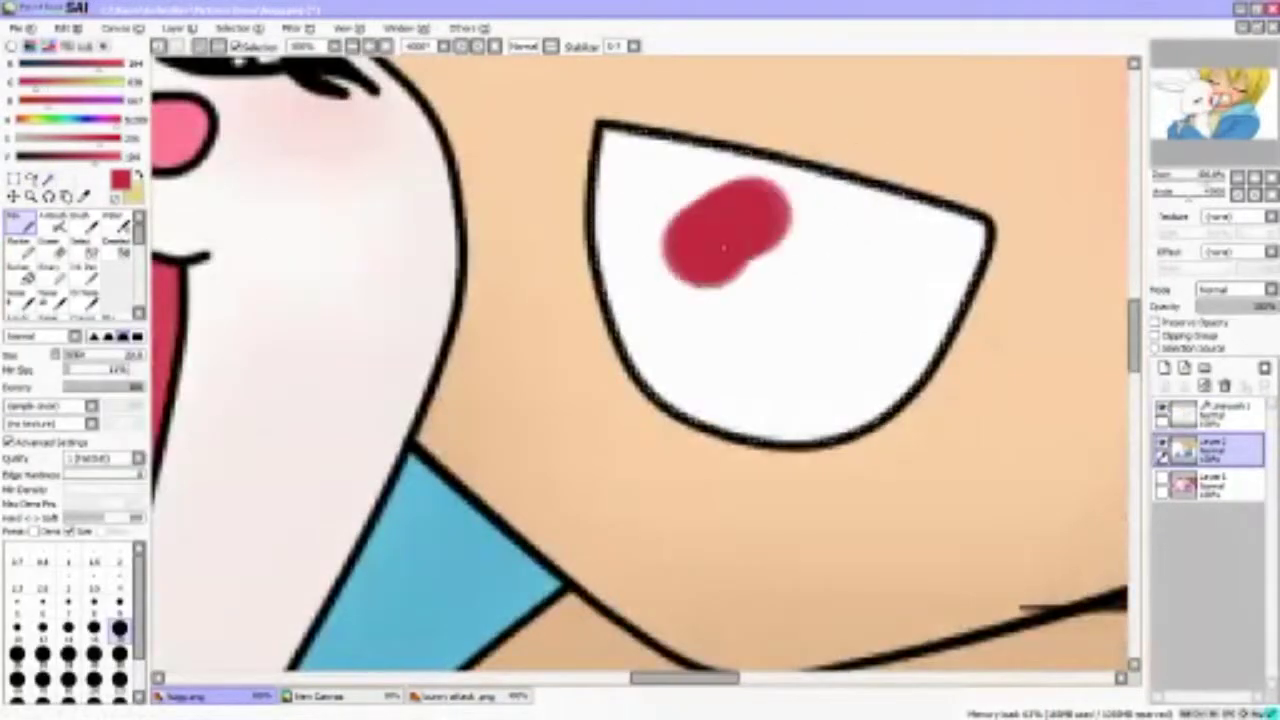
pyautogui.moveTo(729, 229)
pyautogui.mouseDown()
pyautogui.moveTo(672, 342)
pyautogui.moveTo(756, 358)
pyautogui.moveTo(797, 296)
pyautogui.mouseUp()
# Airbrush darker red shading along the top of the girl's mouth and paint its unpainted corner dark red with the Pen
pyautogui.scroll(-2, 780, 285)
pyautogui.click(55, 215)
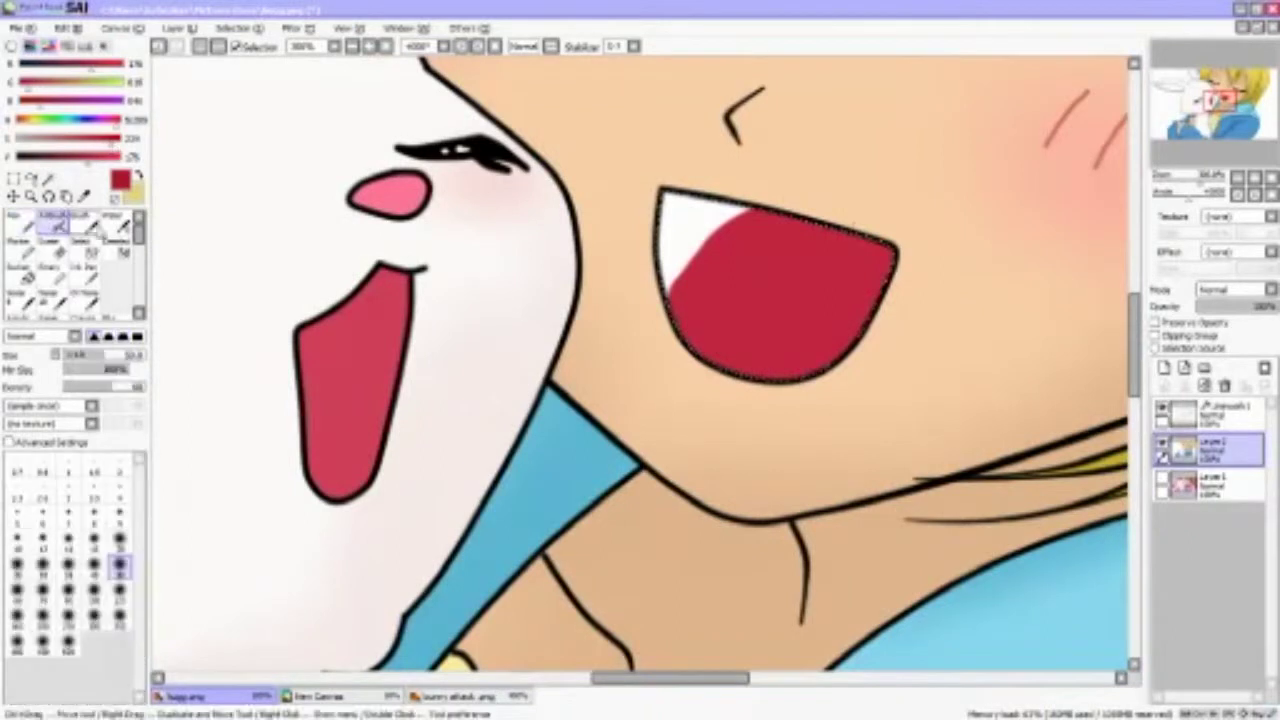
pyautogui.scroll(2, 957, 486)
pyautogui.moveTo(957, 486)
pyautogui.mouseDown()
pyautogui.moveTo(738, 183)
pyautogui.moveTo(580, 270)
pyautogui.mouseUp()
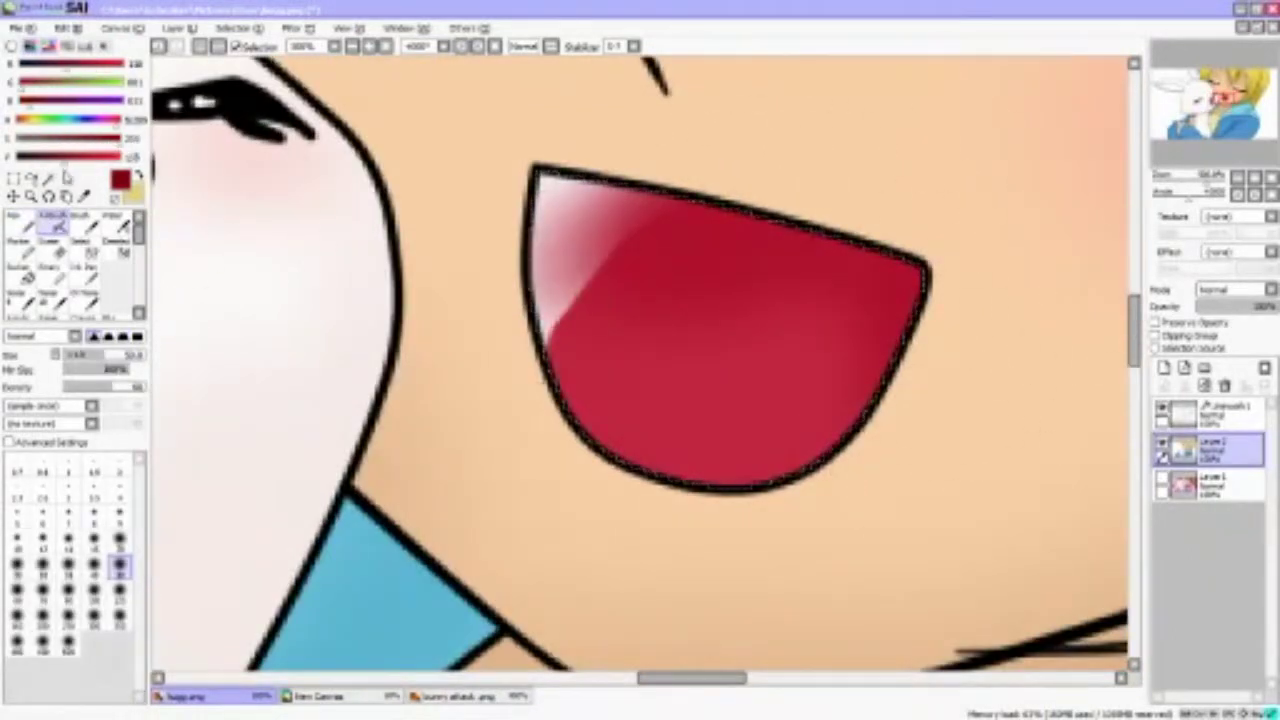
pyautogui.click(16, 215)
pyautogui.moveTo(509, 323); pyautogui.dragTo(615, 215)
pyautogui.scroll(-3, 566, 230)
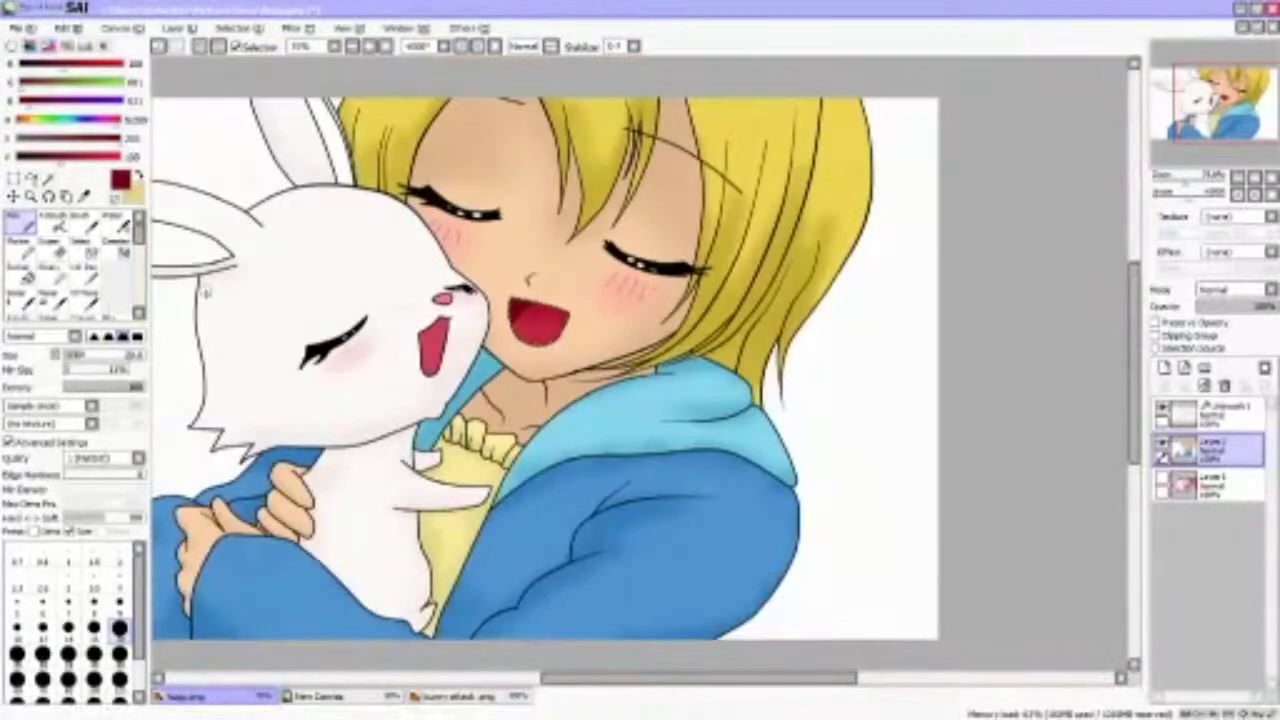
# Paint the bunny's inner ears coral red on Layer2 and shade them, using bunny attack.png as the colour reference
pyautogui.hotkey('ctrl', 't')
pyautogui.scroll(2, 640, 400)
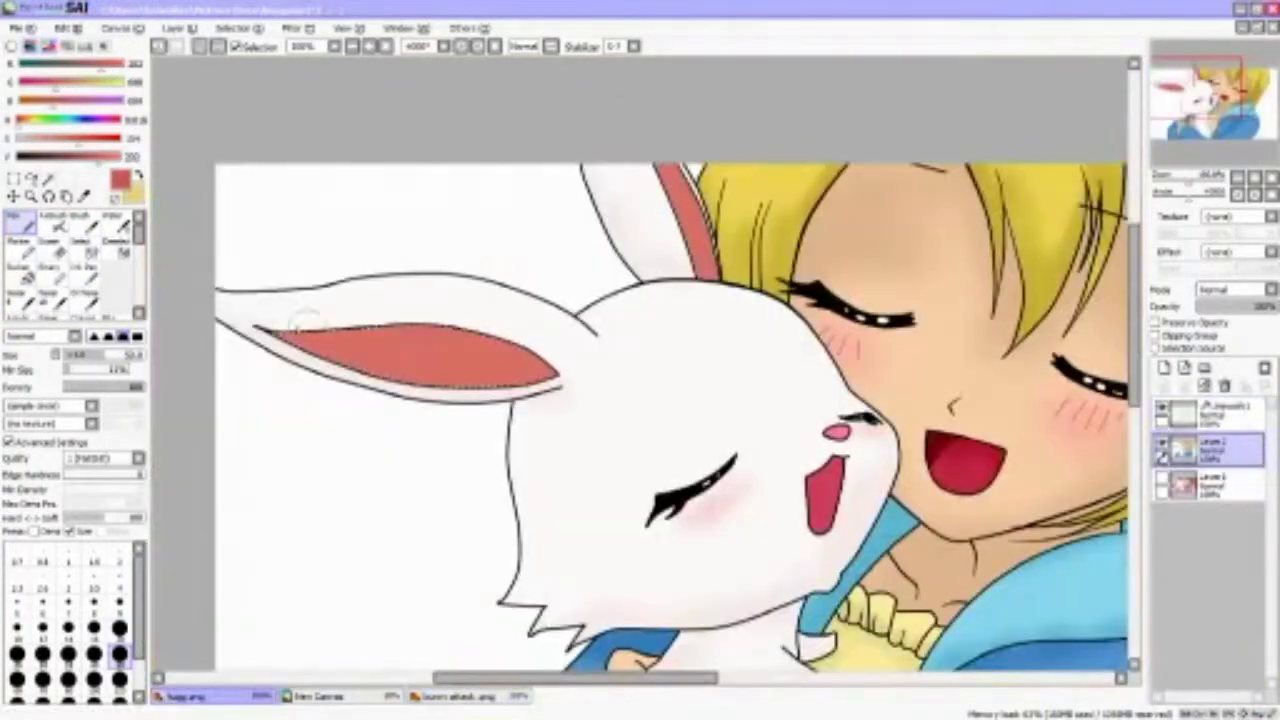
pyautogui.scroll(4, 303, 318)
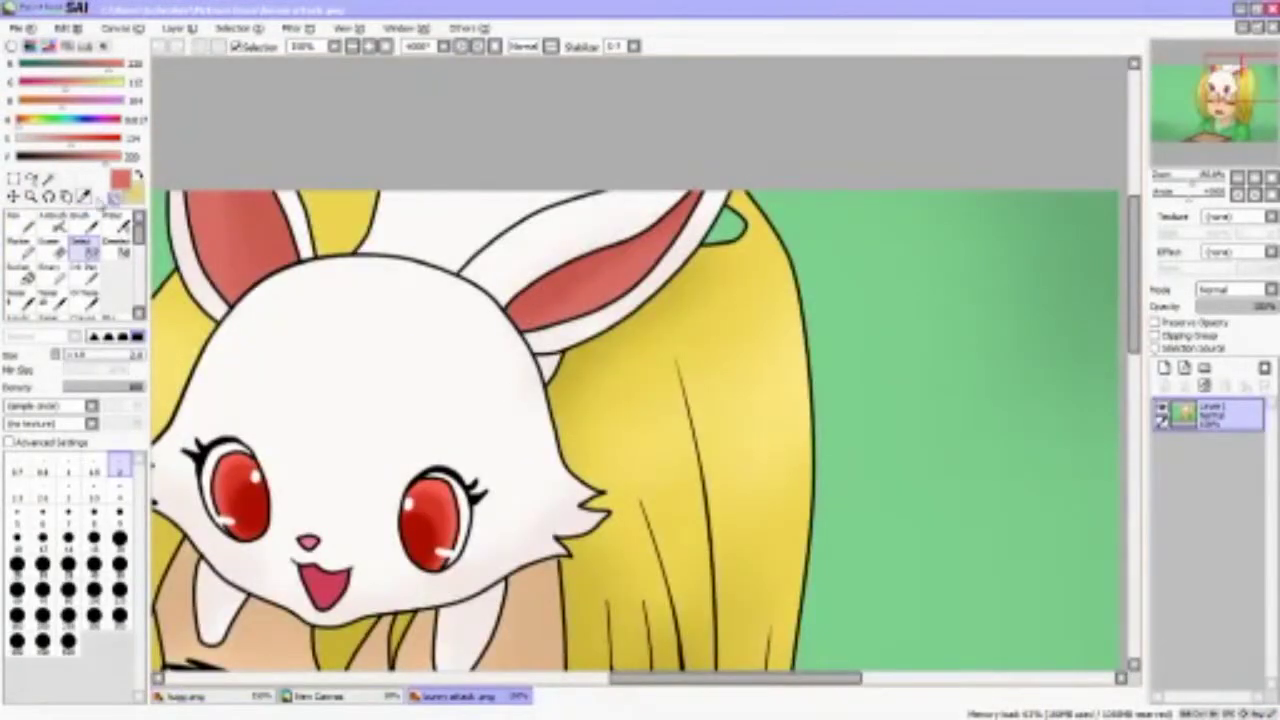
pyautogui.click(86, 196)
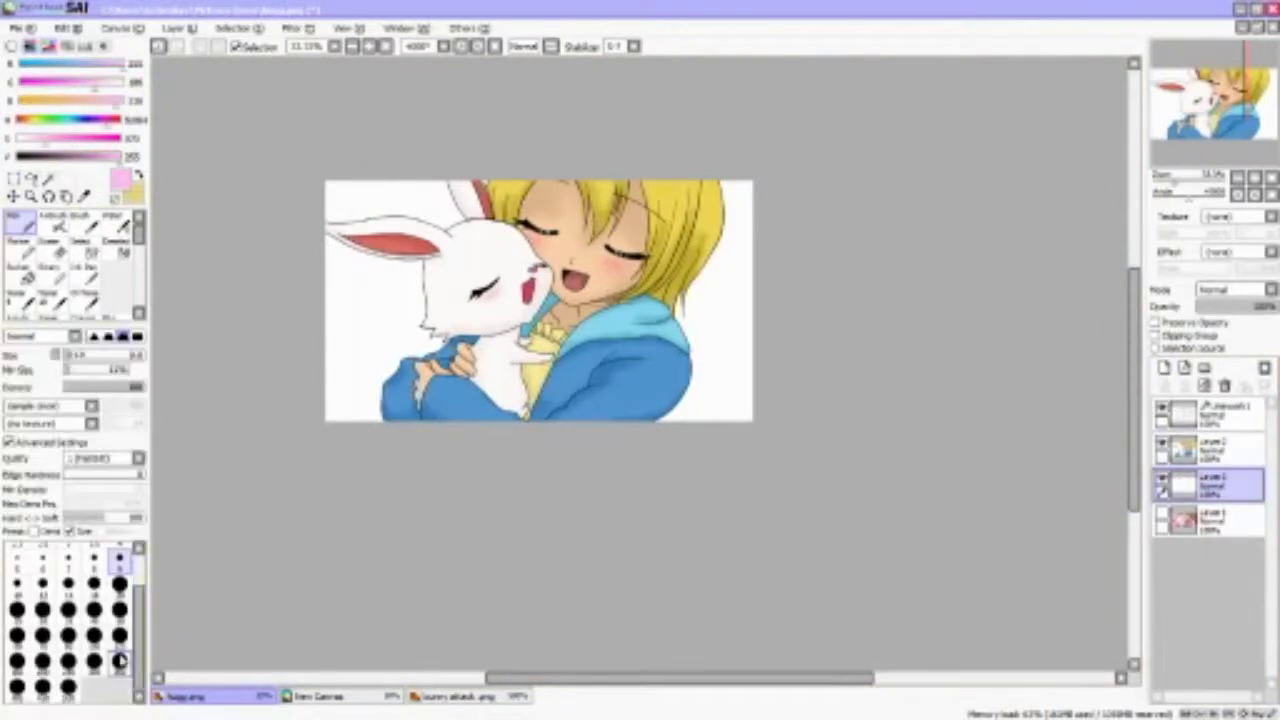
# Paint the background flat light pink on Layer3 and airbrush a darker pink heart on Layer4 beside the bunny
pyautogui.moveTo(350, 410)
pyautogui.mouseDown()
pyautogui.moveTo(700, 330)
pyautogui.moveTo(515, 160)
pyautogui.mouseUp()
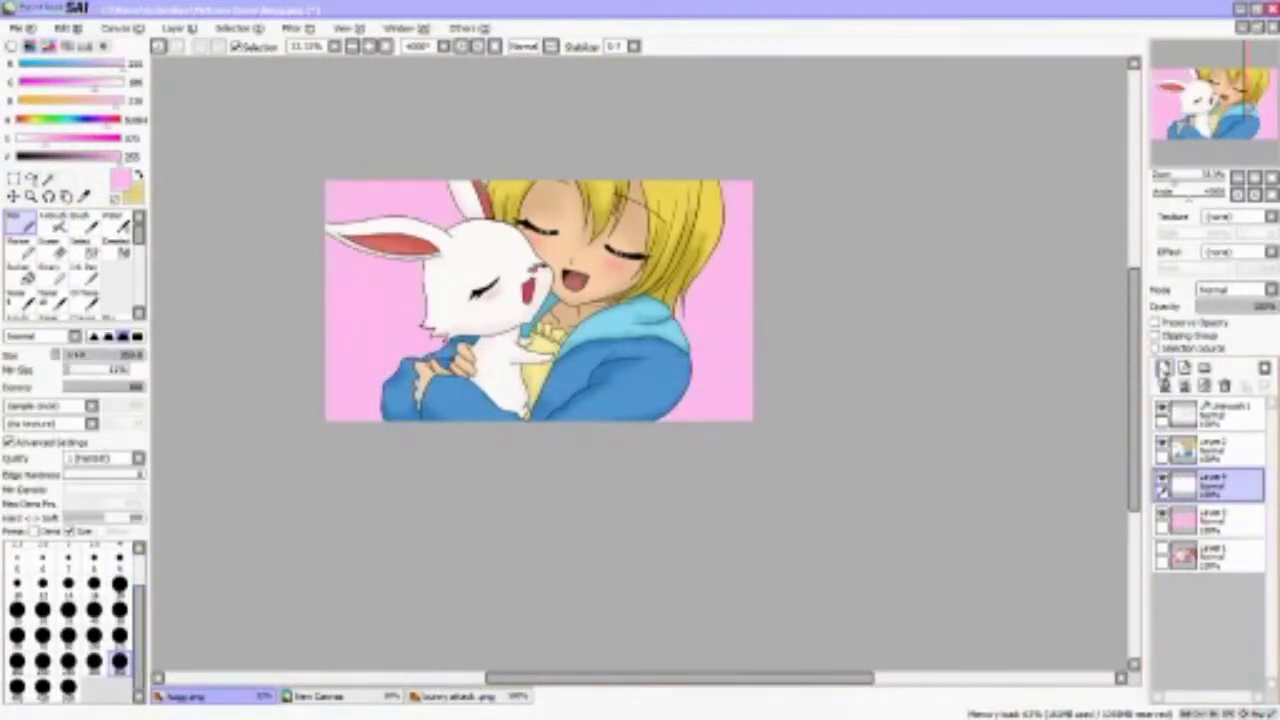
pyautogui.click(55, 220)
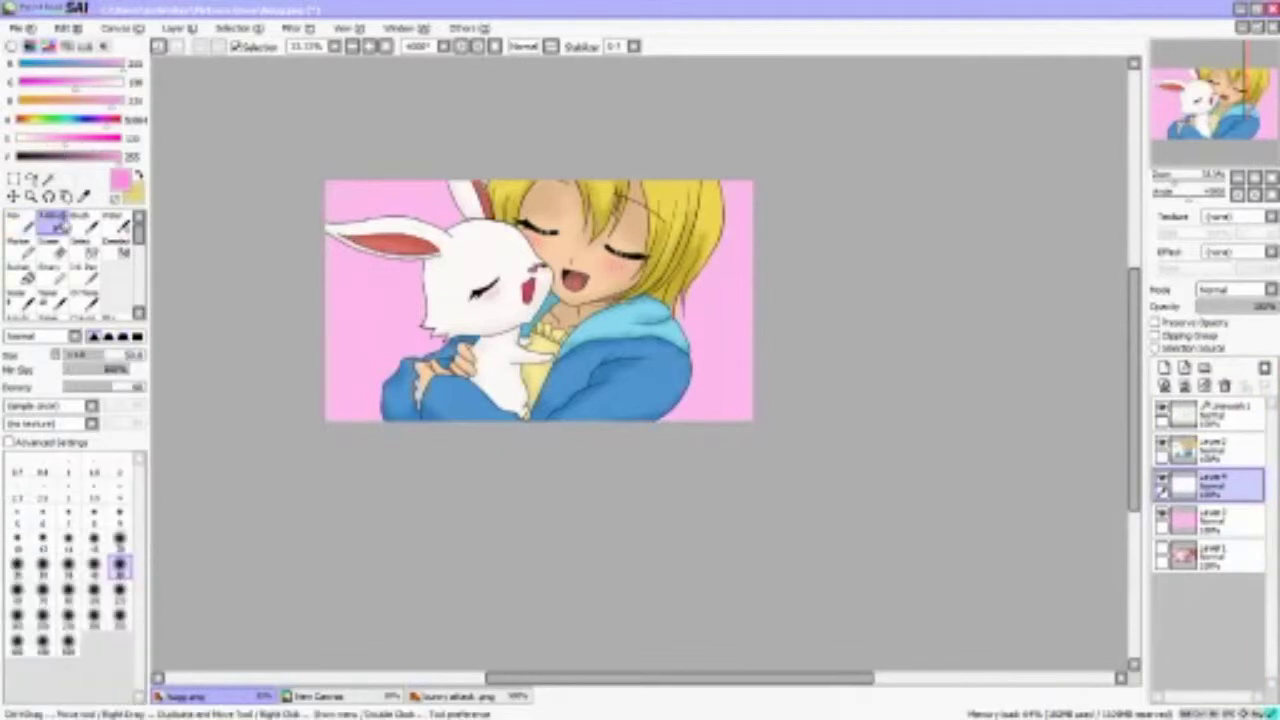
pyautogui.scroll(6, 400, 310)
pyautogui.moveTo(520, 580)
pyautogui.mouseDown()
pyautogui.moveTo(406, 291)
pyautogui.moveTo(551, 340)
pyautogui.moveTo(631, 491)
pyautogui.moveTo(609, 386)
pyautogui.moveTo(566, 437)
pyautogui.moveTo(466, 249)
pyautogui.mouseUp()
# Airbrush more darker pink hearts on Layer4, including a large one in the background beside the girl's hair and hood
pyautogui.scroll(-6, 631, 362)
pyautogui.scroll(6, 631, 362)
pyautogui.moveTo(631, 362)
pyautogui.mouseDown()
pyautogui.moveTo(411, 249)
pyautogui.moveTo(591, 369)
pyautogui.moveTo(601, 517)
pyautogui.moveTo(755, 359)
pyautogui.moveTo(618, 398)
pyautogui.moveTo(651, 509)
pyautogui.moveTo(534, 309)
pyautogui.mouseUp()
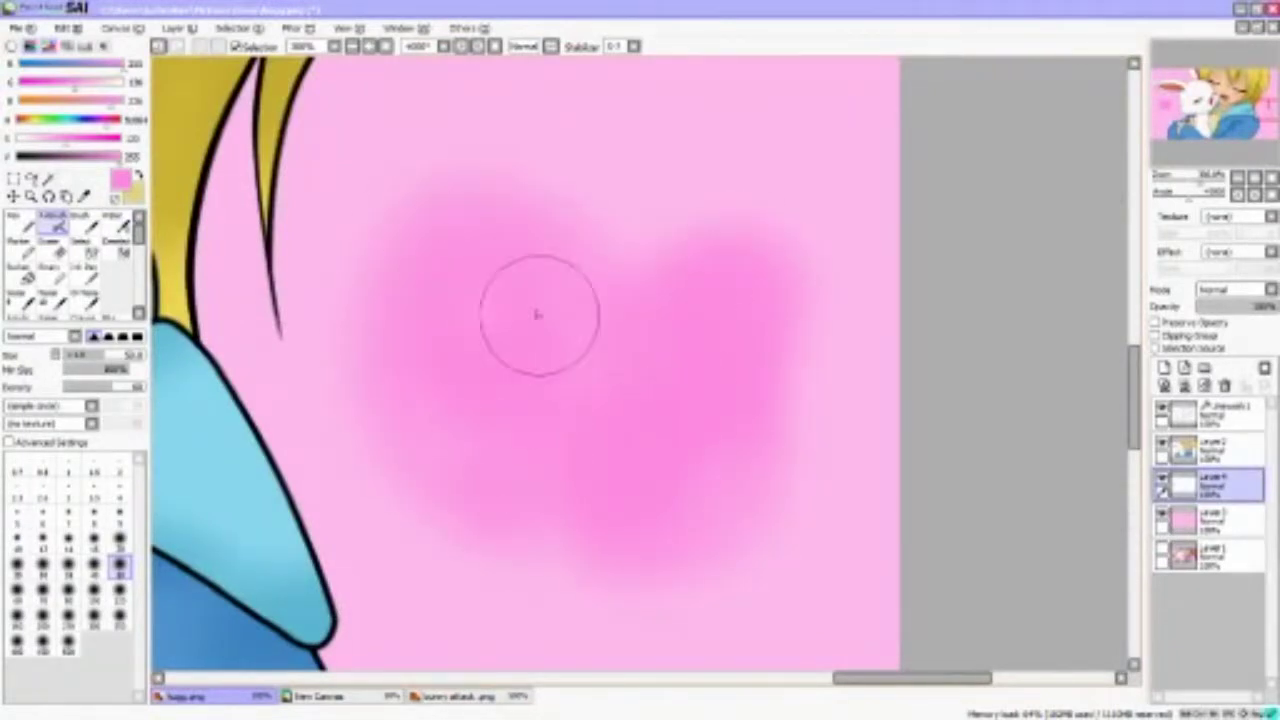
pyautogui.scroll(-3, 800, 280)
pyautogui.scroll(1, 571, 257)
pyautogui.scroll(-5, 689, 204)
pyautogui.scroll(7, 689, 204)
pyautogui.moveTo(623, 186)
pyautogui.mouseDown()
pyautogui.moveTo(703, 233)
pyautogui.moveTo(812, 224)
pyautogui.moveTo(773, 160)
pyautogui.moveTo(721, 267)
pyautogui.moveTo(680, 222)
pyautogui.mouseUp()
pyautogui.scroll(-5, 680, 222)
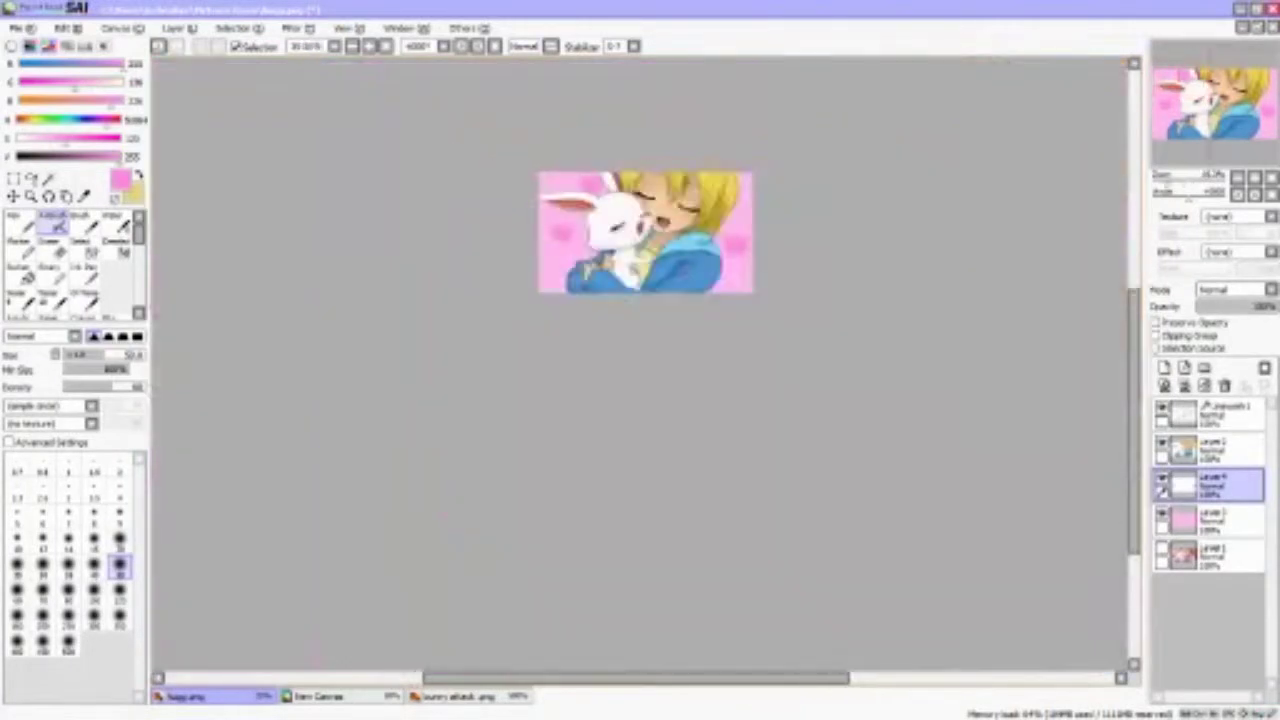
# Airbrush darker pink hearts on Layer4 in the lower background, one beside each jacket sleeve
pyautogui.scroll(6, 548, 275)
pyautogui.moveTo(548, 275); pyautogui.dragTo(456, 388)
pyautogui.moveTo(487, 336); pyautogui.dragTo(582, 297)
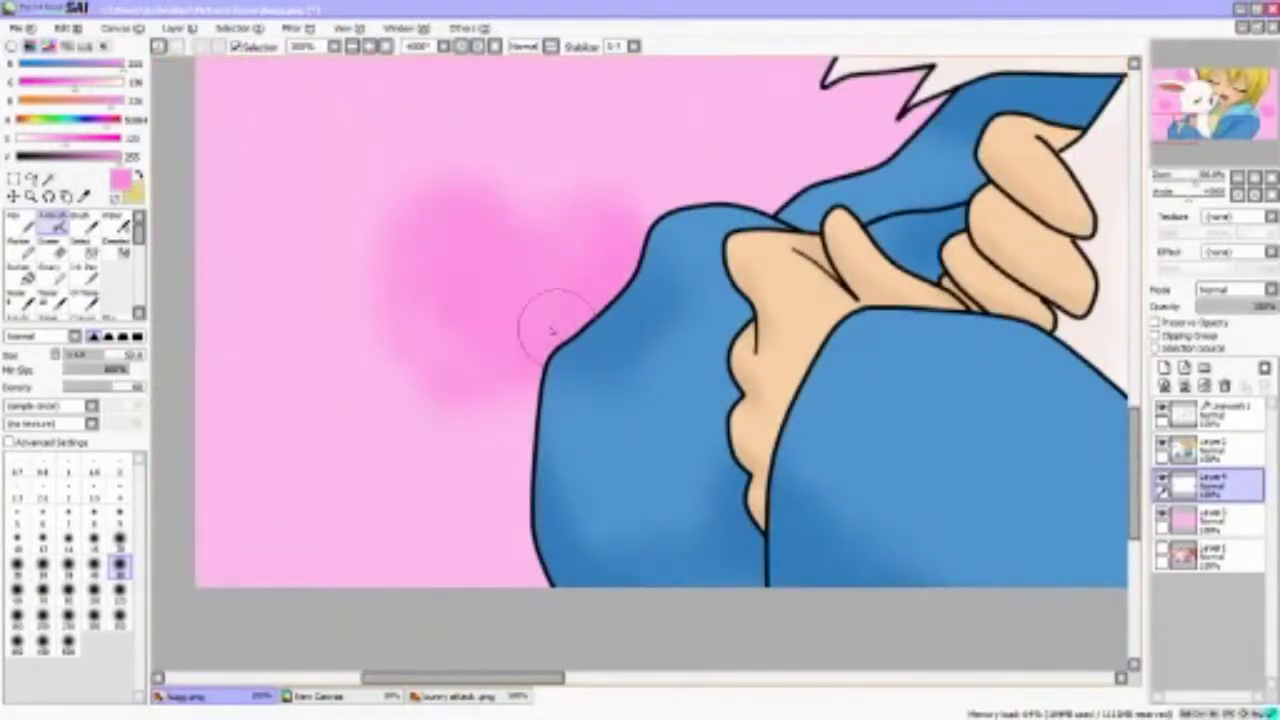
pyautogui.scroll(-5, 552, 330)
pyautogui.scroll(6, 663, 306)
pyautogui.moveTo(663, 306)
pyautogui.mouseDown()
pyautogui.moveTo(703, 286)
pyautogui.moveTo(689, 382)
pyautogui.mouseUp()
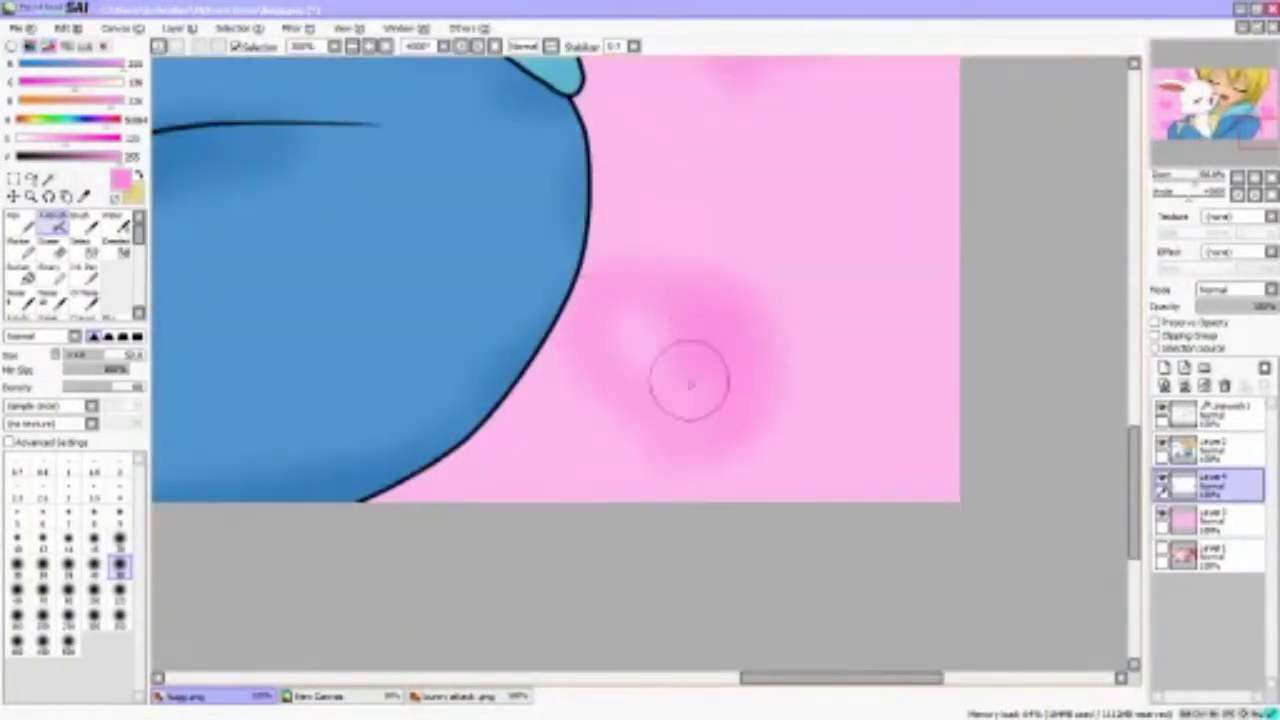
pyautogui.scroll(-3, 636, 304)
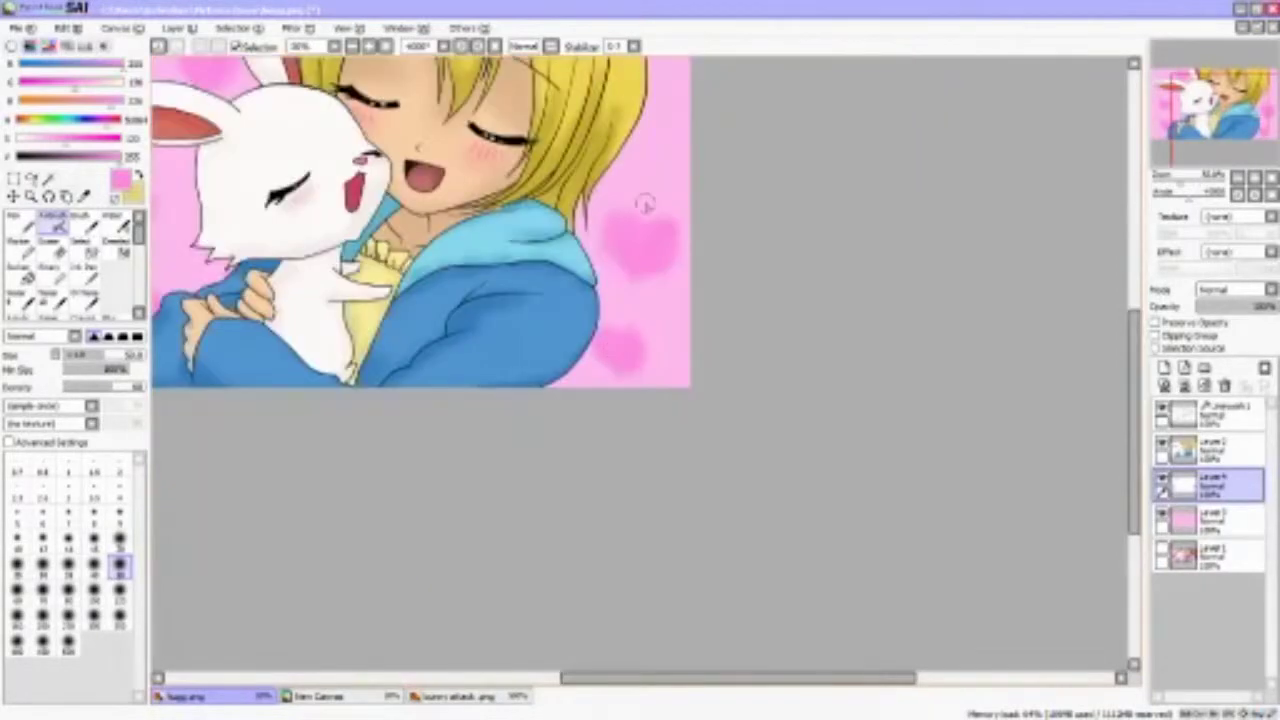
# Airbrush a darker pink heart on Layer4 in the upper background beside the outer edge of the girl's hair
pyautogui.scroll(3, 644, 204)
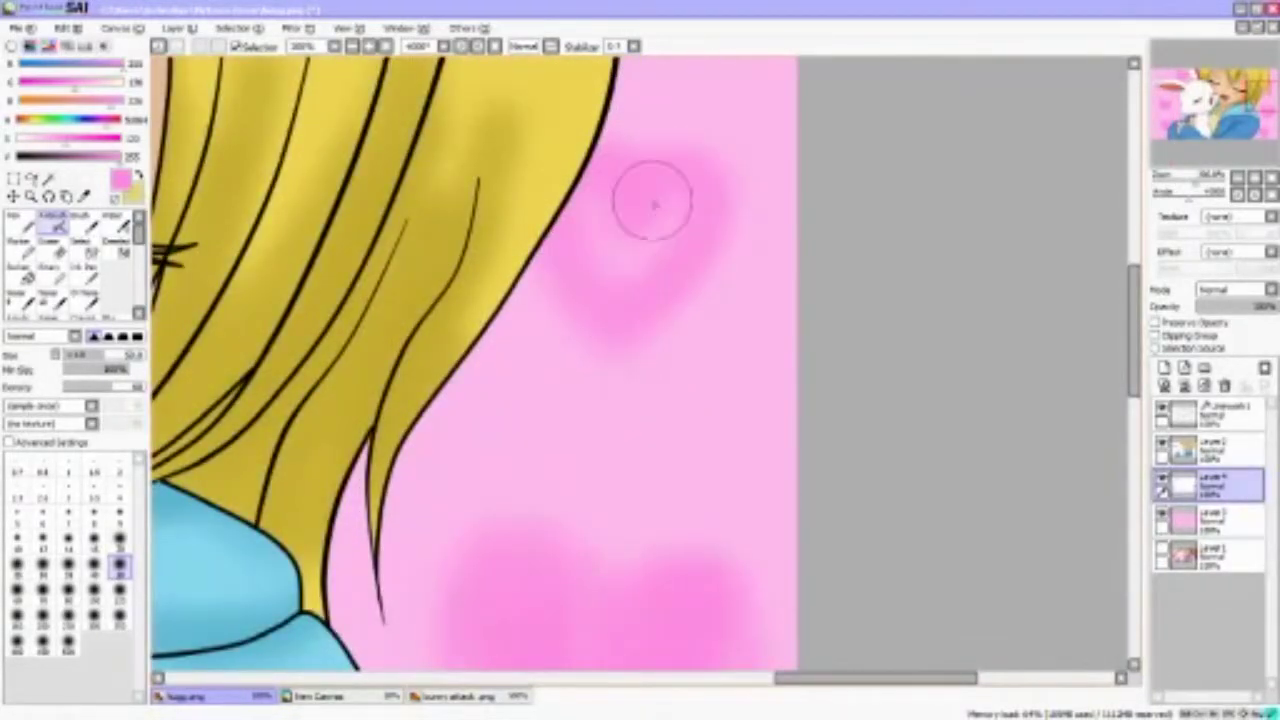
pyautogui.scroll(-5, 630, 280)
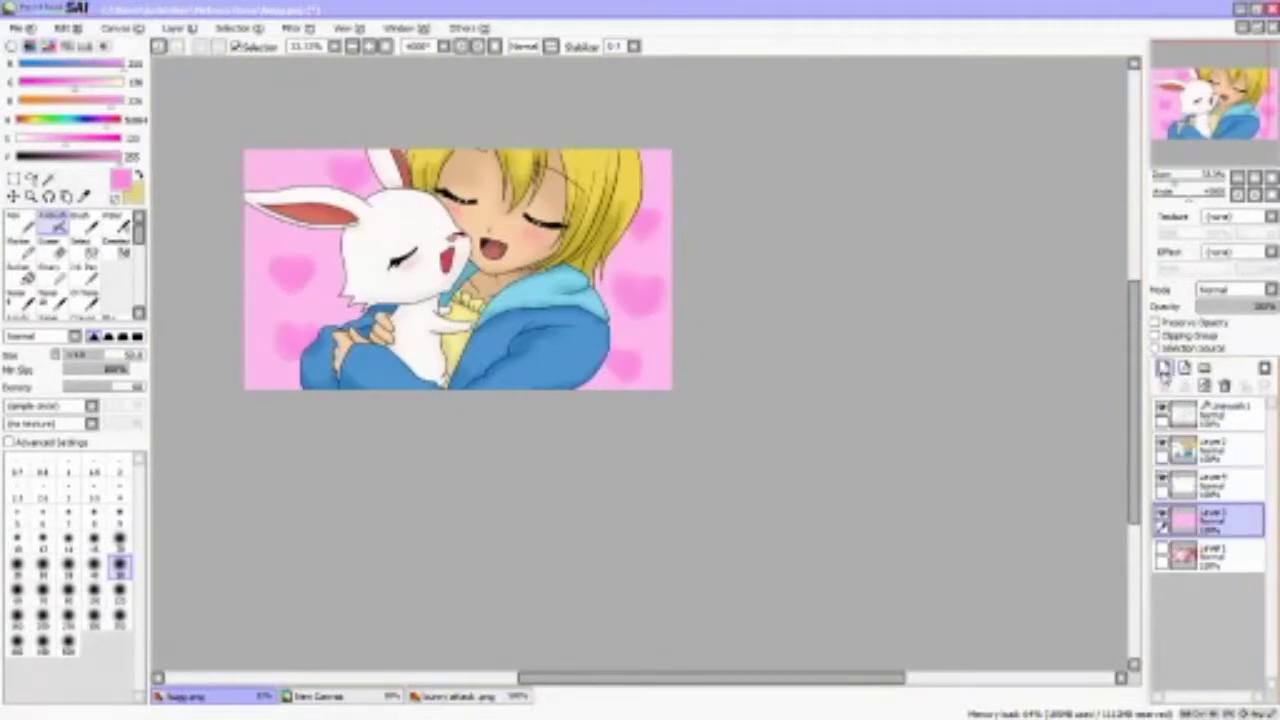
# Add a new layer between Layer4 and the pink background layer and airbrush pale yellow wings on both sides of the heart beside the bunny
pyautogui.scroll(8, 486, 214)
pyautogui.moveTo(486, 214)
pyautogui.mouseDown()
pyautogui.moveTo(491, 166)
pyautogui.moveTo(332, 259)
pyautogui.moveTo(457, 188)
pyautogui.mouseUp()
pyautogui.scroll(-2, 808, 309)
pyautogui.moveTo(808, 309); pyautogui.dragTo(969, 377)
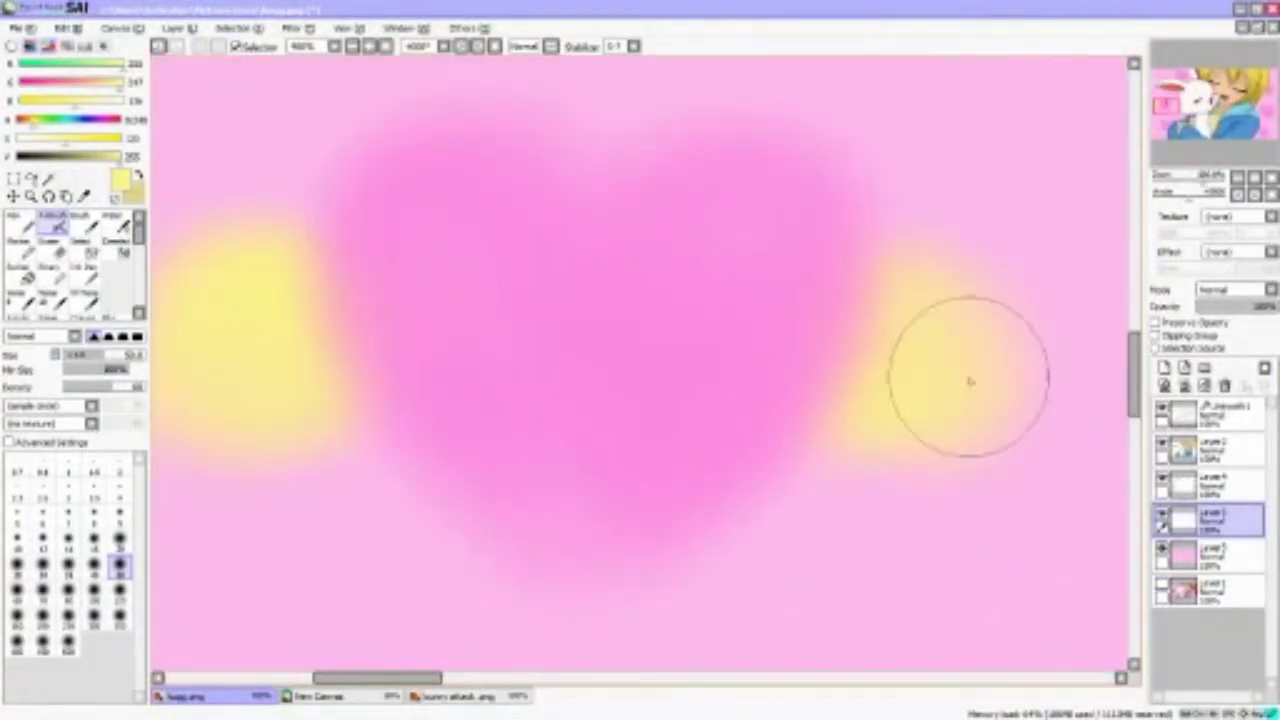
# Airbrush matching pale yellow wings behind the remaining pink hearts around the bunny, the girl's hair and the jacket sleeves
pyautogui.scroll(3, 537, 243)
pyautogui.moveTo(450, 200); pyautogui.dragTo(433, 285)
pyautogui.scroll(-3, 816, 270)
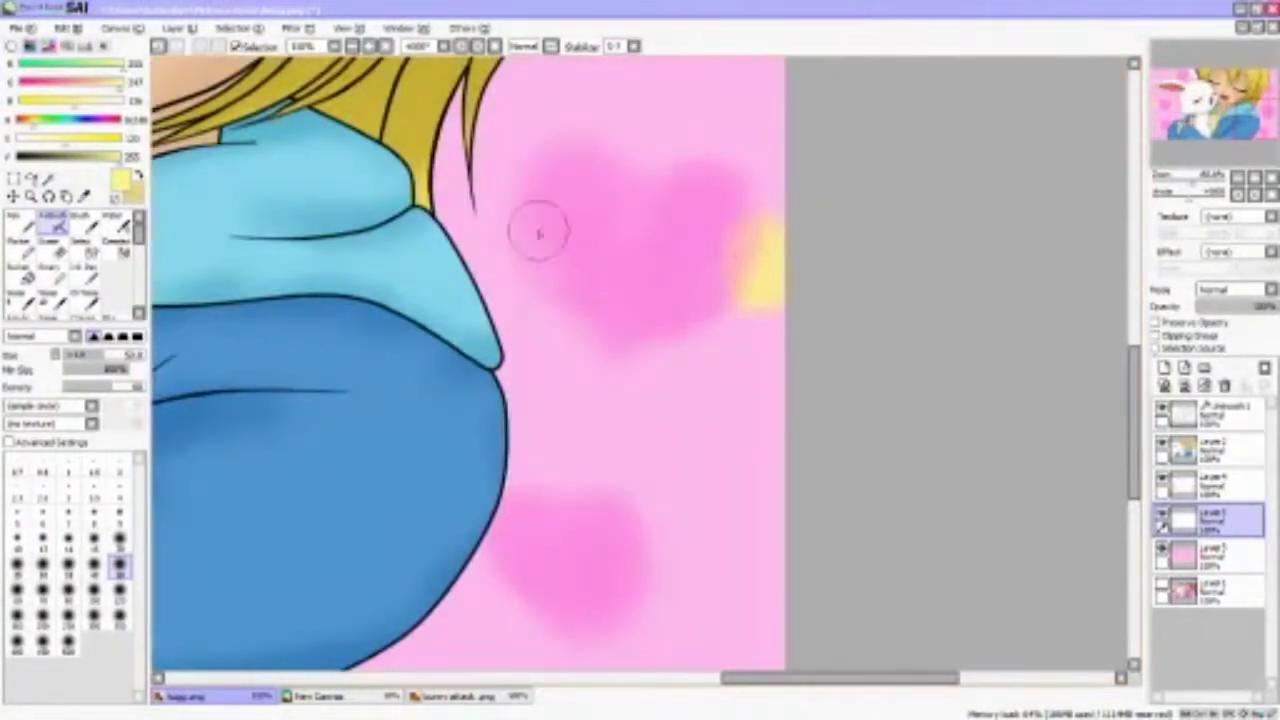
pyautogui.scroll(-2, 628, 478)
pyautogui.scroll(2, 611, 431)
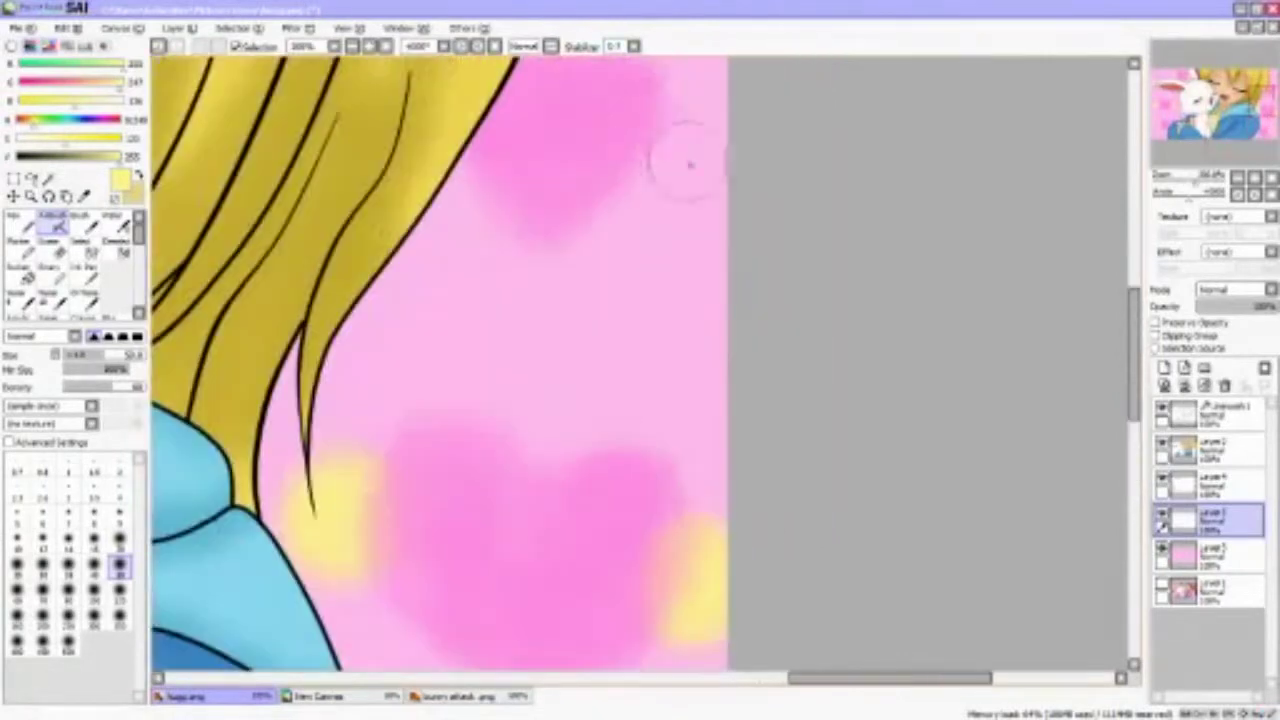
pyautogui.scroll(1, 686, 163)
pyautogui.scroll(-4, 674, 251)
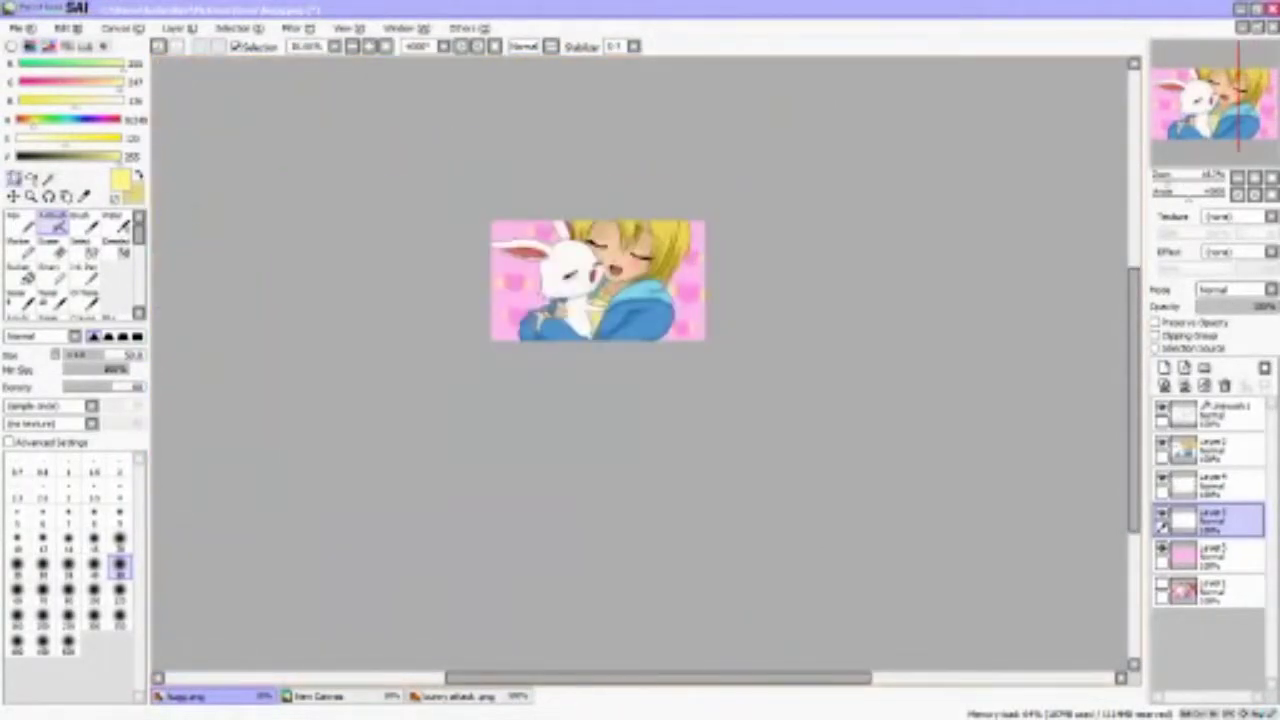
pyautogui.scroll(4, 640, 360)
# Save the coloured picture as a PNG, overwriting the existing hugg.png
pyautogui.click(16, 27)
pyautogui.click(60, 143)
pyautogui.click(835, 542)
pyautogui.click(620, 420)
# Save the picture in the SAI (*.sai) format as well, in the same folder
pyautogui.click(16, 27)
pyautogui.click(60, 143)
pyautogui.click(385, 562)
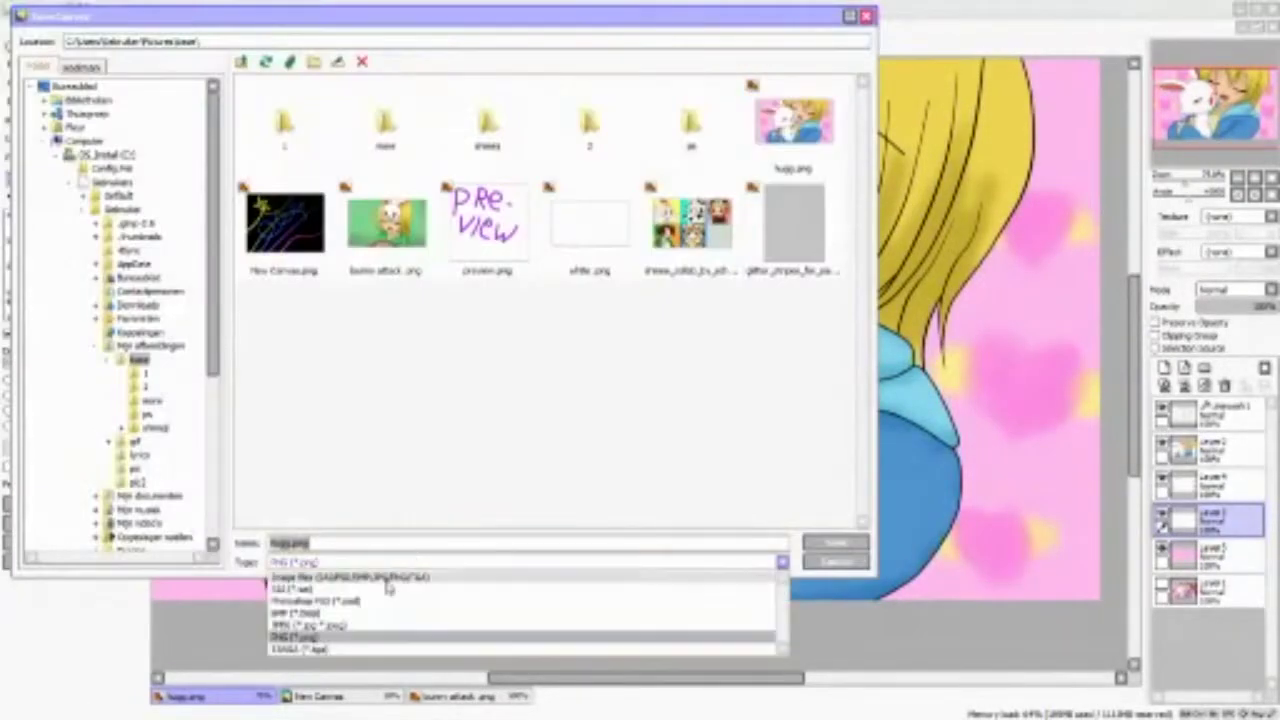
pyautogui.click(388, 588)
pyautogui.click(812, 540)
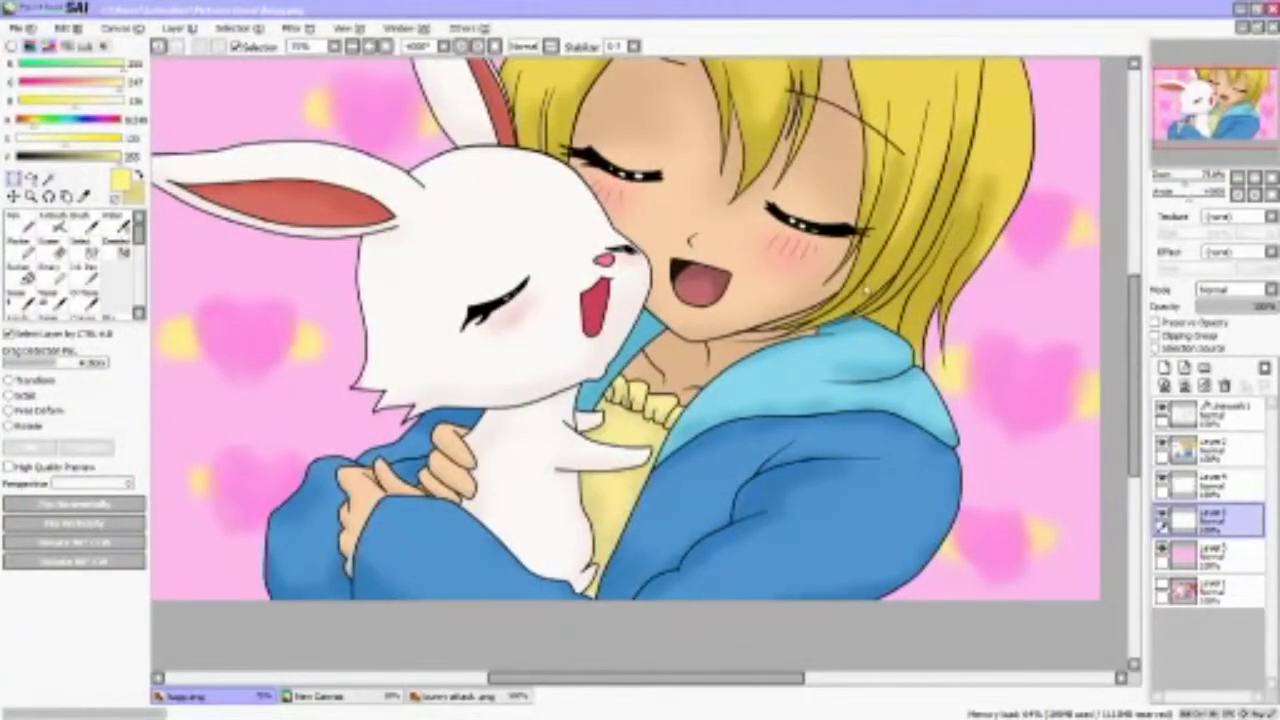
pyautogui.scroll(-2, 717, 398)
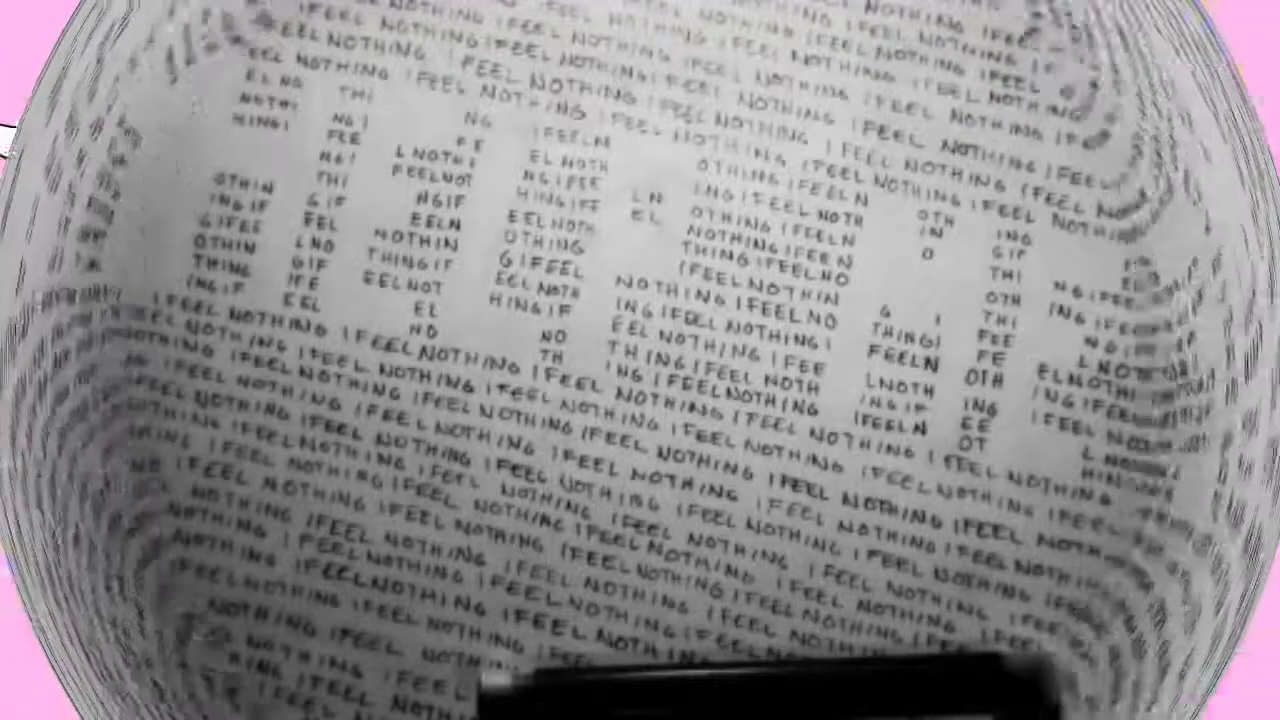